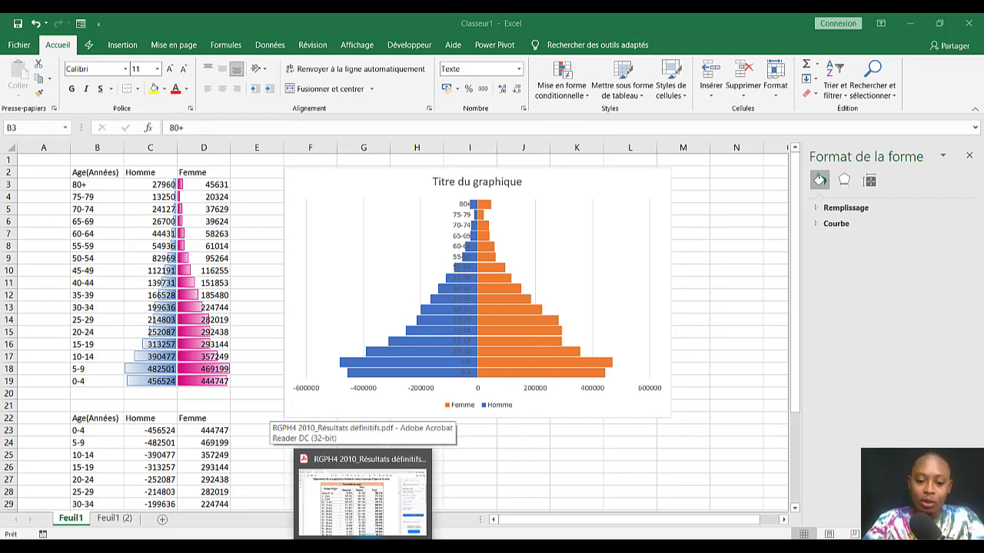
Step: On sheet Feuil1 (2), copy the Age(Années)/Homme/Femme table B2:D19 and paste it at B24
click(363, 496)
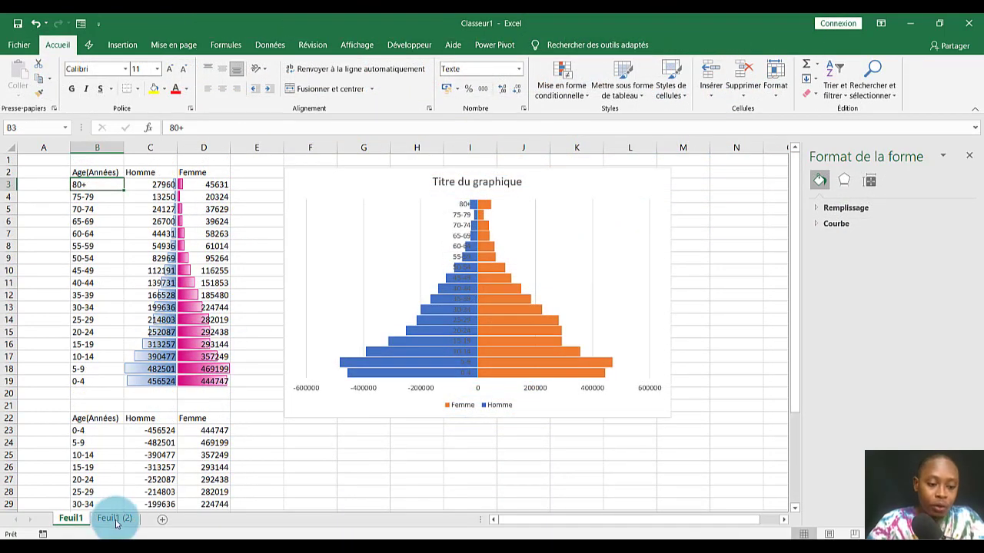
click(114, 518)
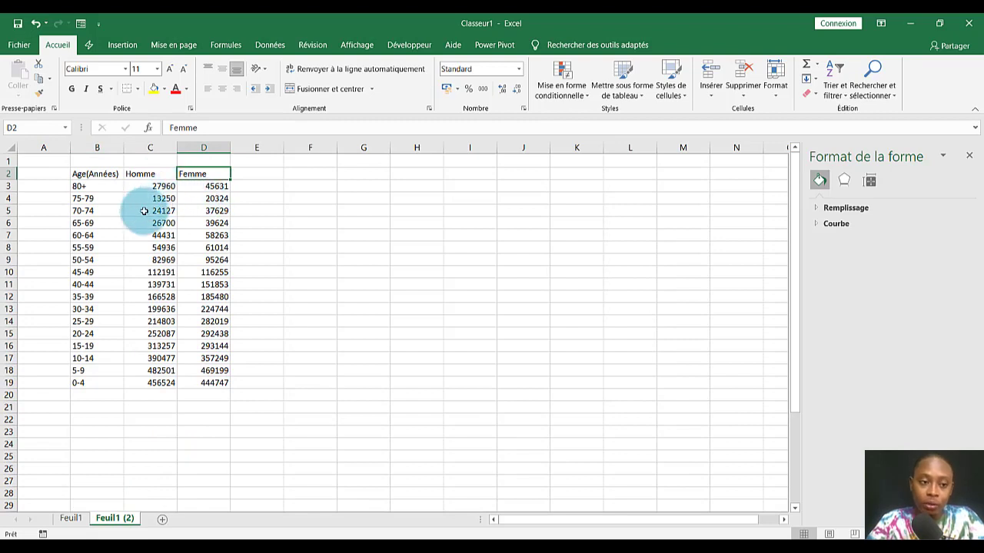
drag(96, 174, 221, 382)
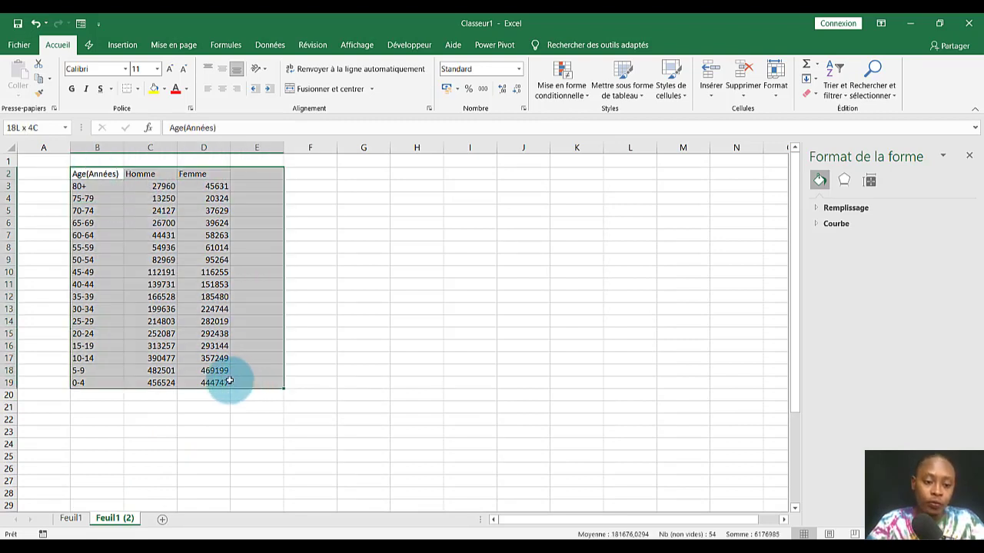
key(ctrl+c)
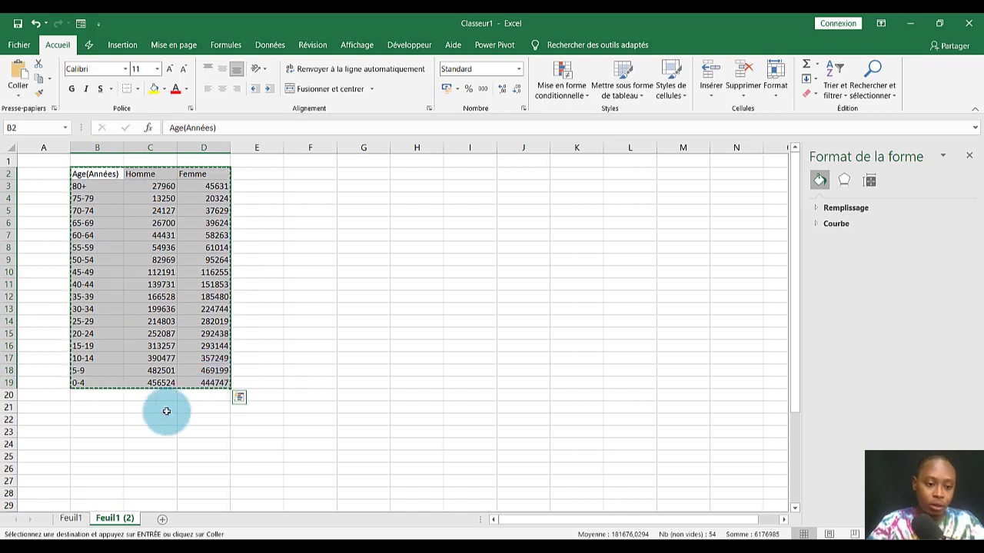
click(89, 445)
key(ctrl+v)
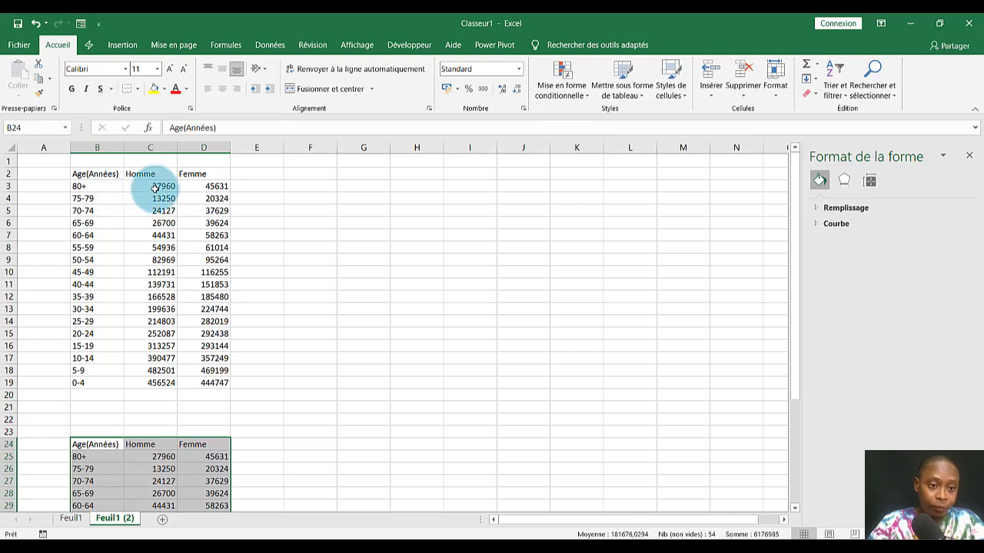
Step: Apply solid blue fill data bars to the Homme values in column C
drag(157, 186, 137, 384)
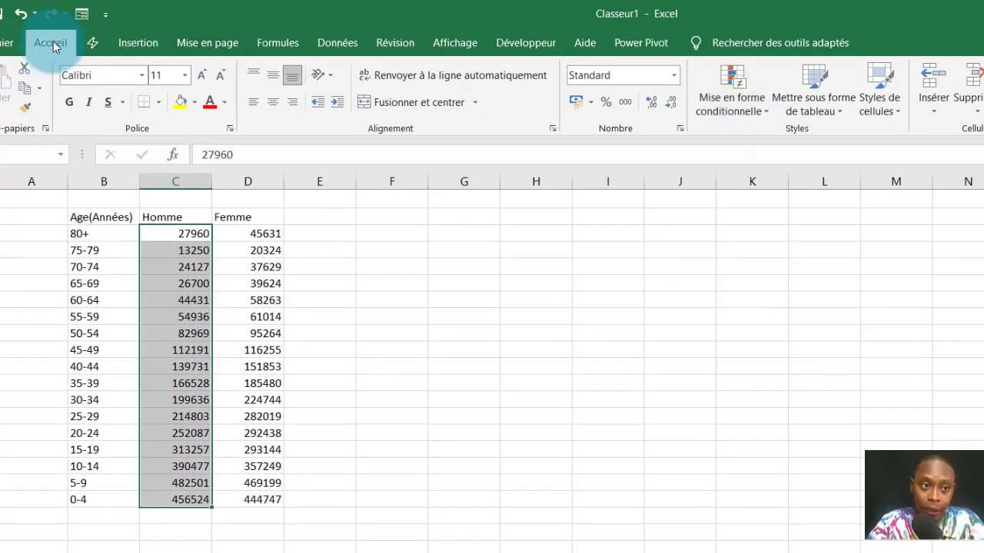
click(747, 107)
click(607, 219)
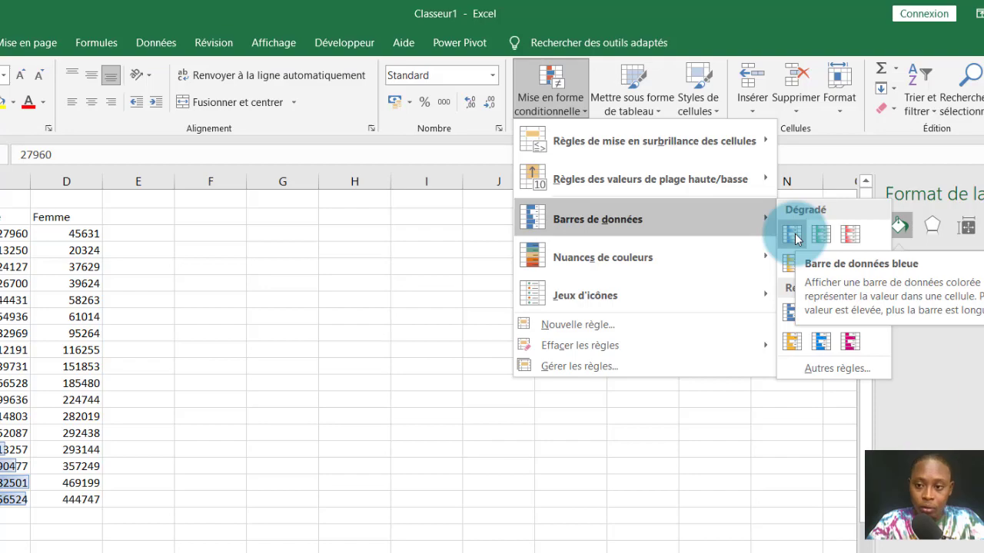
click(792, 316)
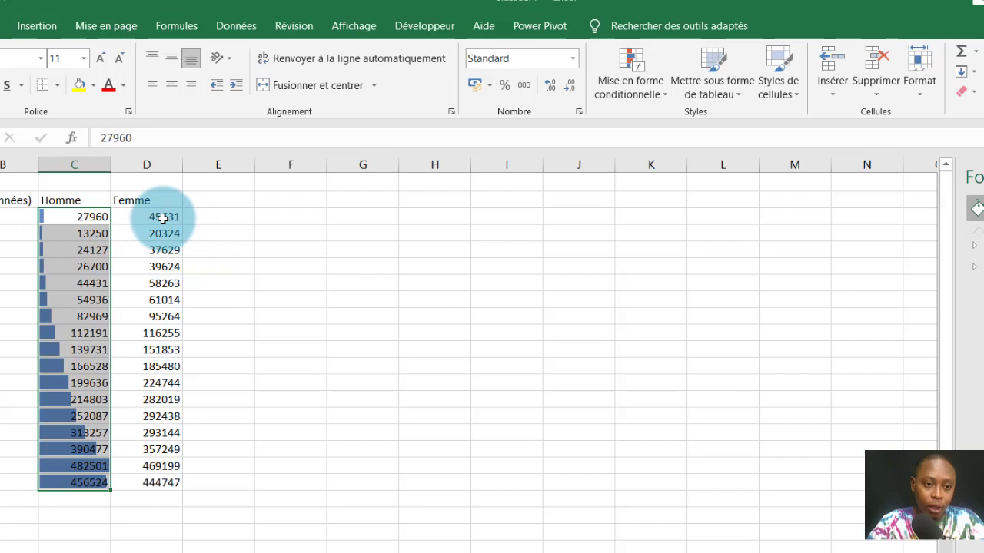
Step: Apply solid red fill data bars to the Femme values in column D
drag(162, 218, 161, 481)
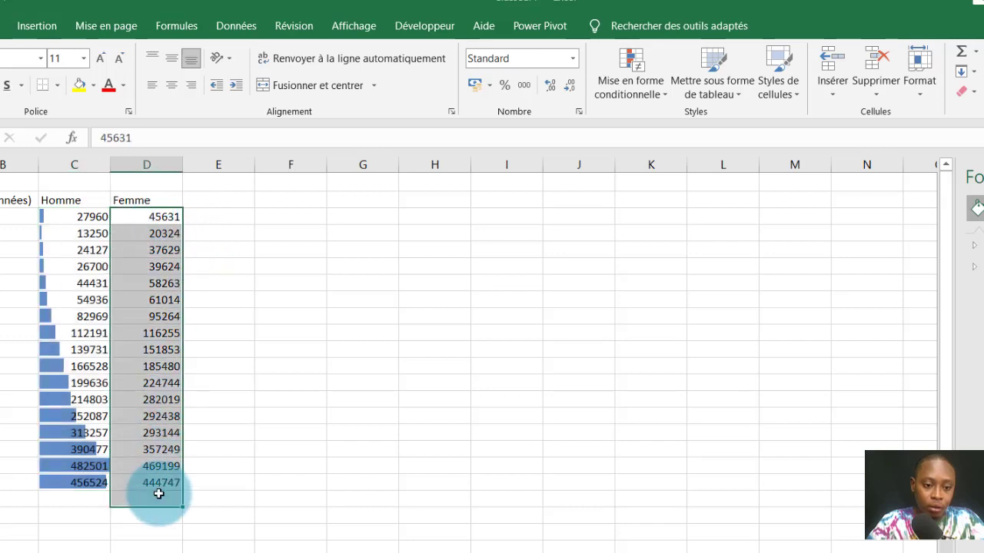
click(655, 91)
mouse_move(723, 202)
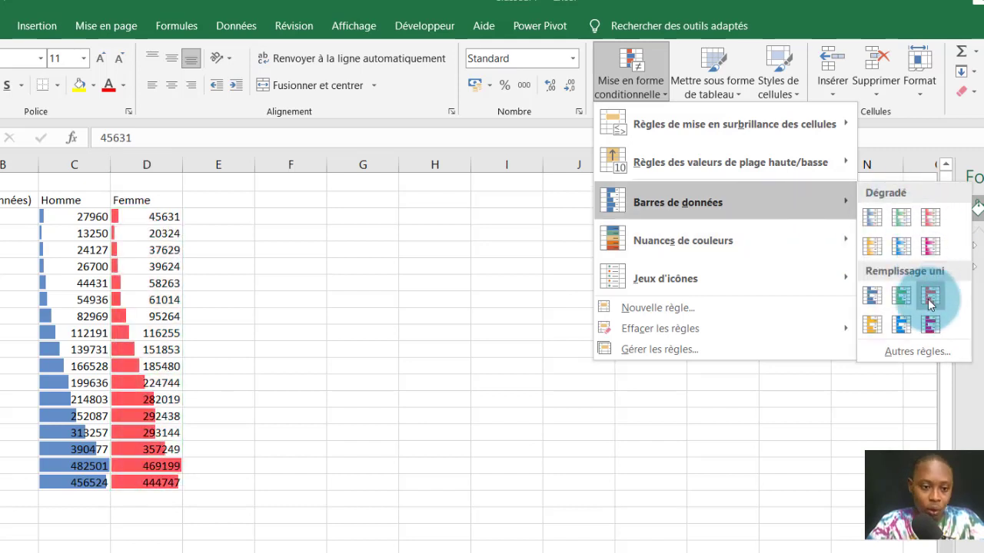
click(930, 296)
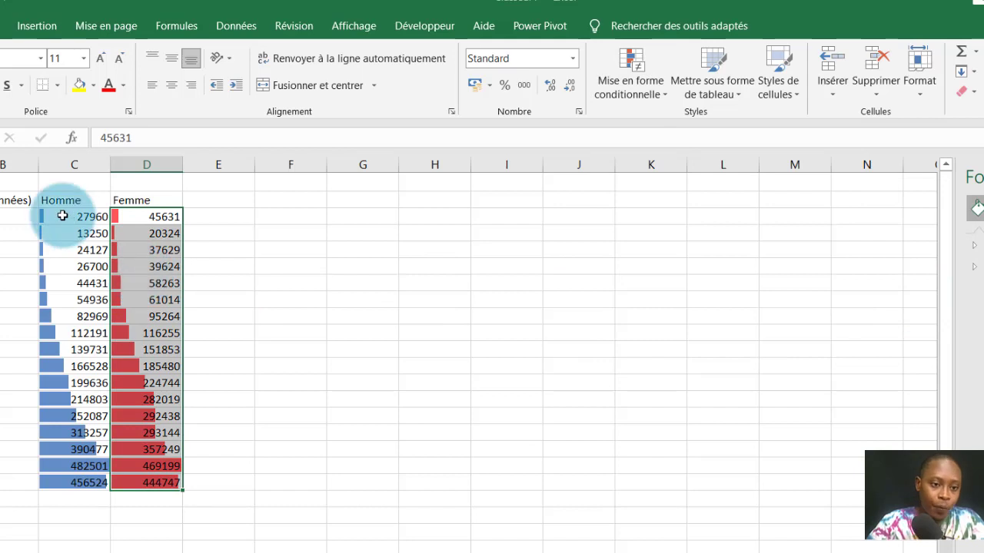
drag(62, 215, 91, 482)
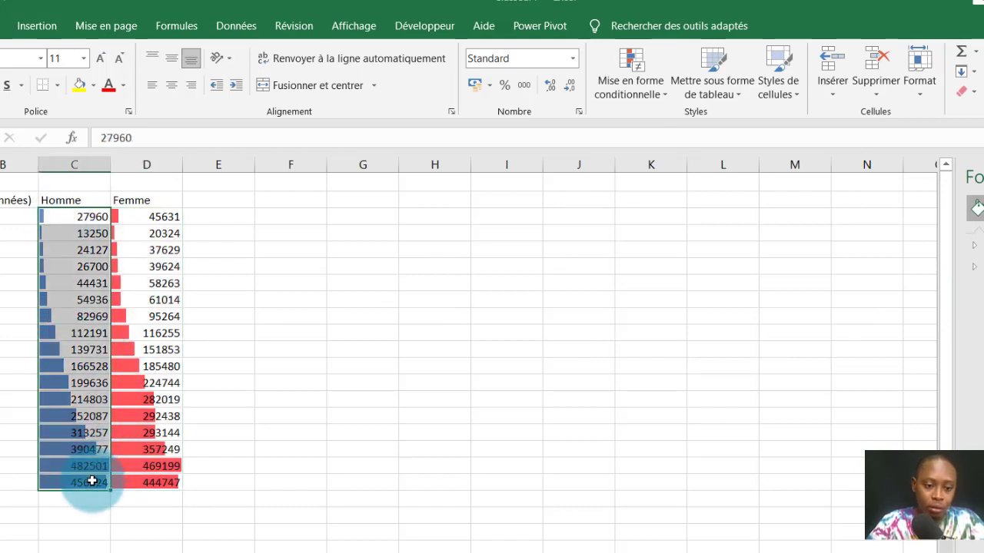
Step: Edit the Homme data bar rule so its bar direction is De droite à gauche
click(653, 91)
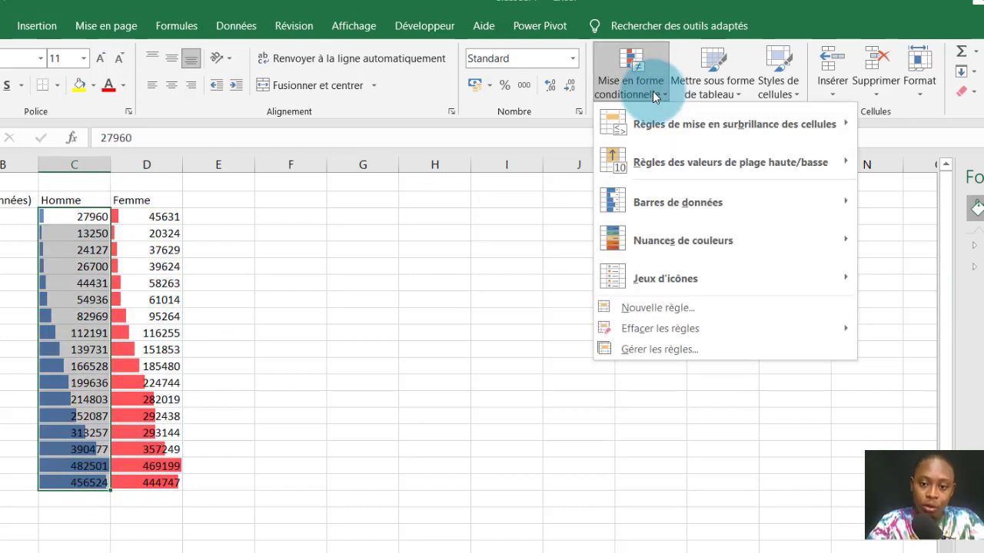
click(670, 351)
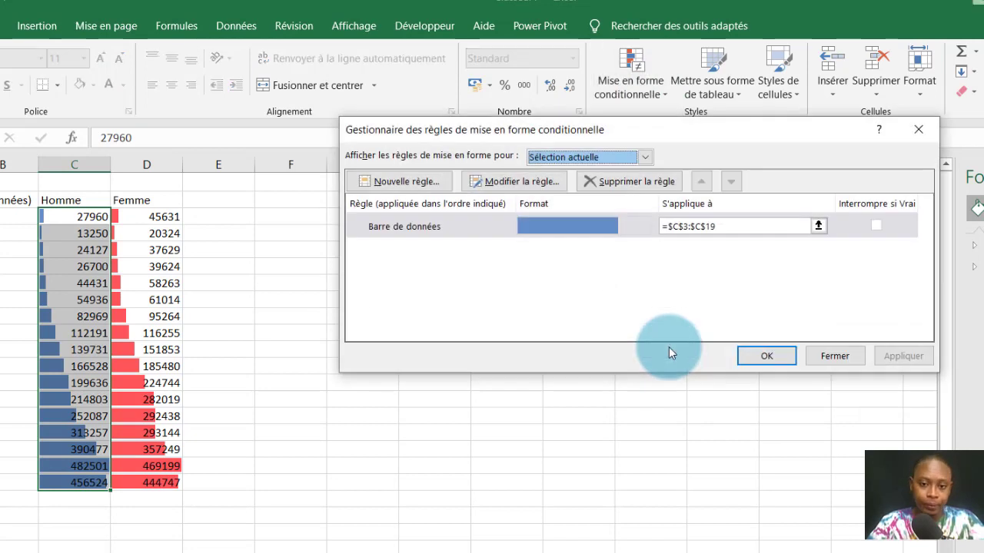
click(515, 181)
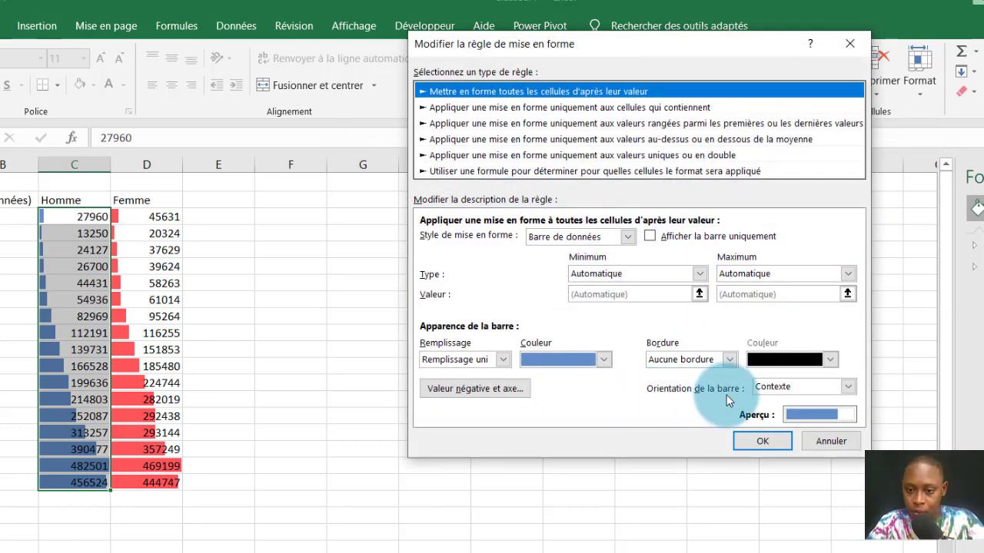
click(849, 388)
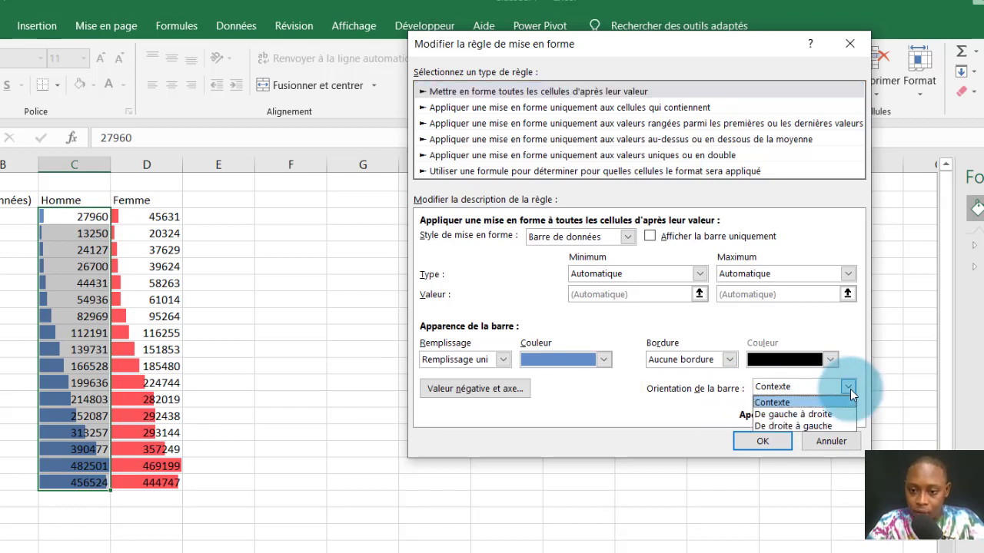
click(791, 426)
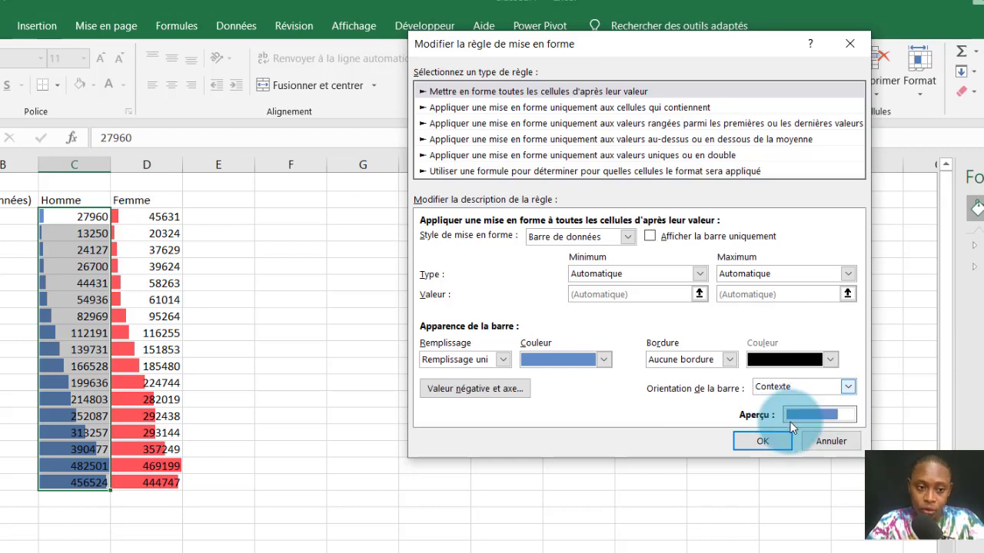
click(766, 441)
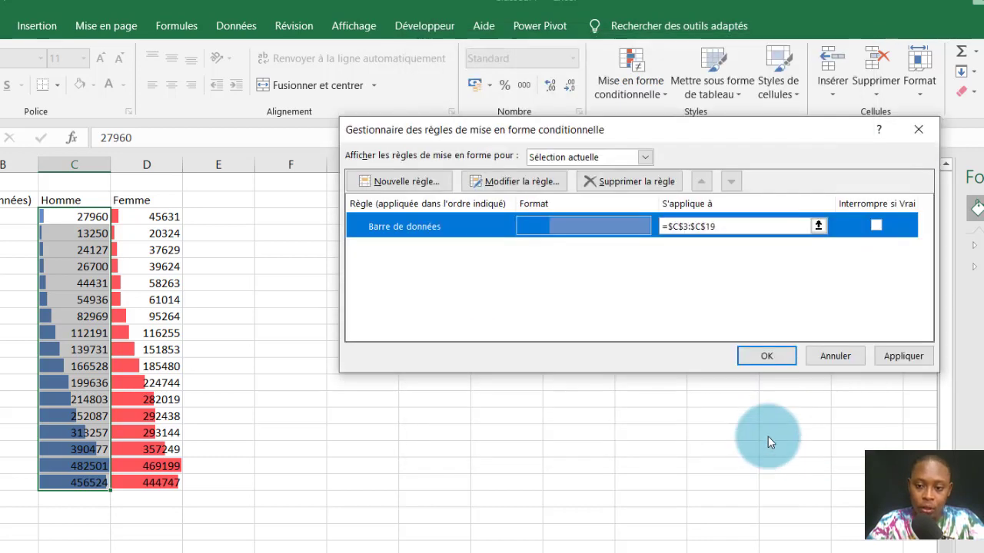
click(911, 358)
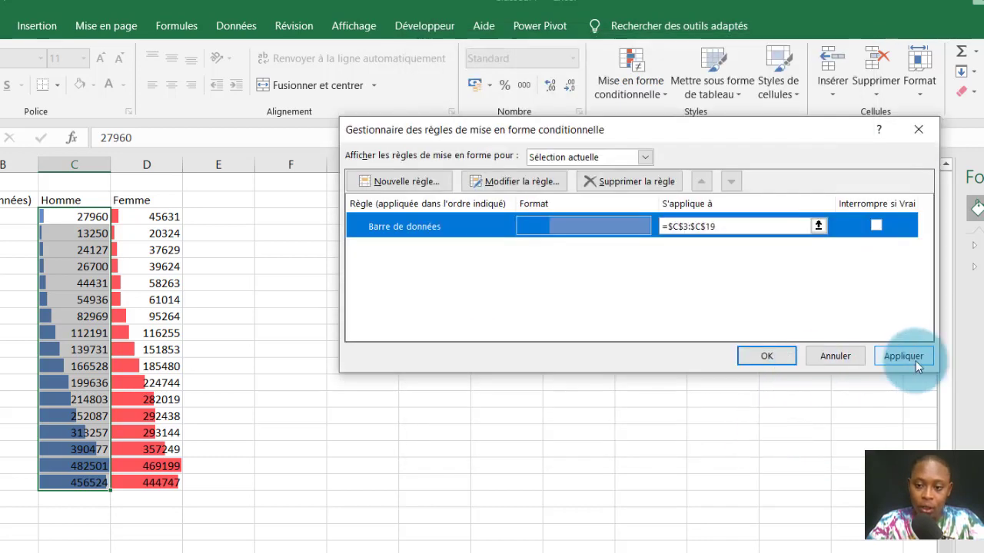
click(776, 358)
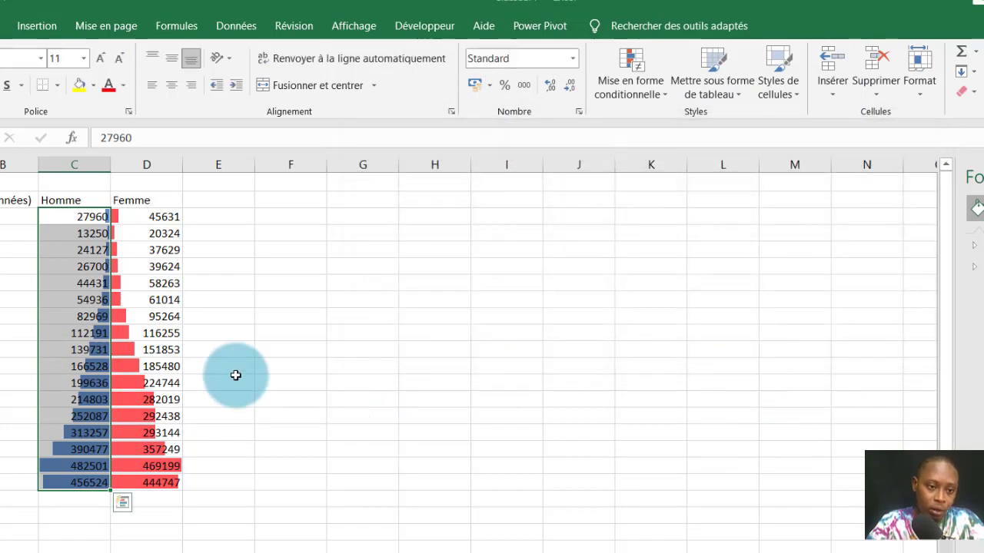
click(235, 376)
click(163, 186)
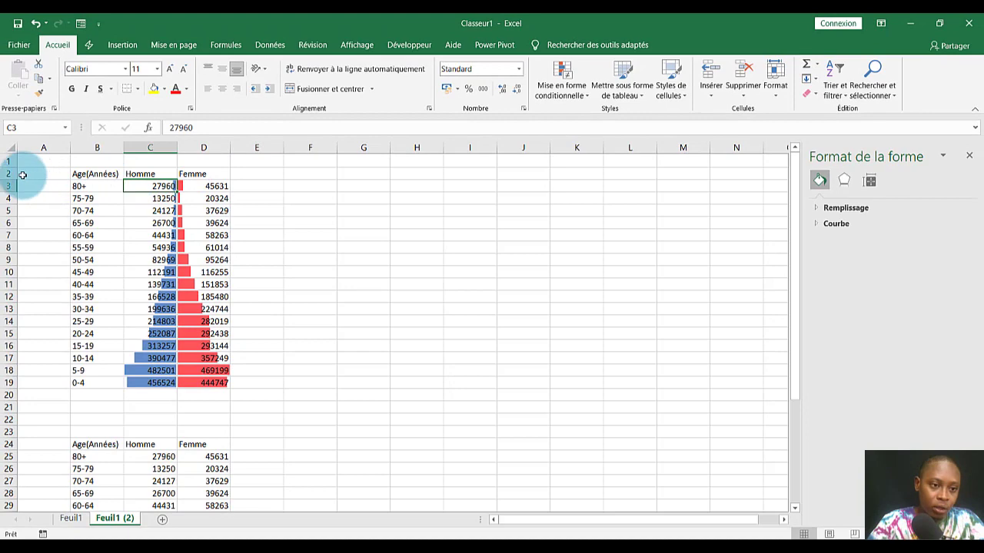
Step: Set the formatted table's text to size 18 and widen columns C and D to fit
drag(23, 175, 223, 383)
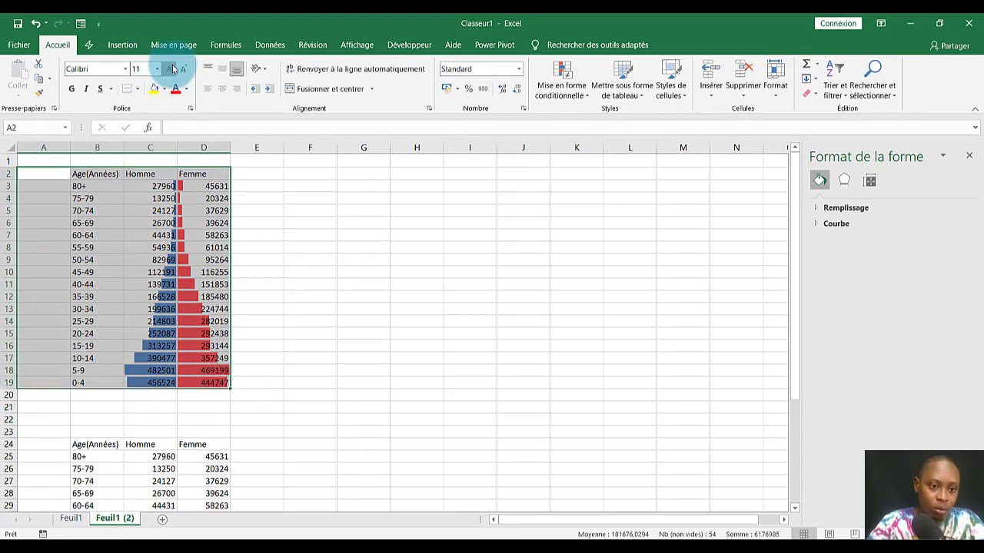
click(171, 69)
click(171, 69)
click(170, 69)
click(170, 69)
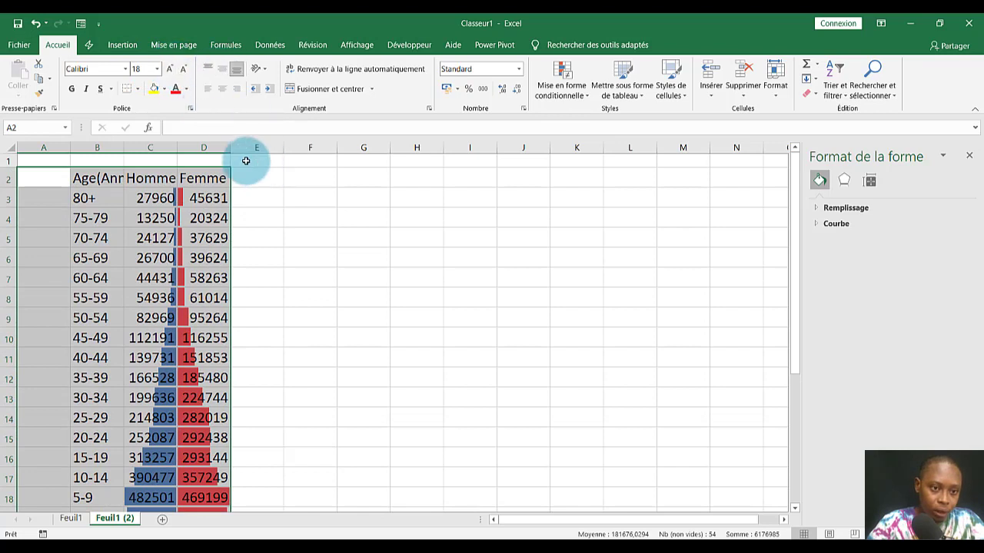
drag(230, 148, 274, 148)
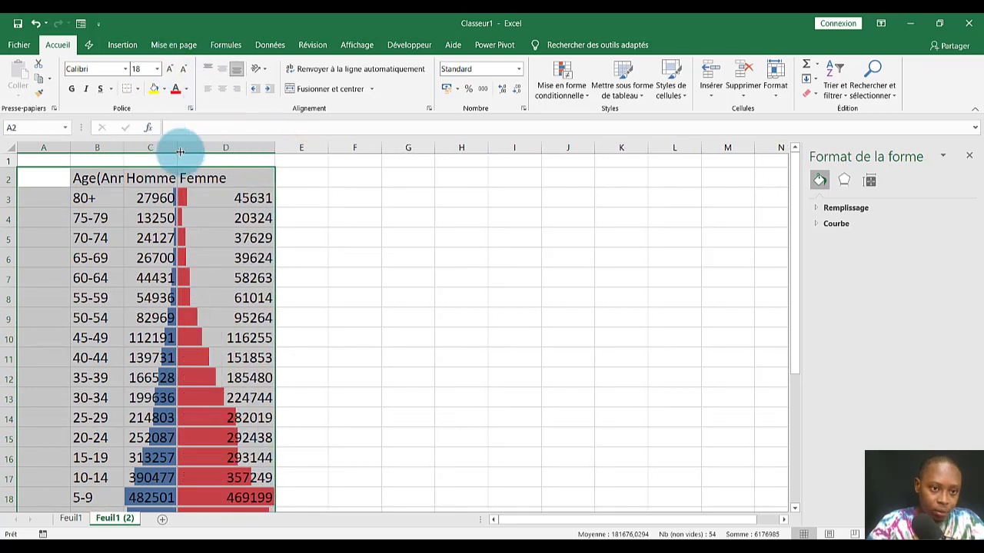
drag(176, 150, 210, 149)
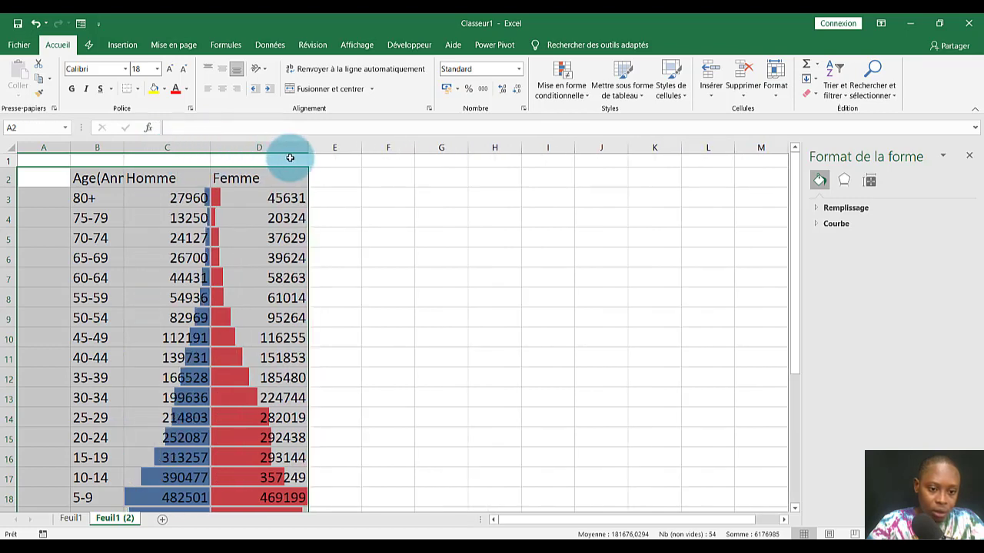
click(297, 238)
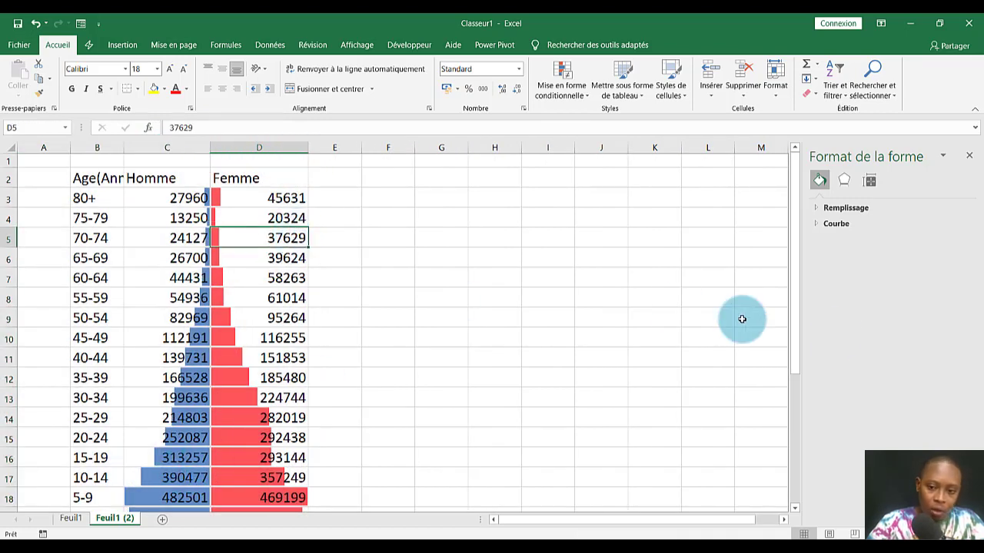
Step: Make the numbers over the longest Homme and Femme bars (rows 16–19) white, then zoom out to the lower table
drag(797, 289, 796, 348)
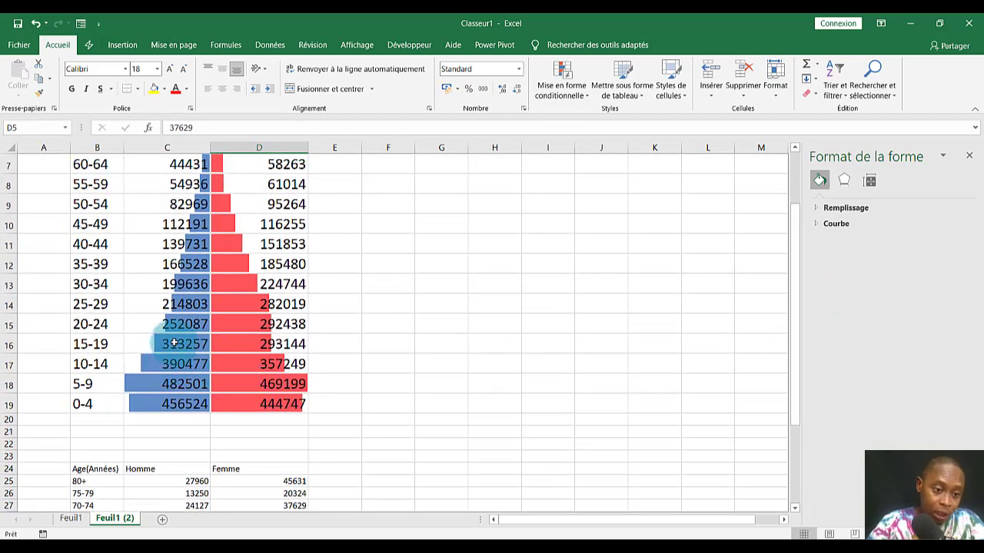
drag(175, 343, 177, 399)
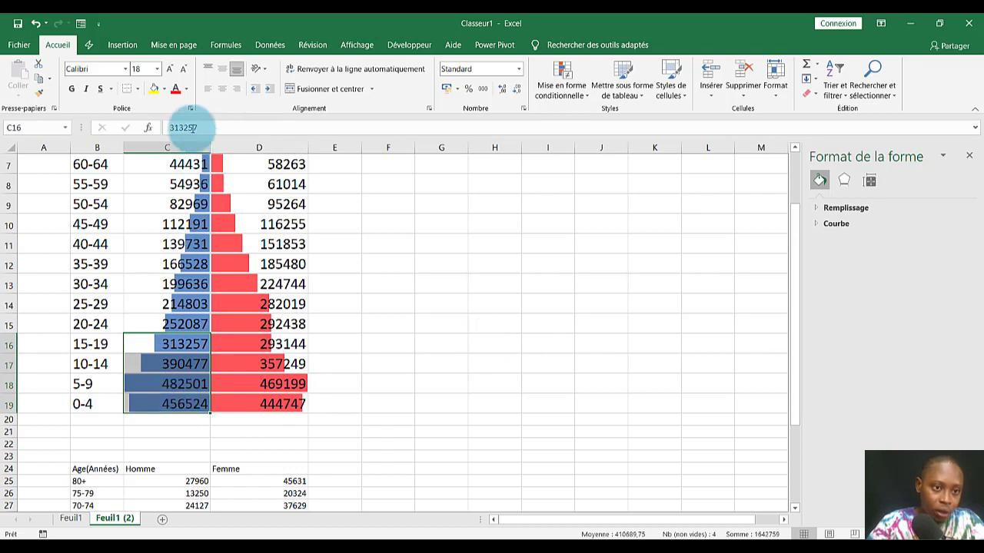
click(186, 88)
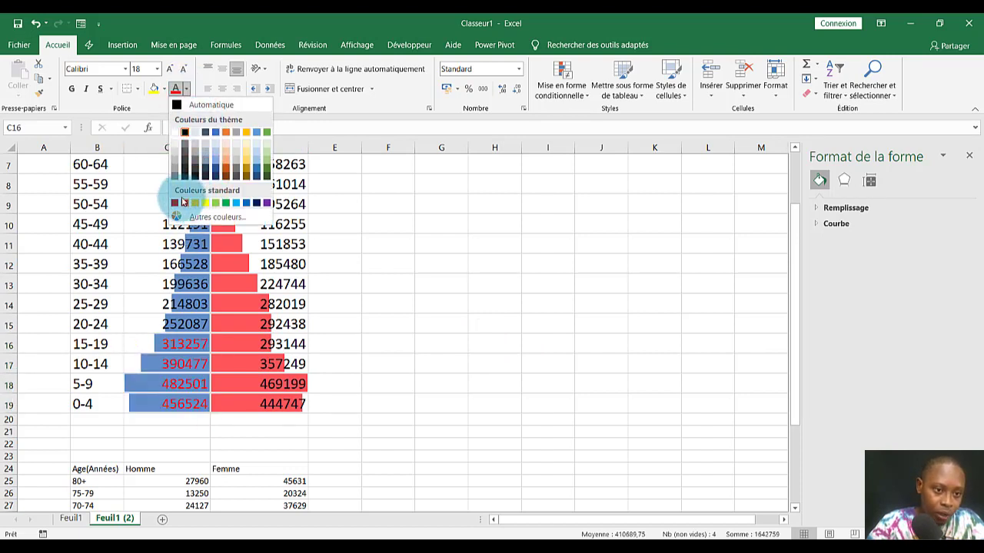
click(177, 135)
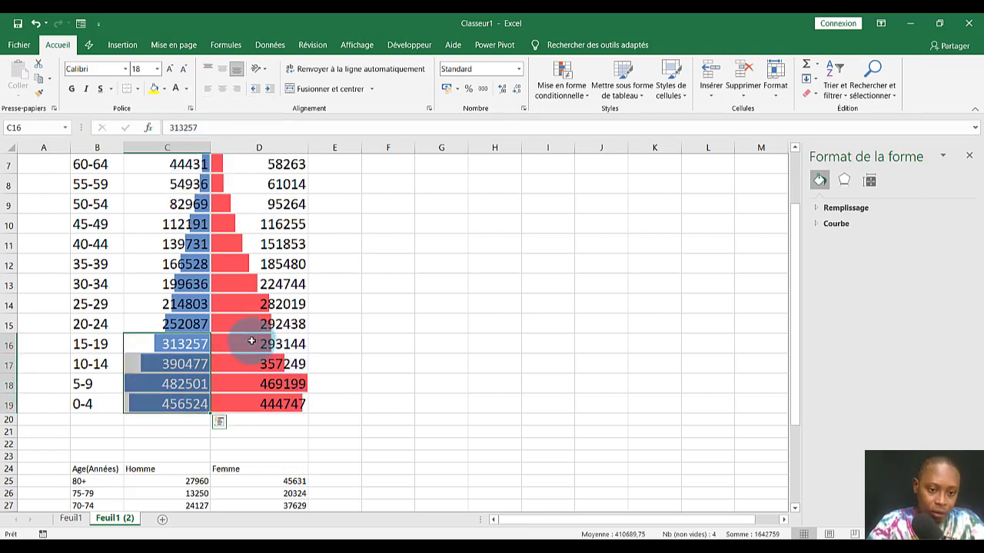
drag(252, 380, 284, 409)
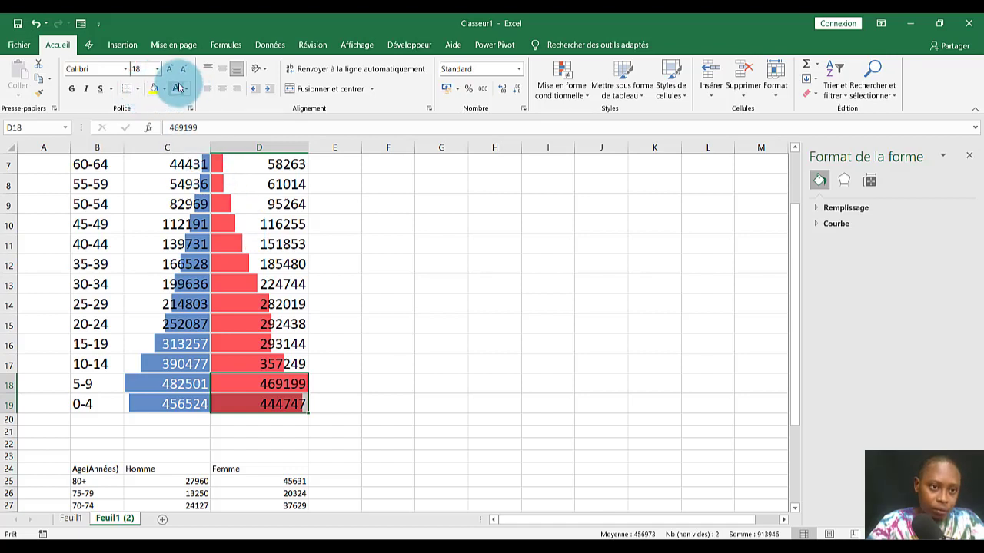
click(175, 87)
click(387, 345)
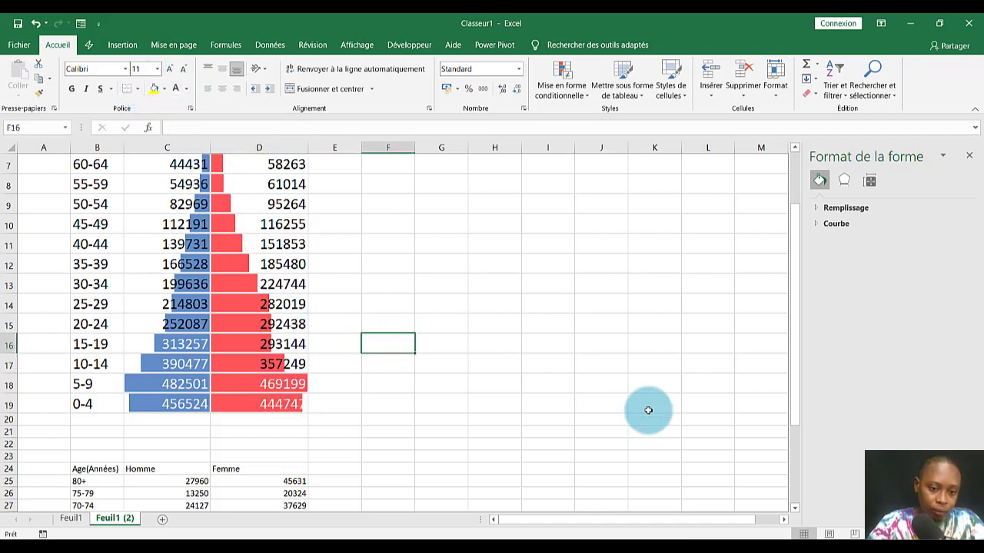
mouse_move(796, 373)
mouse_down()
mouse_move(776, 308)
mouse_move(775, 351)
mouse_move(778, 315)
mouse_move(766, 346)
mouse_up()
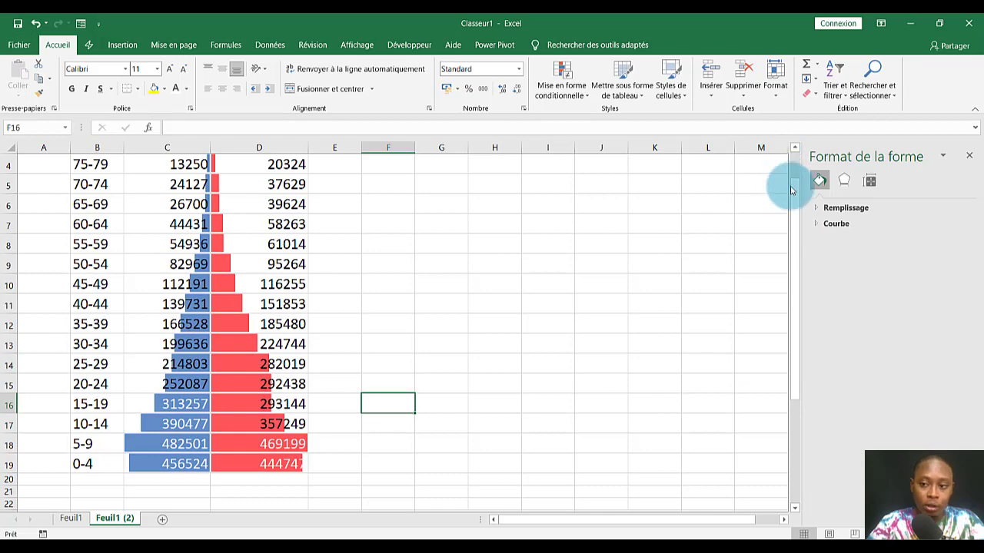
drag(795, 196, 788, 174)
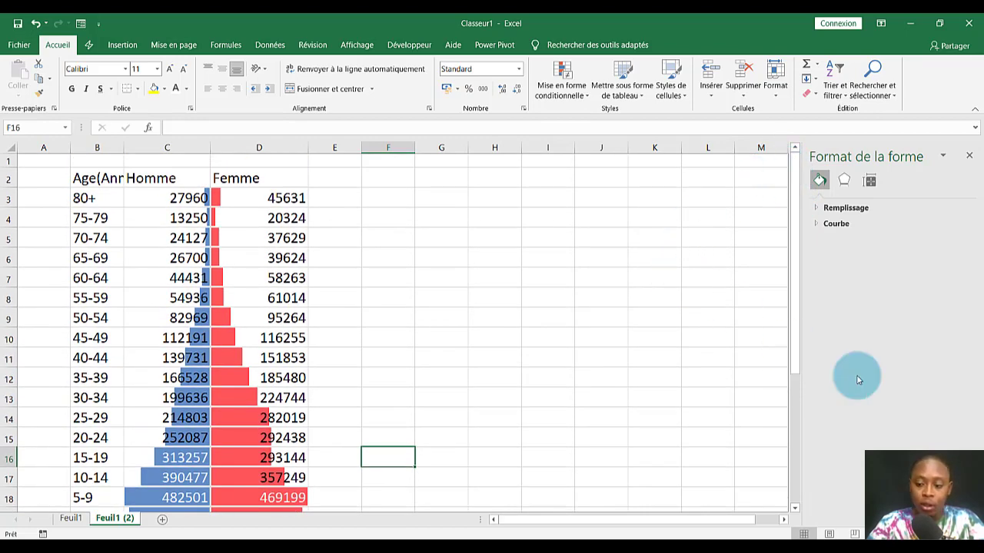
click(873, 534)
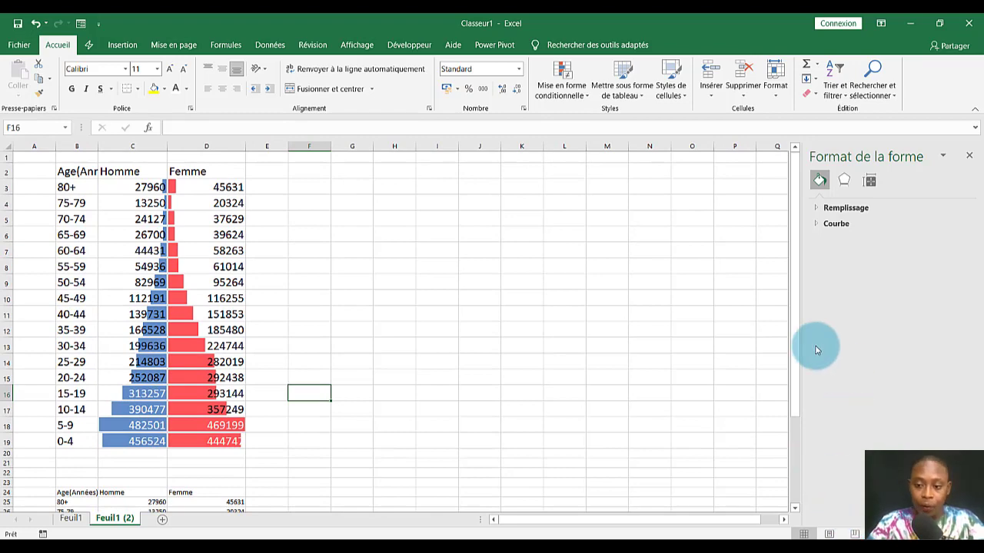
drag(795, 336, 797, 486)
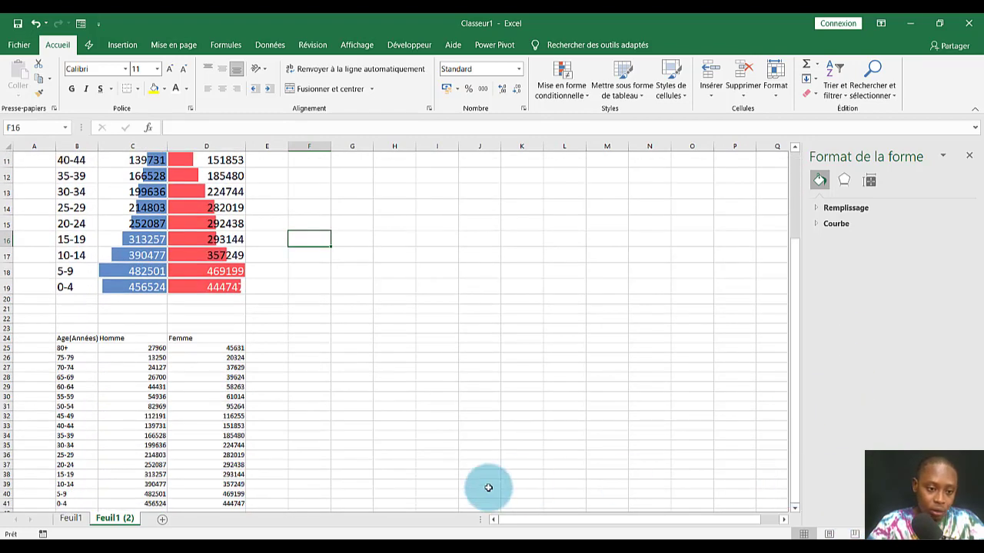
Step: Enlarge the lower table B24:D41 to 18-point text
click(74, 338)
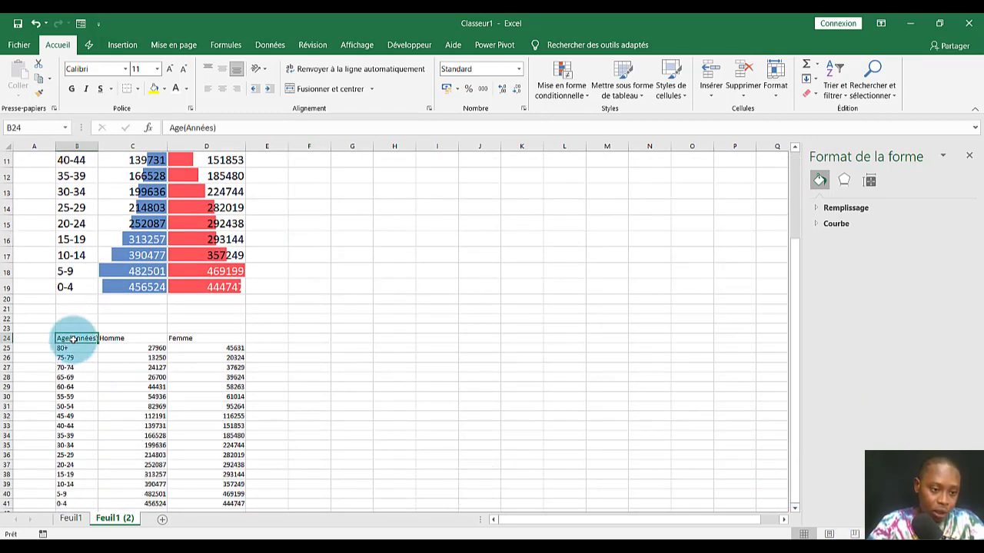
drag(69, 338, 230, 508)
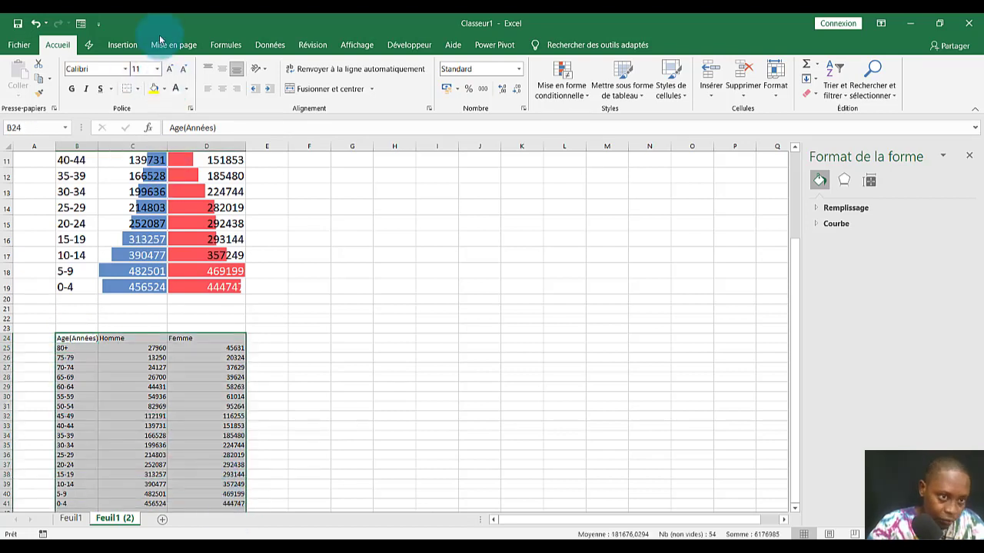
click(171, 69)
click(170, 69)
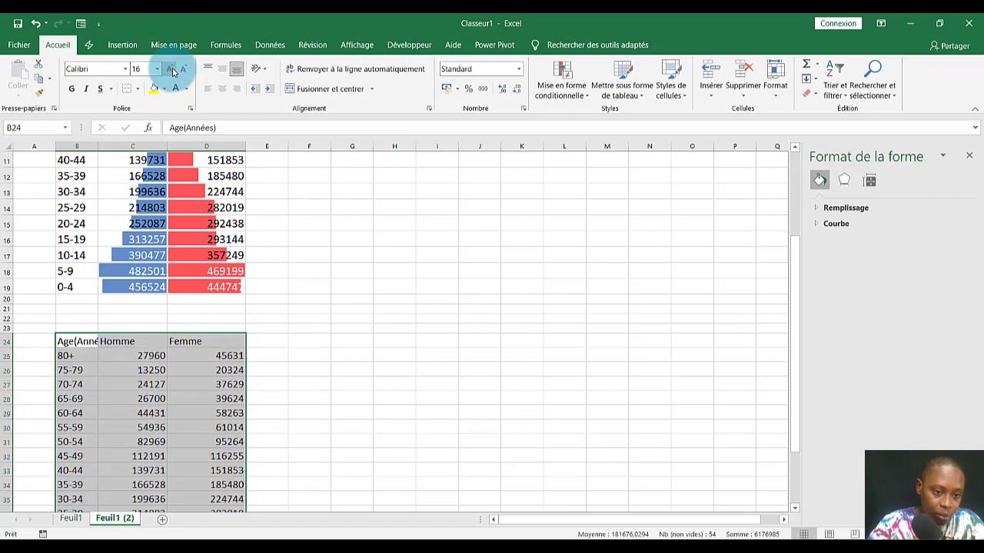
click(170, 69)
click(171, 69)
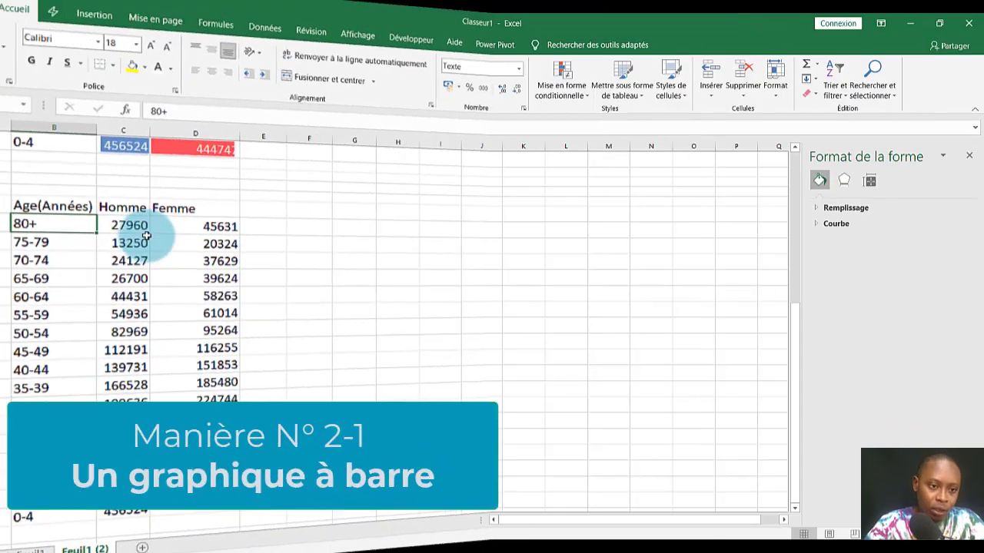
Step: Enter -1 as the multiplier in cell F24
click(155, 231)
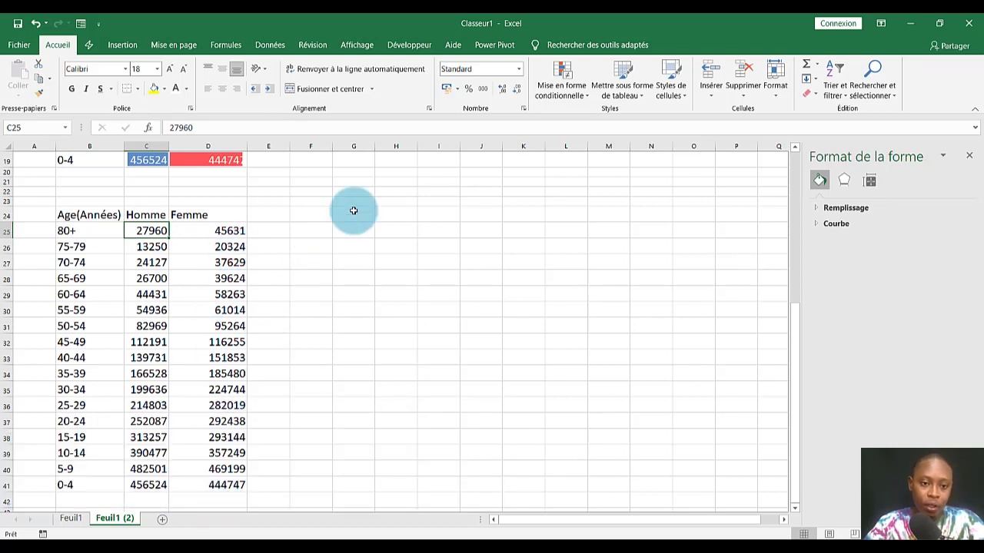
click(322, 216)
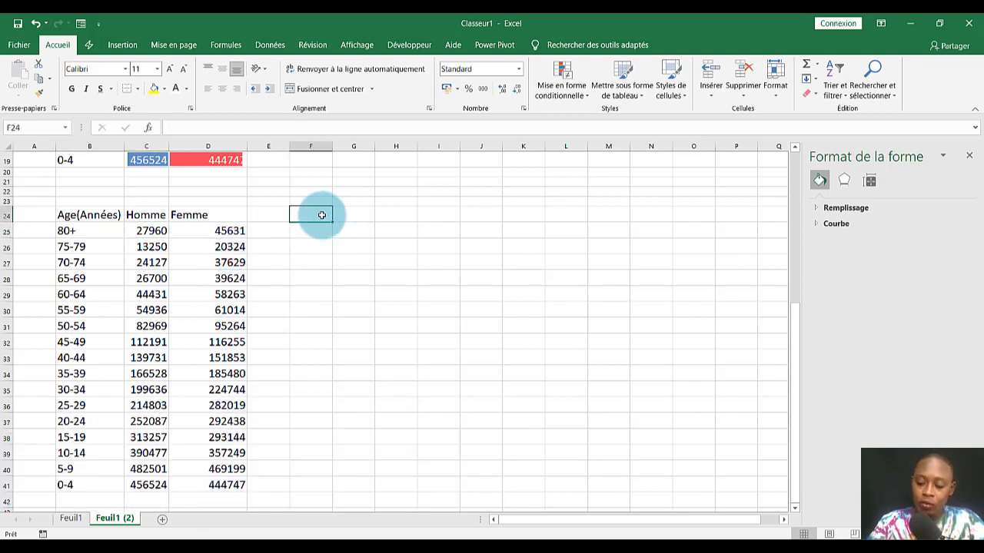
text(-)
key(Return)
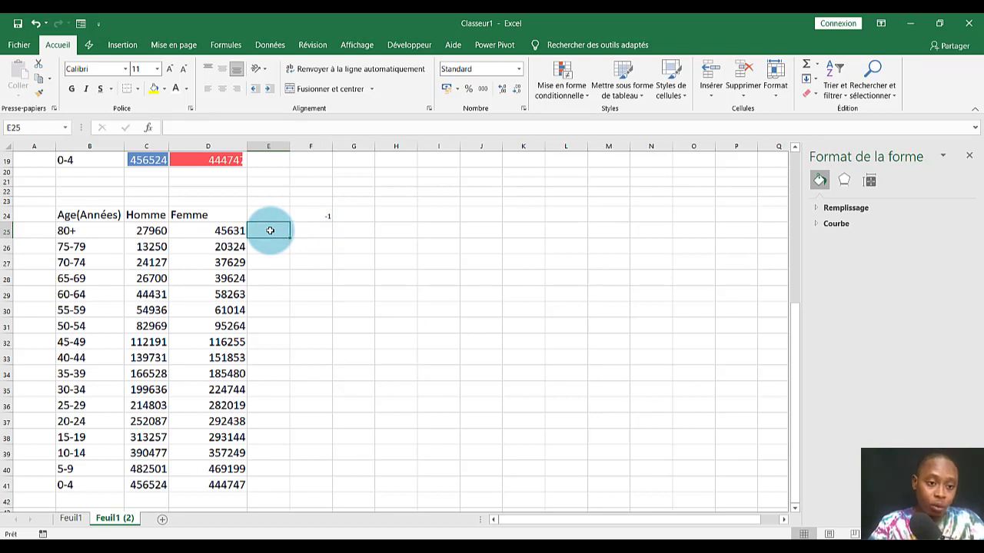
Step: Fill E25:E41 with =C25*$F$24 to negate the Homme values, then delete the results
text(=)
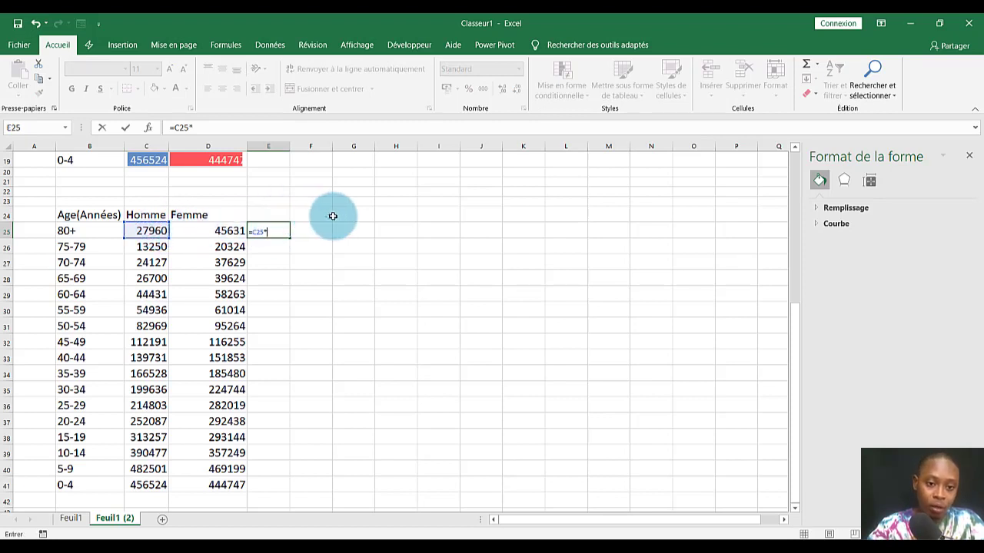
click(316, 216)
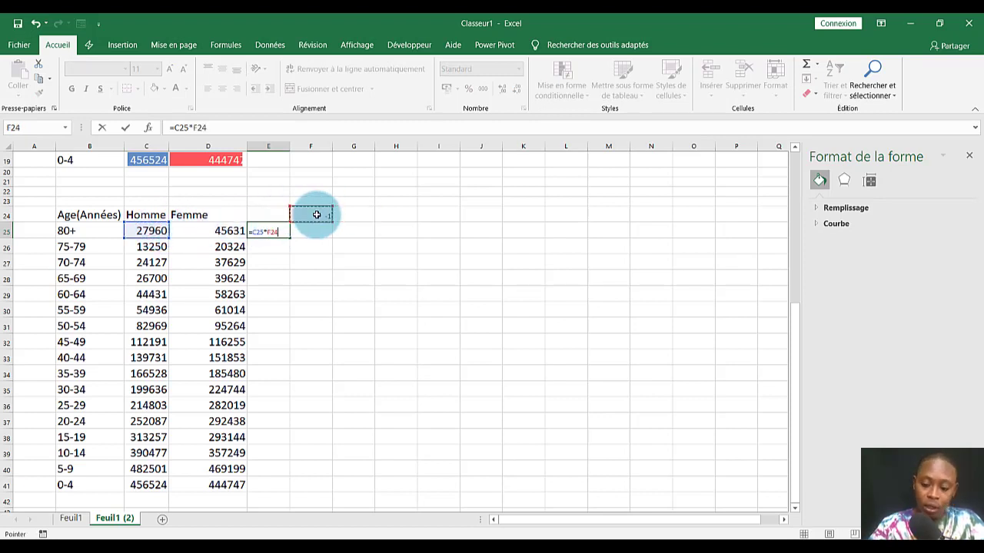
key(Return)
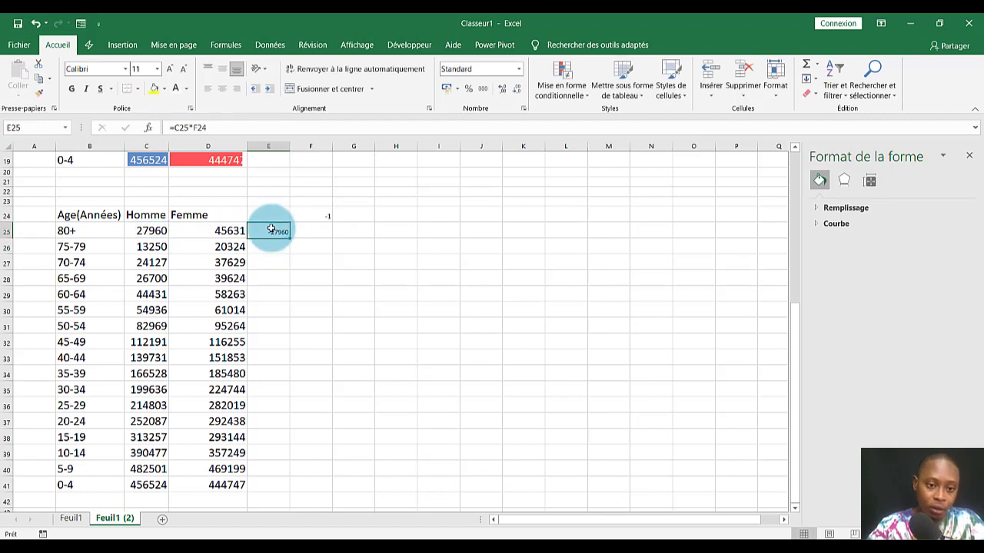
double_click(290, 238)
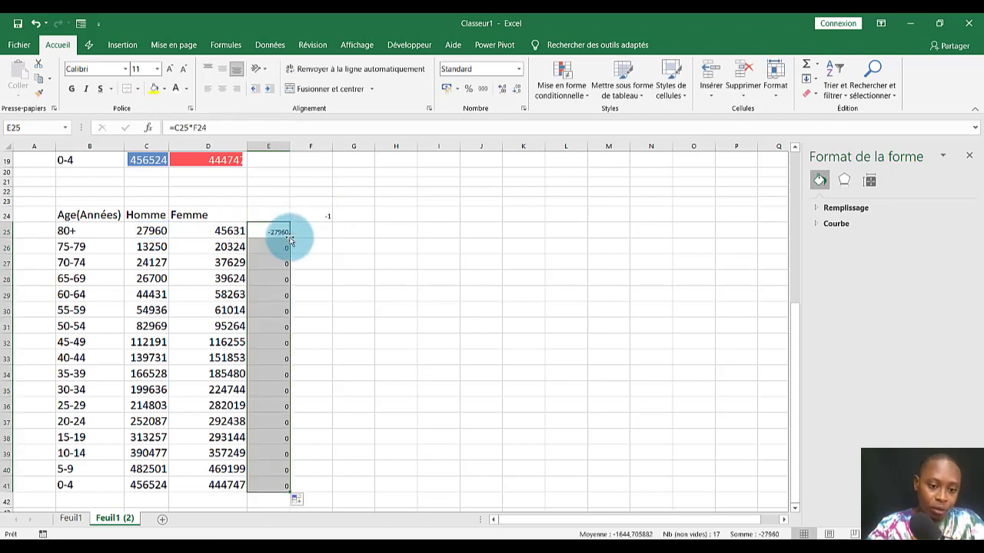
click(266, 231)
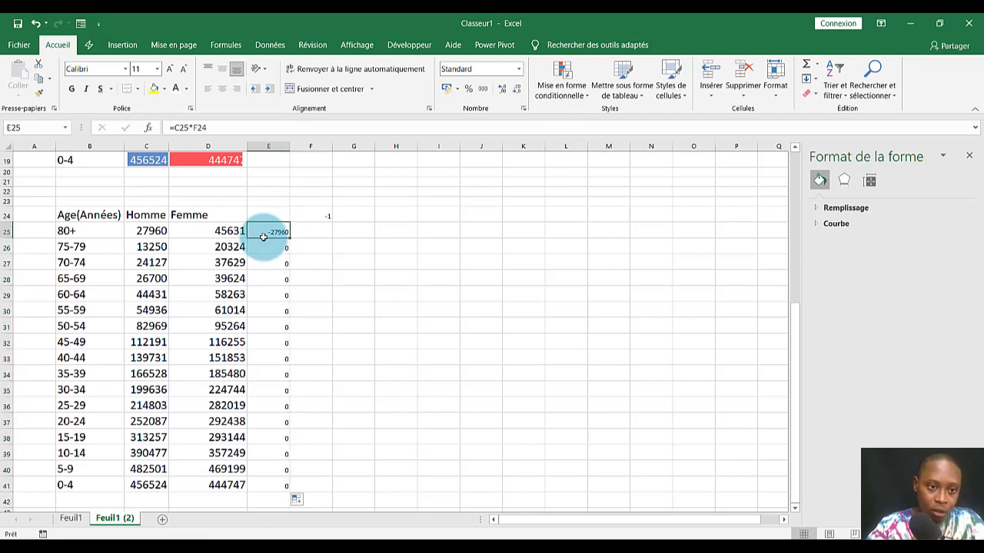
drag(210, 129, 198, 127)
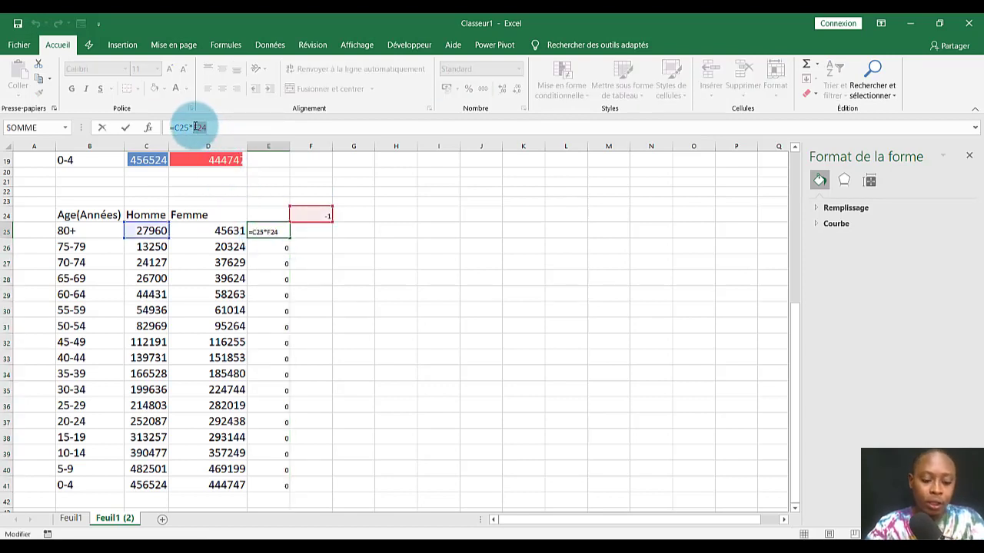
drag(195, 127, 237, 127)
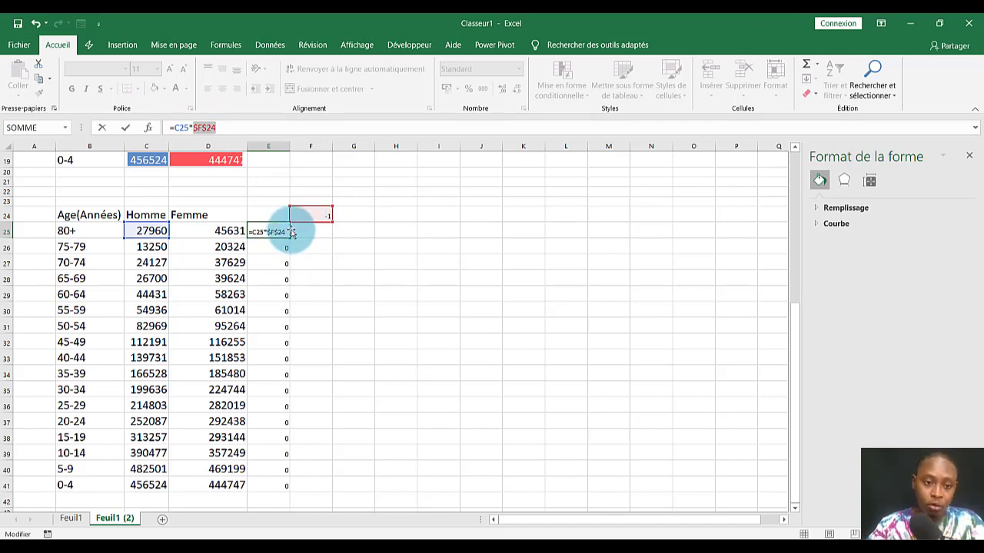
key(Return)
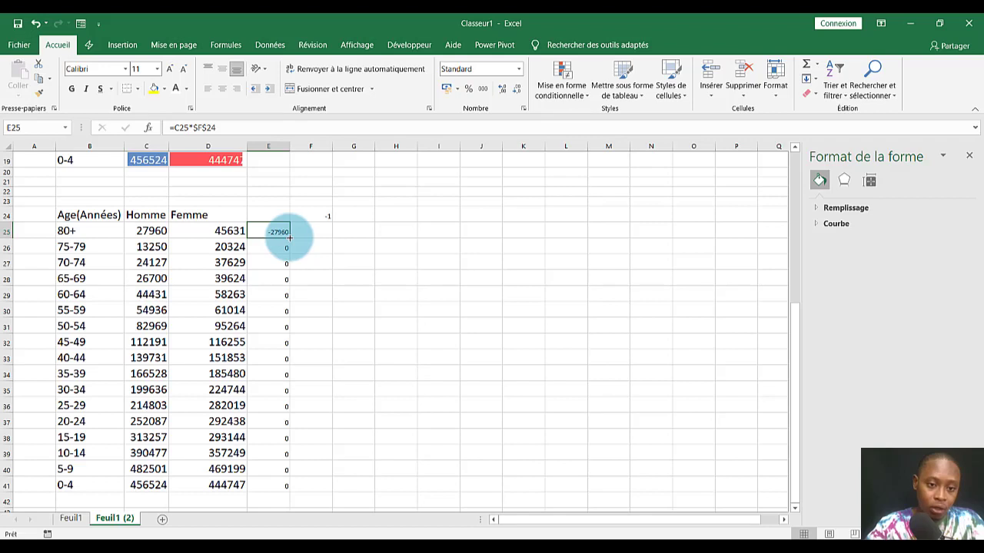
double_click(289, 238)
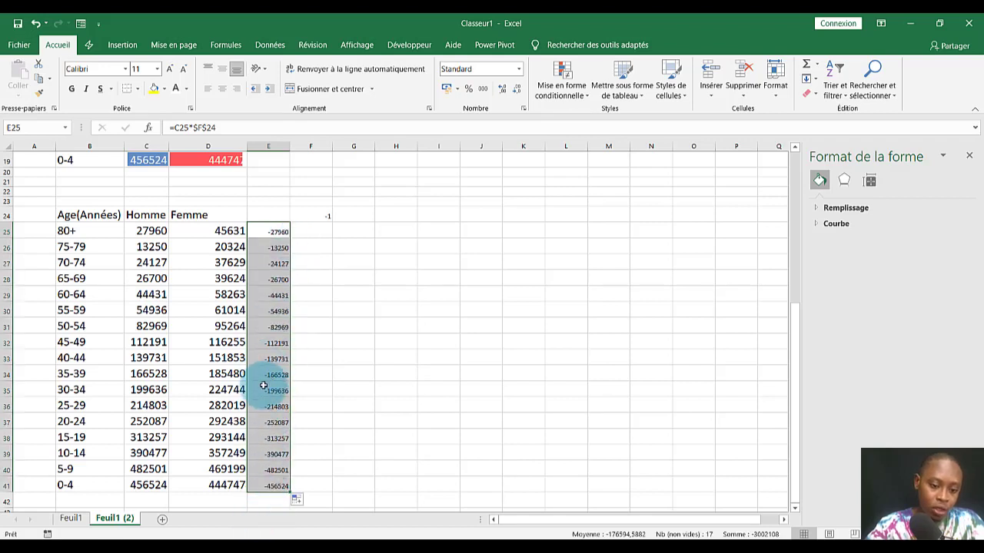
key(Delete)
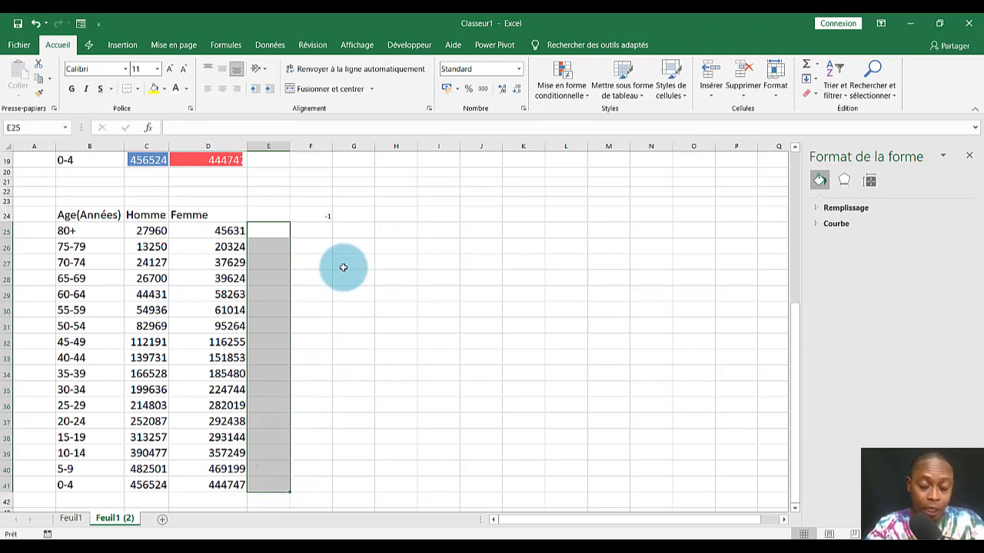
Step: Copy the -1 from F24 and Paste Special with Multiplication onto C25:C41 to negate the Homme values
click(321, 213)
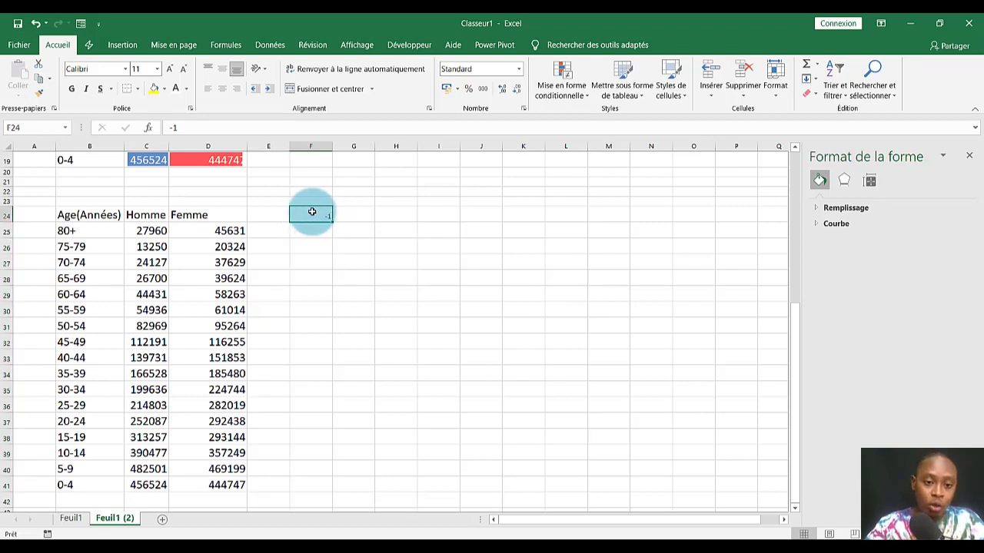
right_click(312, 212)
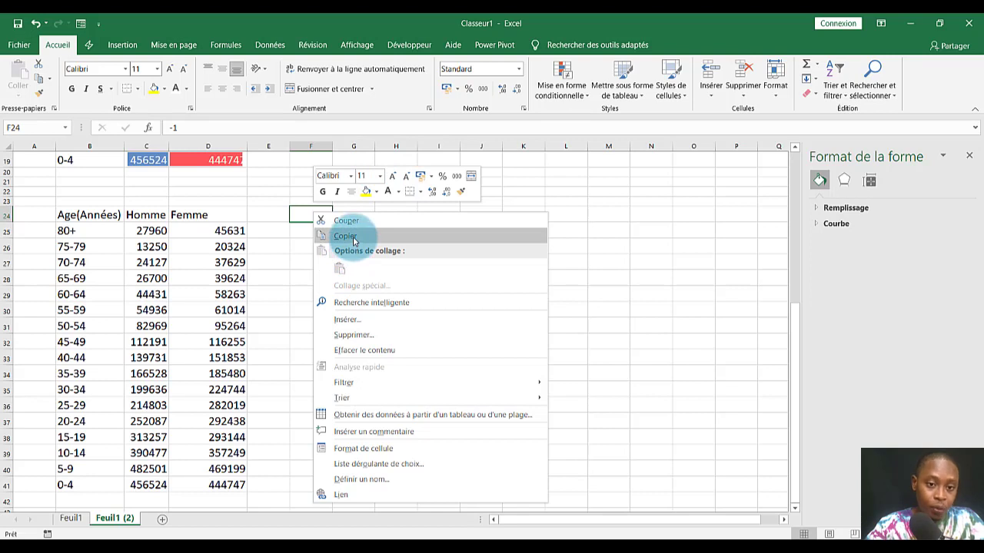
click(353, 237)
key(ctrl+c)
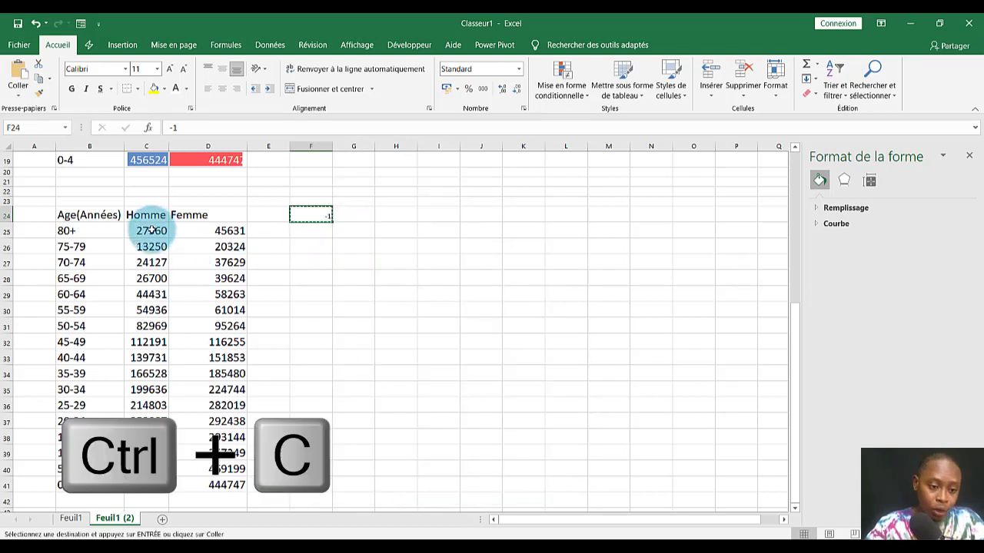
drag(152, 231, 162, 482)
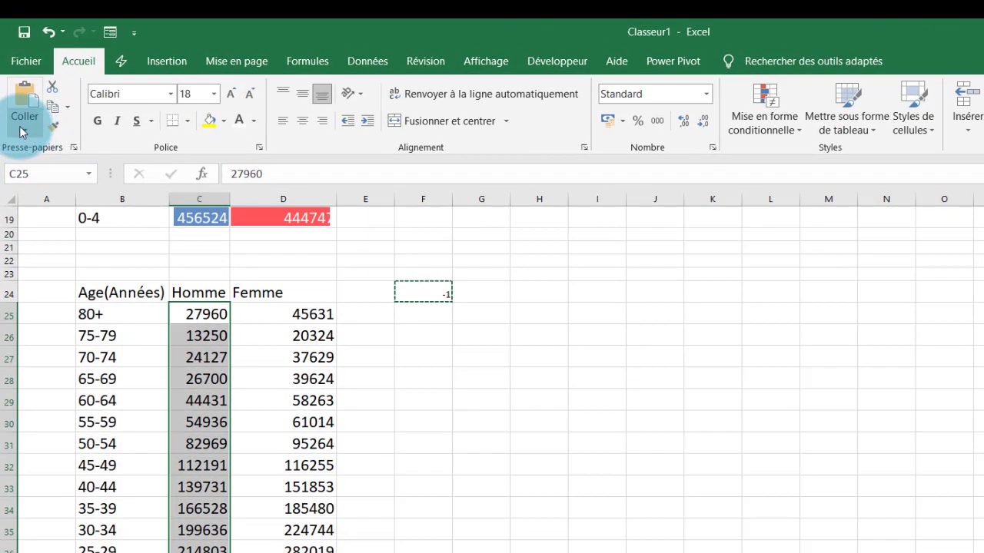
click(18, 96)
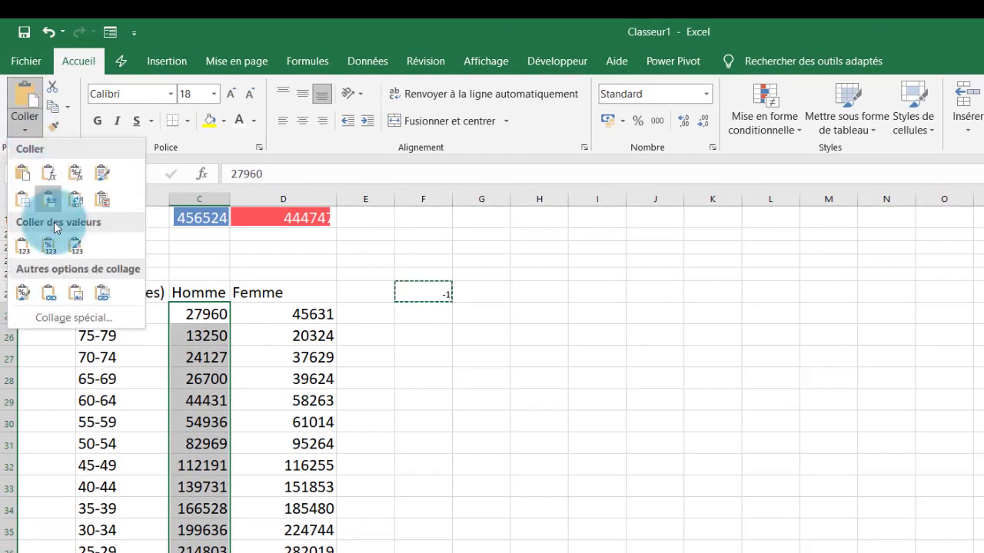
click(74, 320)
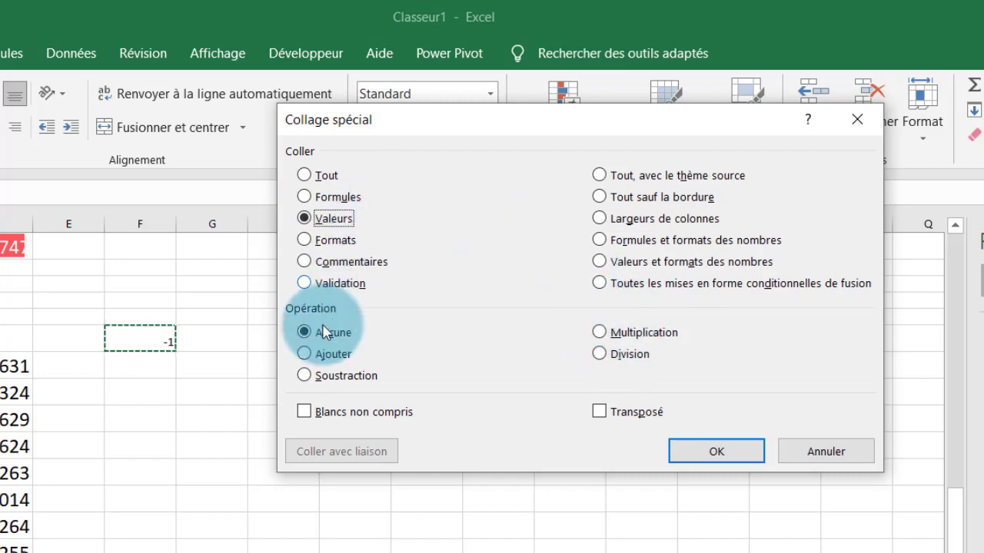
click(600, 332)
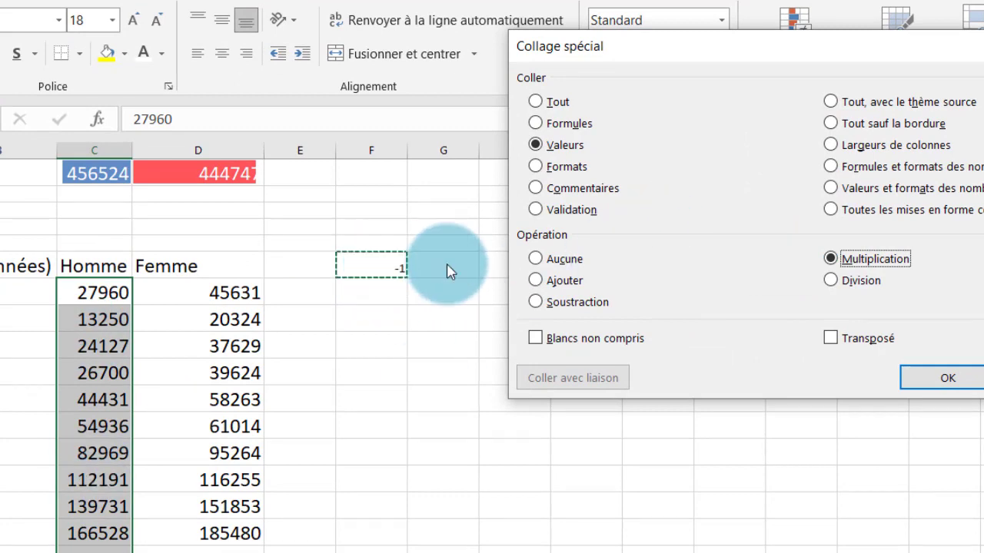
click(947, 378)
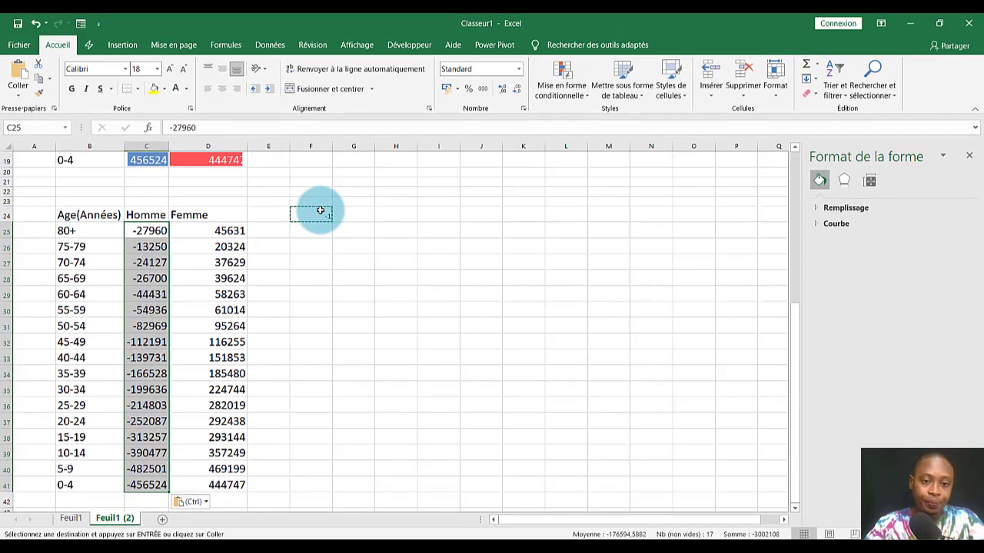
key(ctrl+a)
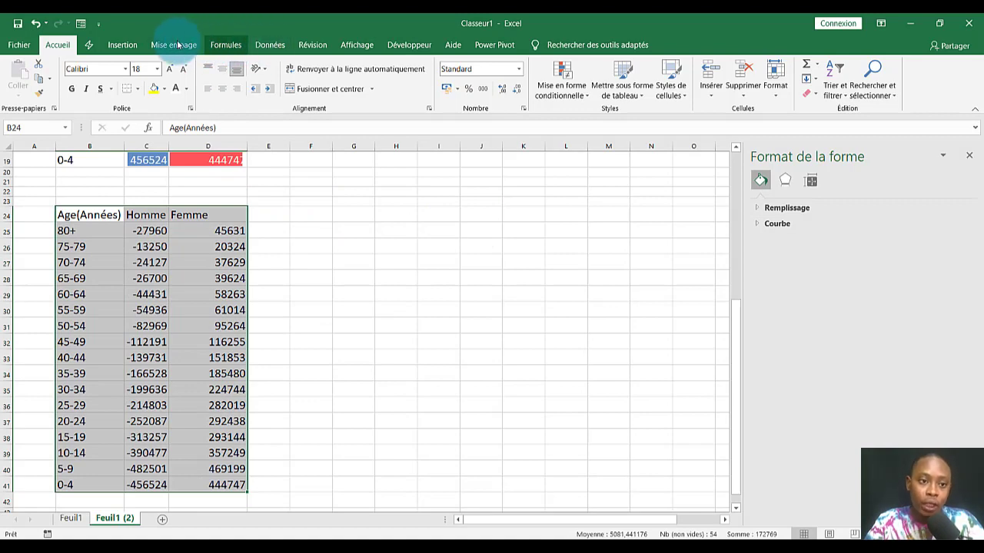
Step: Insert a Barres groupées chart from the lower age table and enlarge it
click(125, 44)
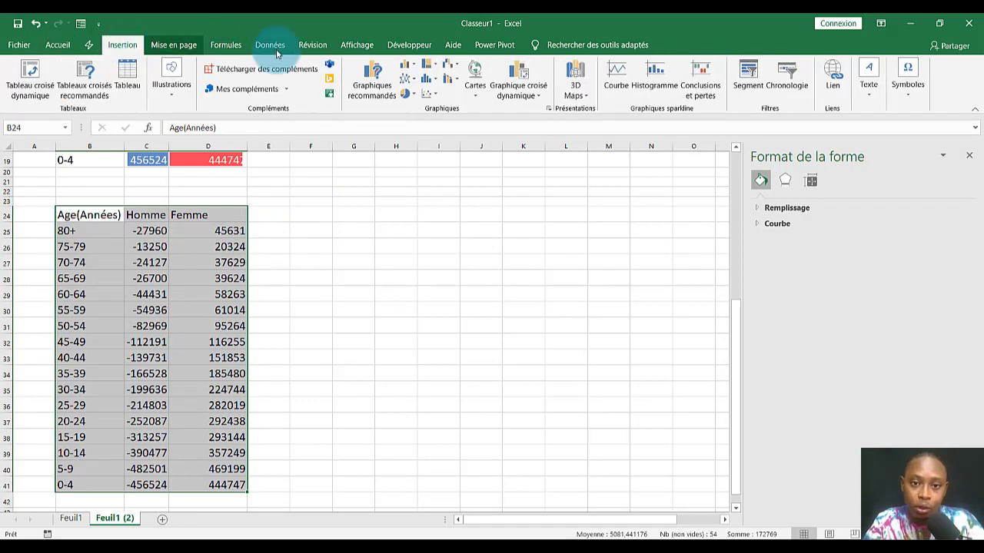
click(416, 63)
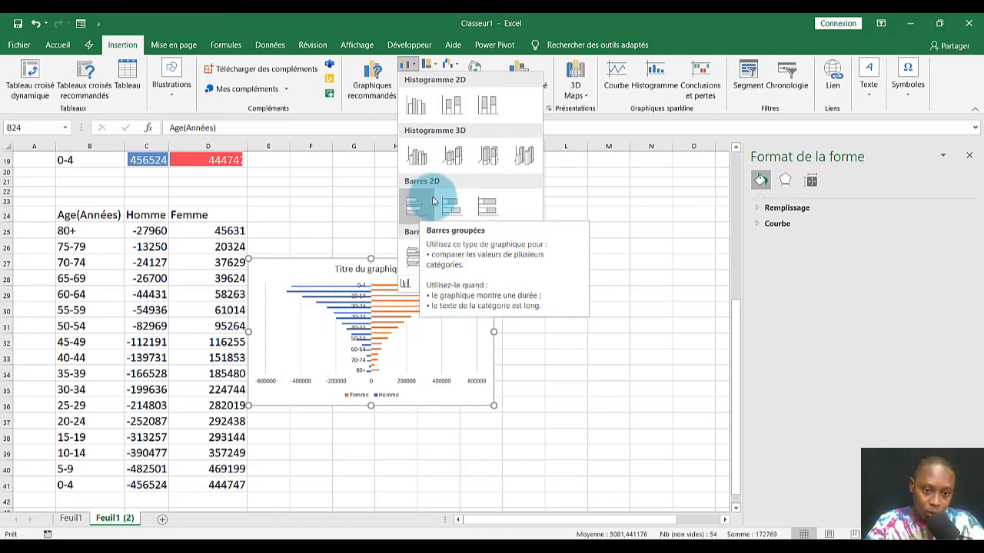
click(419, 201)
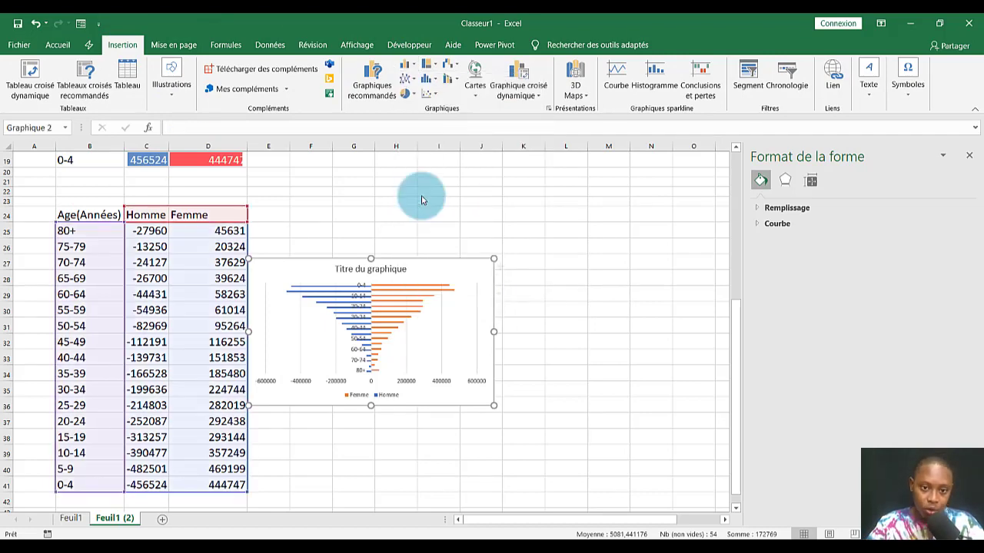
drag(494, 259, 694, 183)
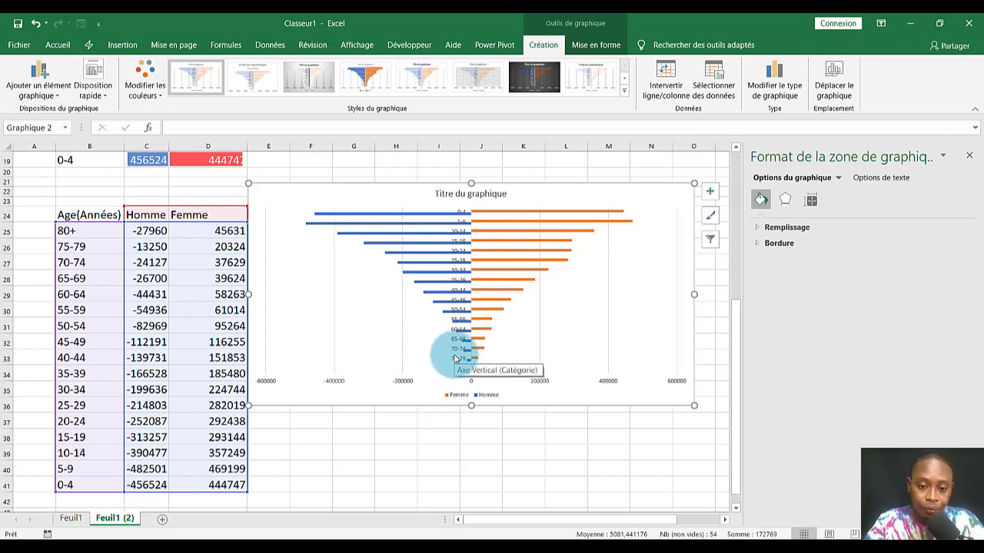
click(455, 359)
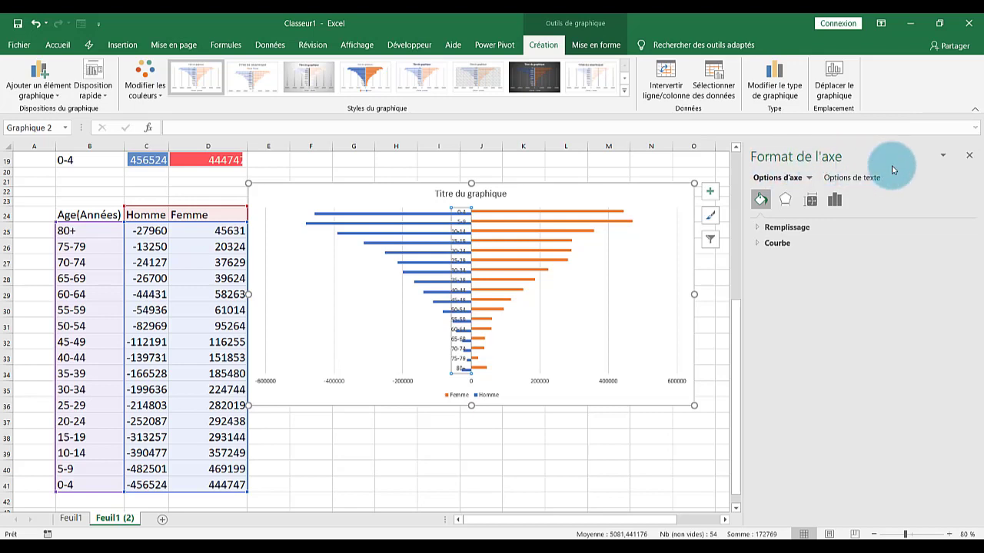
Step: Format the vertical age axis with Abscisses en ordre inverse so 80+ is on top
click(970, 157)
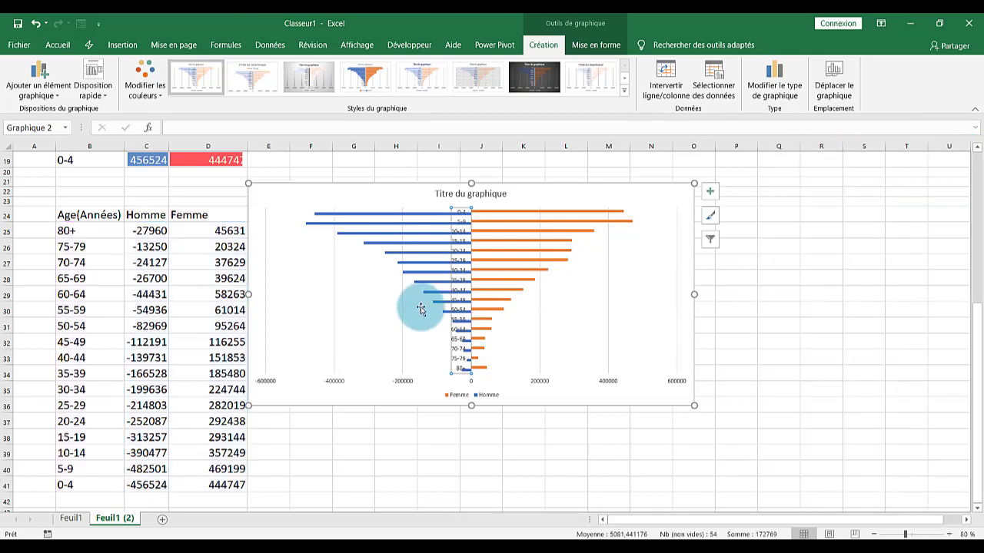
right_click(456, 359)
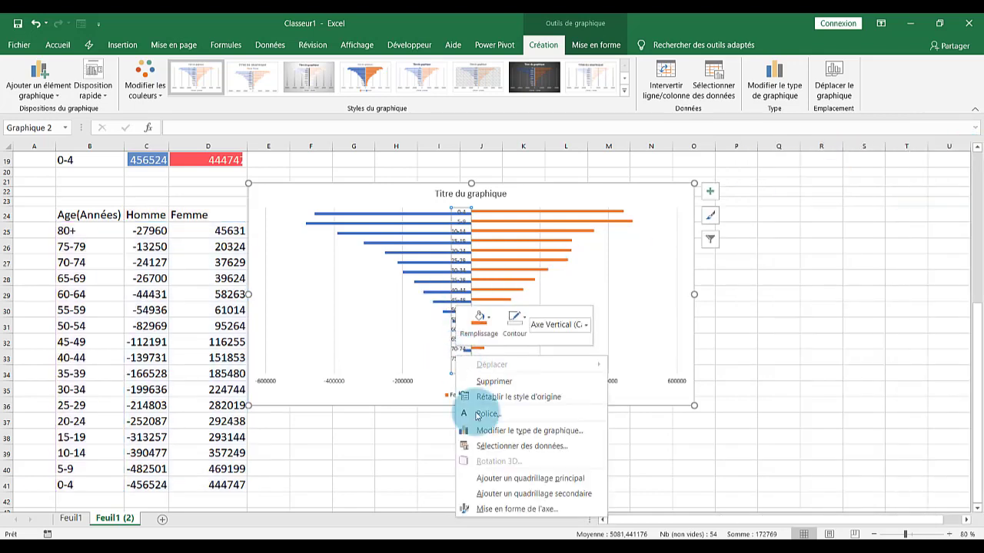
click(496, 511)
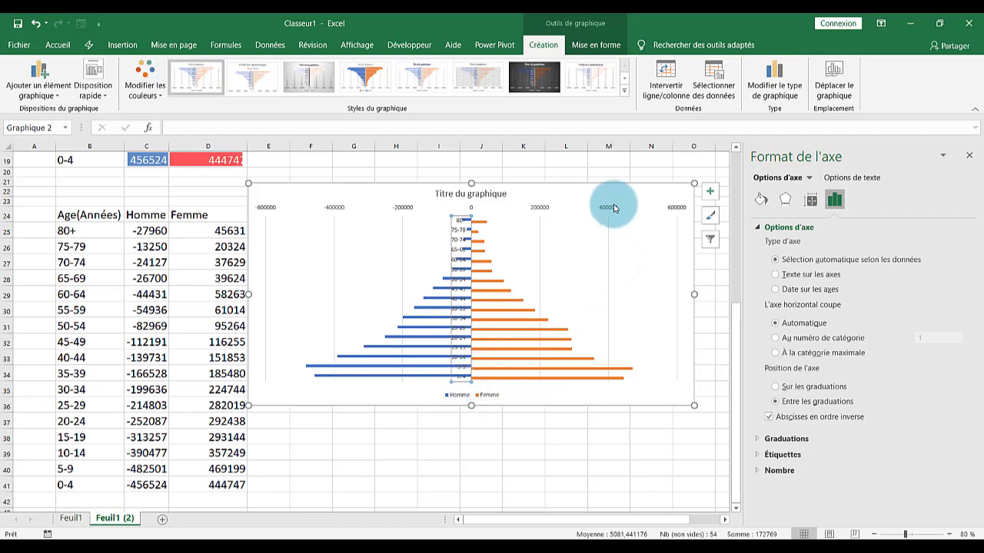
click(762, 454)
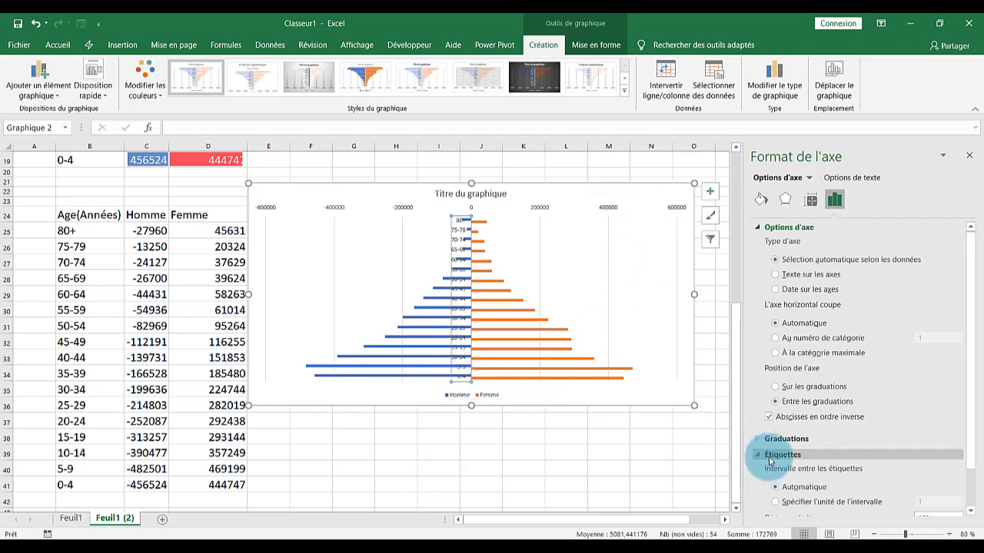
scroll(970, 416, down, 2)
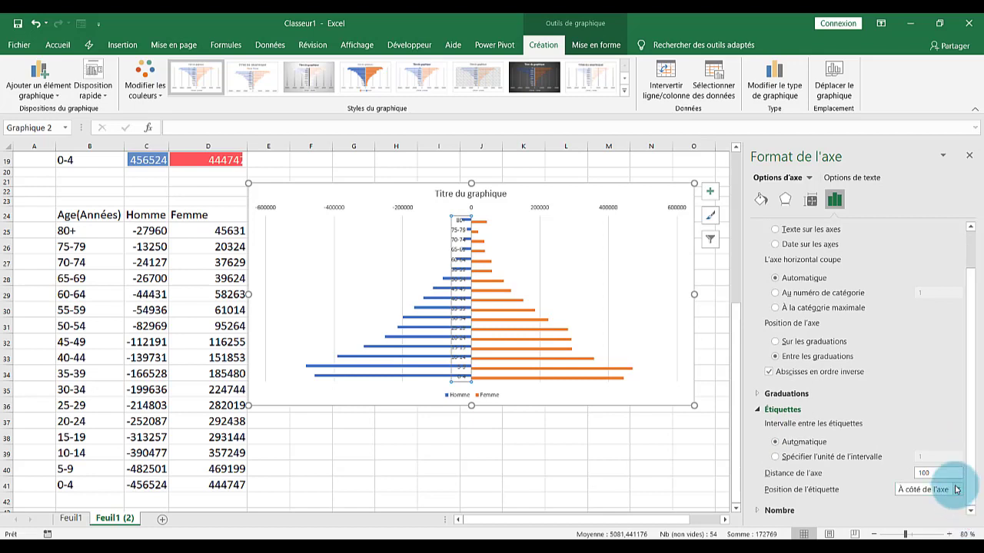
click(955, 490)
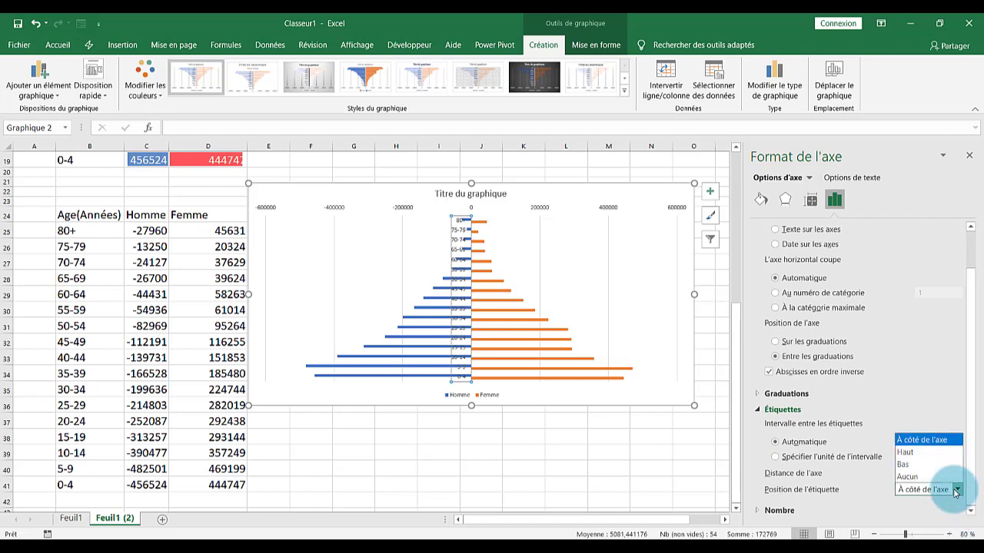
click(923, 453)
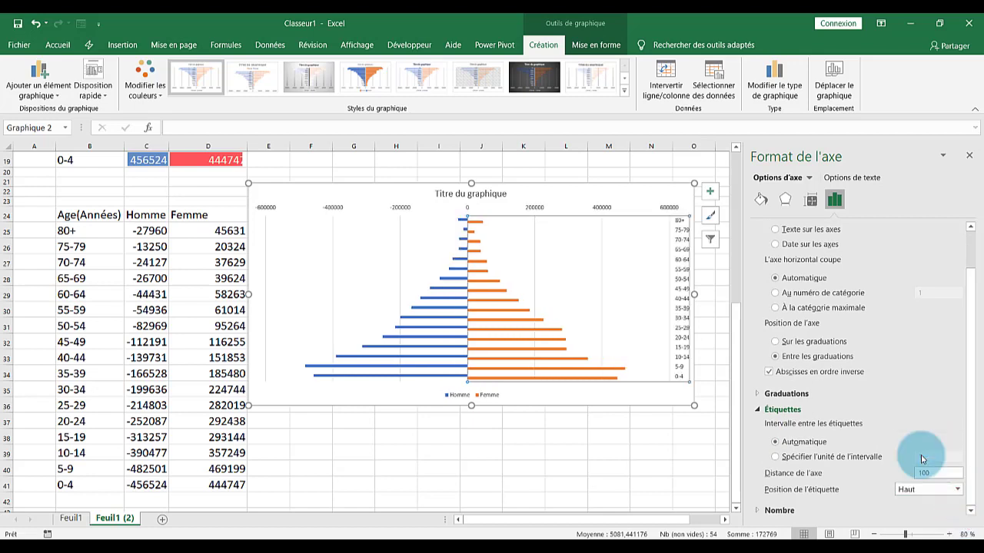
key(ctrl+z)
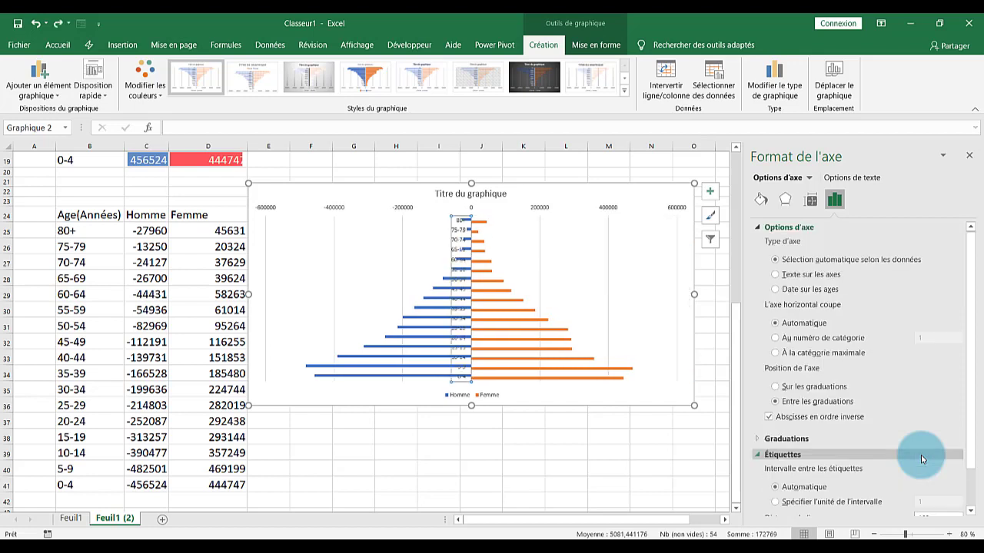
click(668, 253)
Step: Set the value axis label position to Haut so labels sit at the bottom, and widen the chart
click(604, 208)
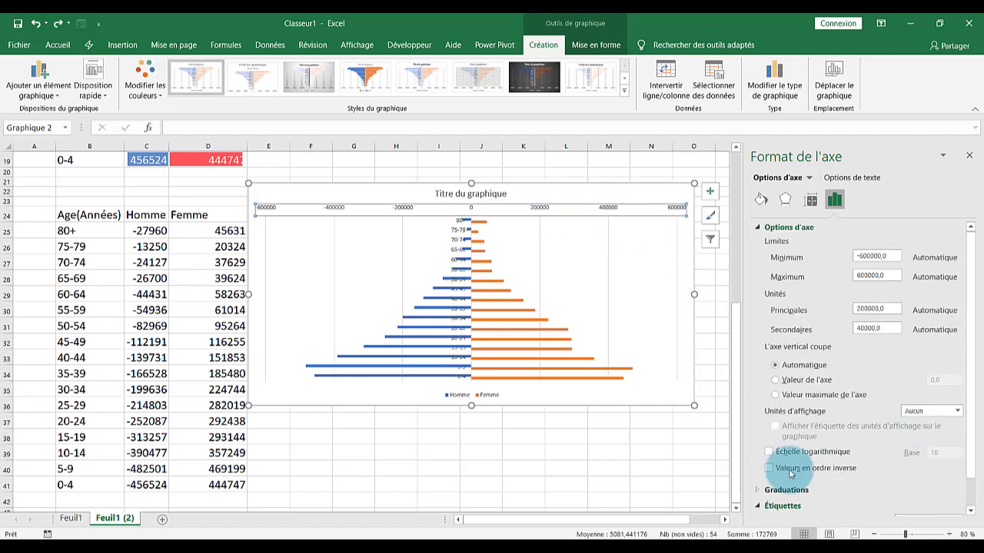
scroll(970, 430, down, 1)
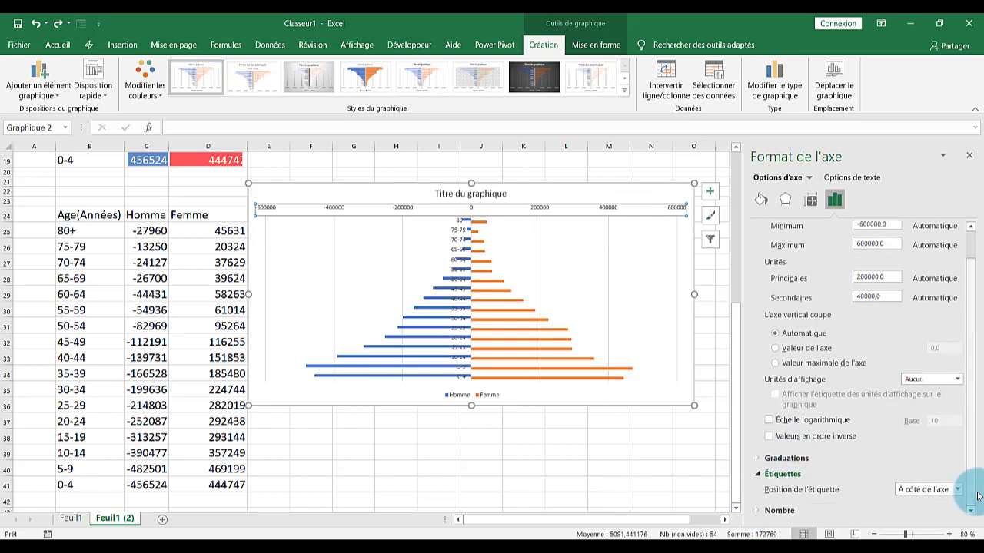
click(960, 492)
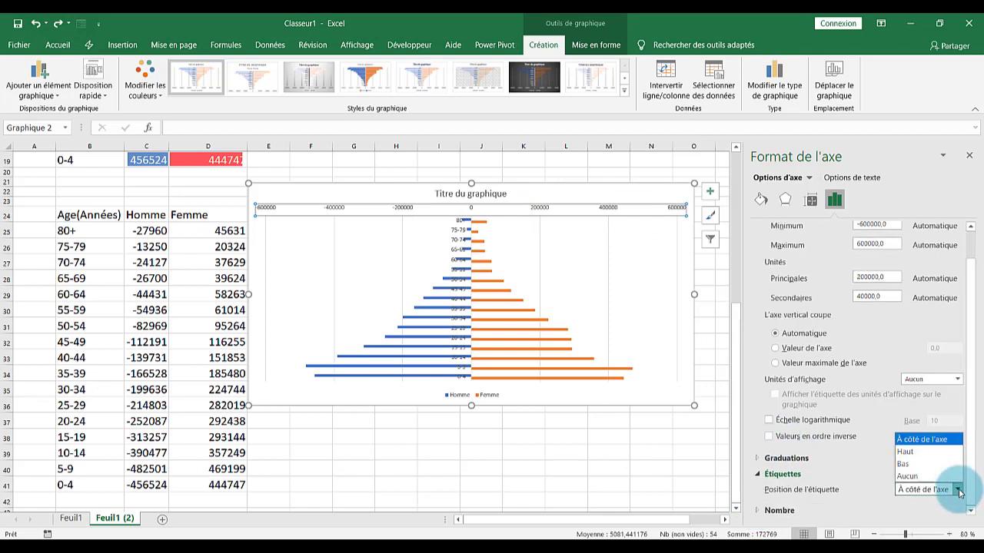
click(928, 453)
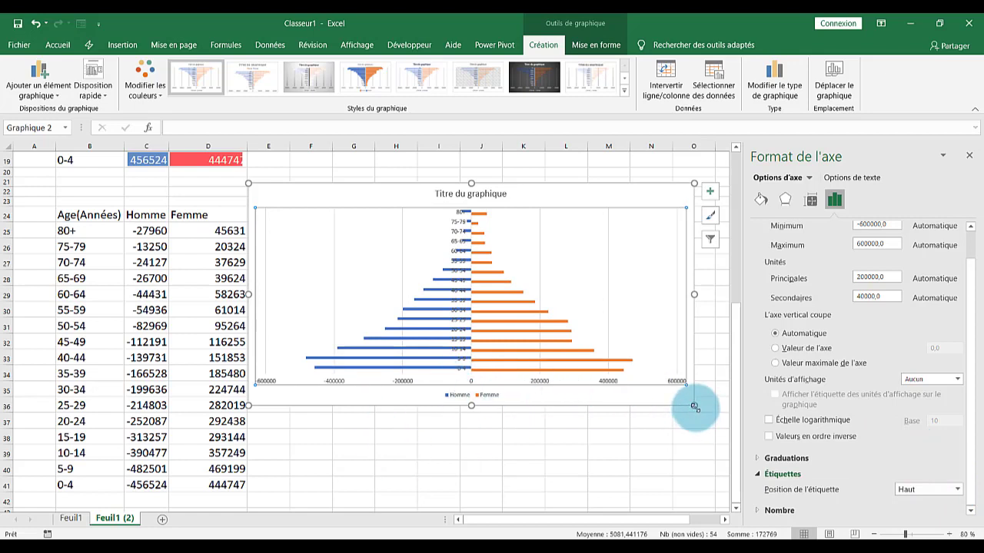
drag(694, 406, 719, 431)
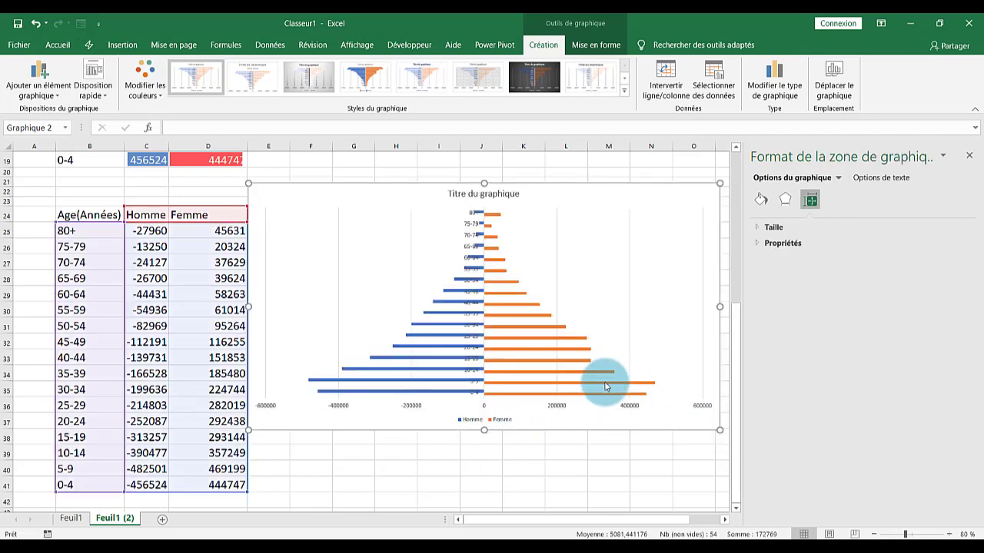
Step: Set the Femme series overlap (Superposition de séries) to 100% so bars meet back to back
click(446, 468)
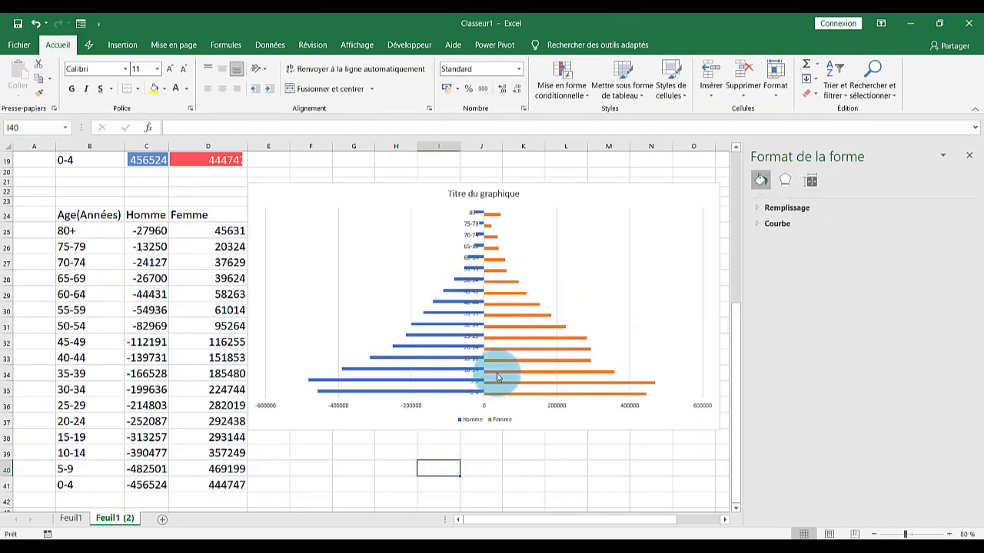
mouse_move(538, 372)
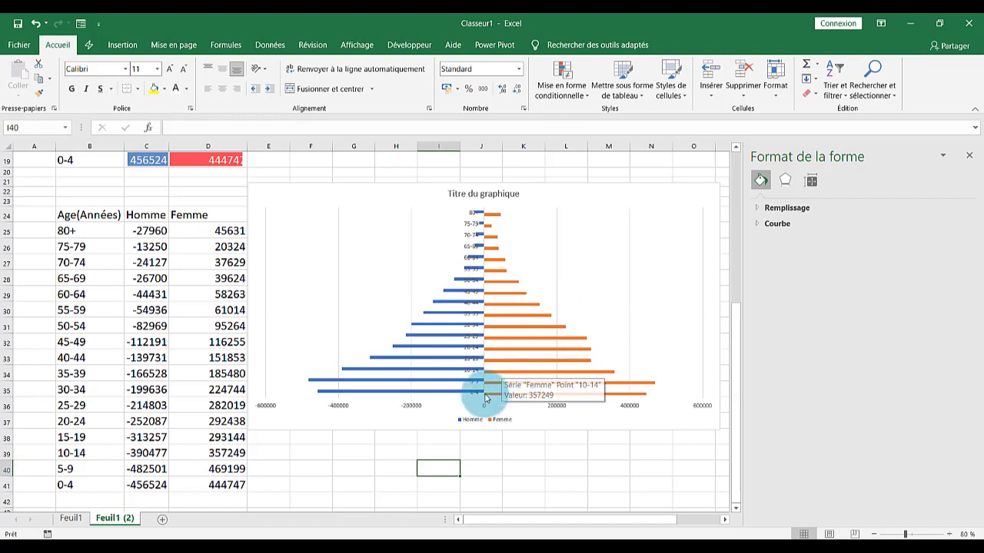
click(506, 389)
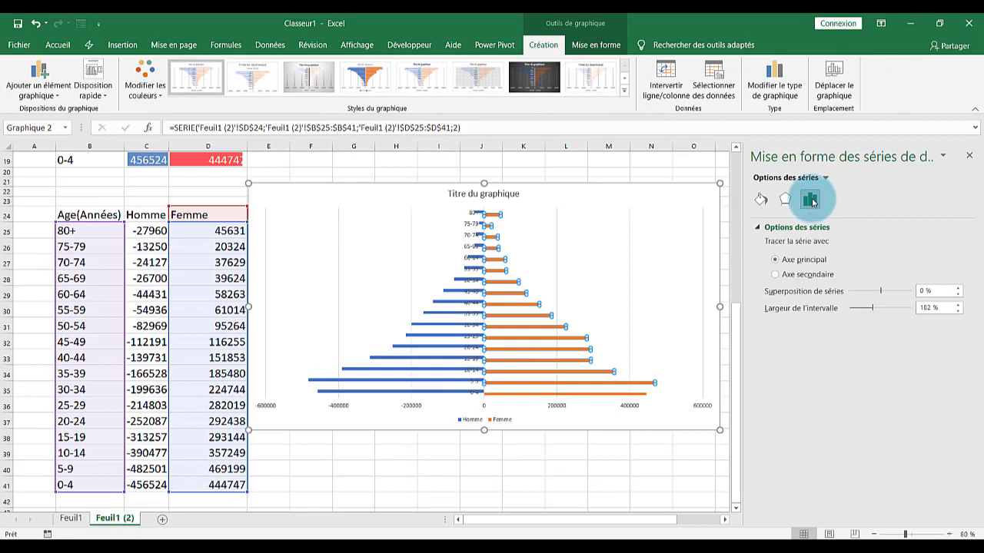
click(926, 291)
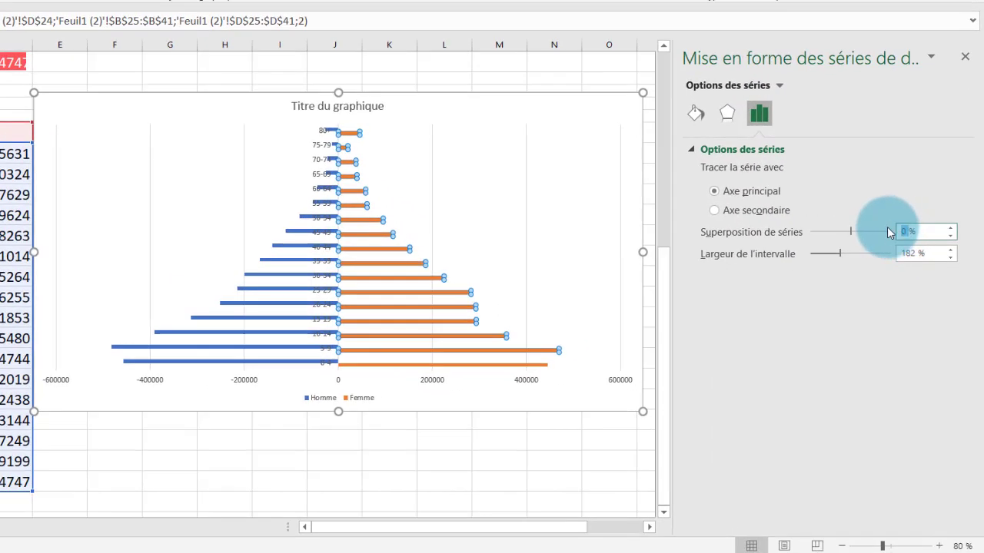
text(100)
key(Return)
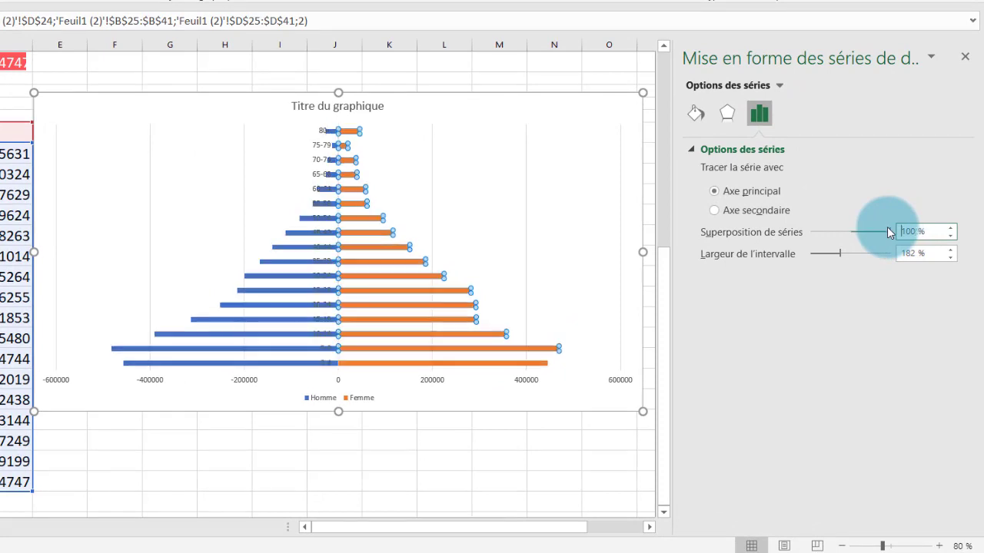
click(370, 447)
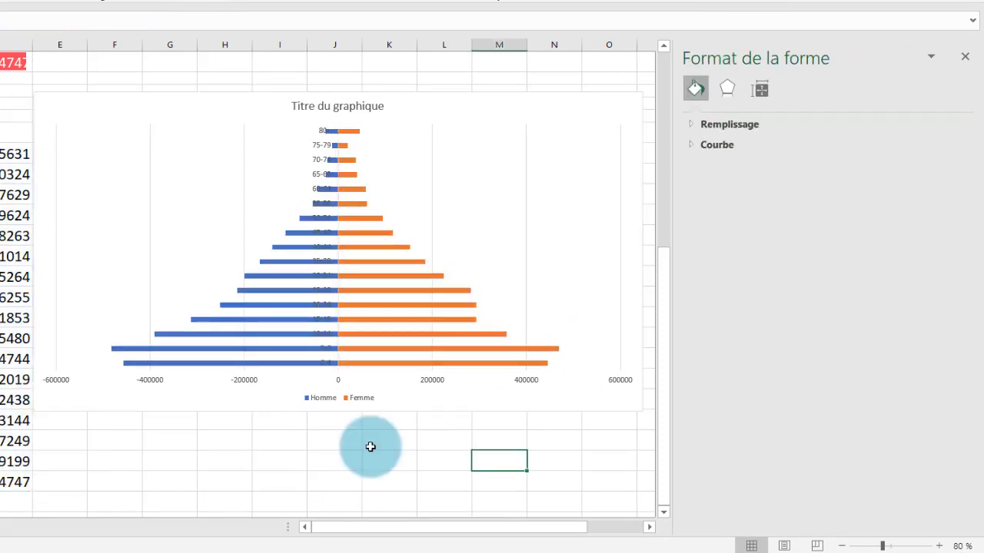
click(296, 131)
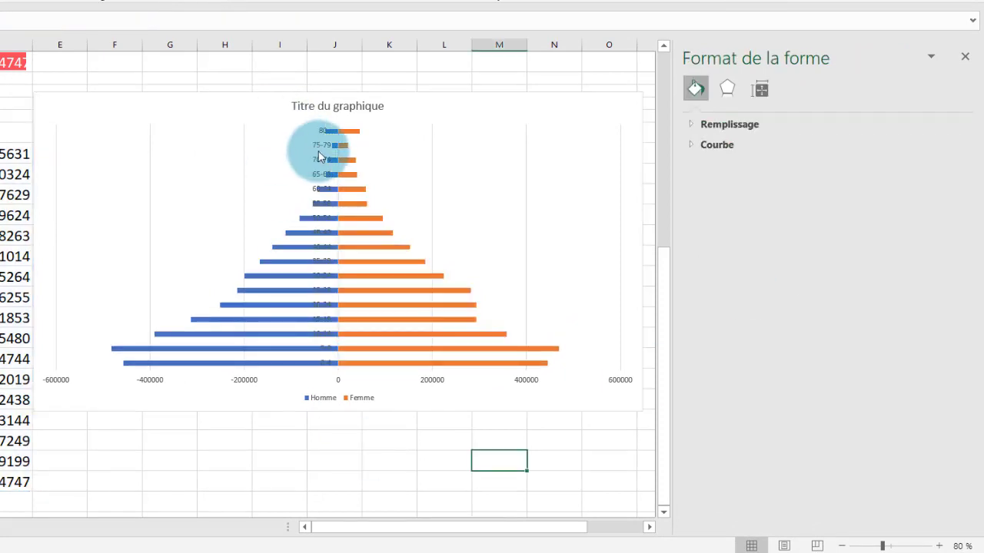
click(318, 151)
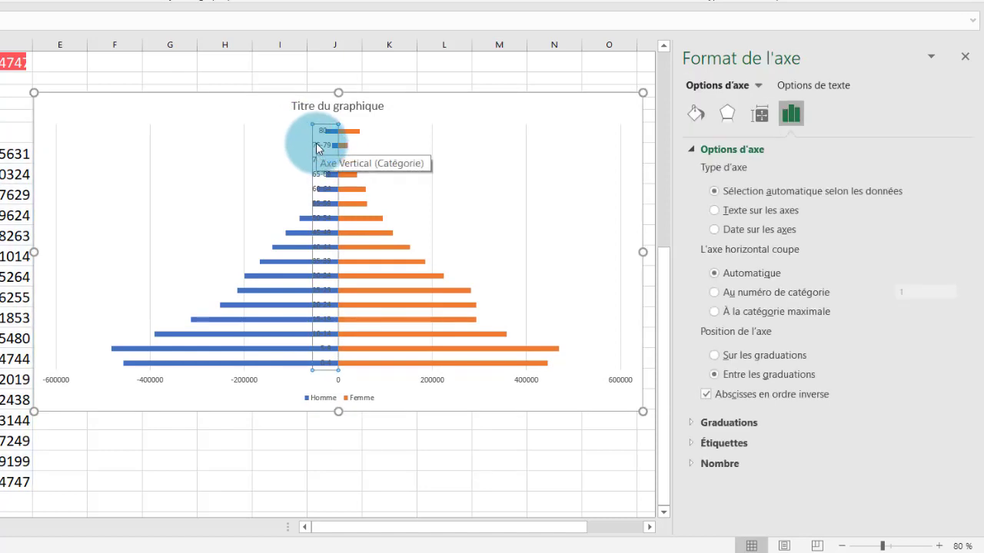
click(119, 93)
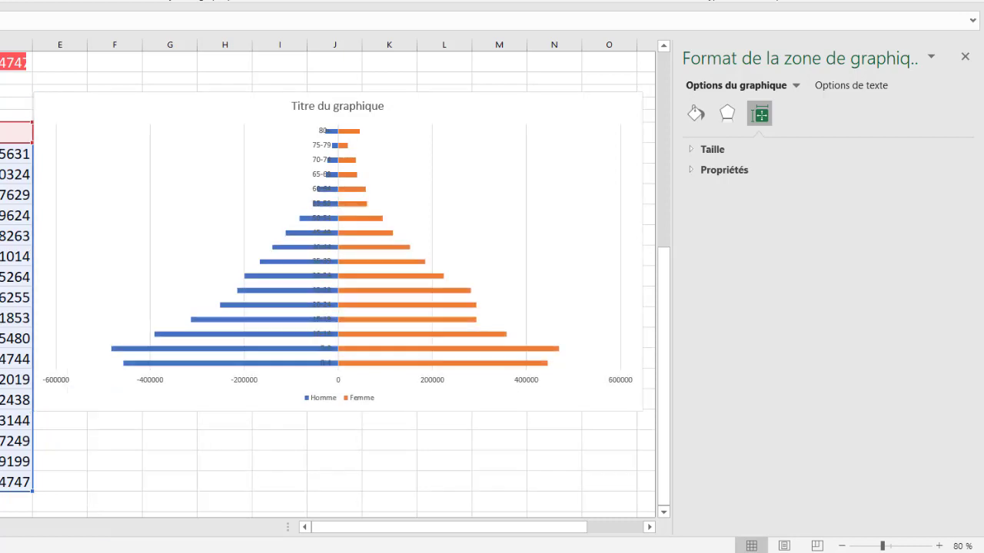
click(256, 492)
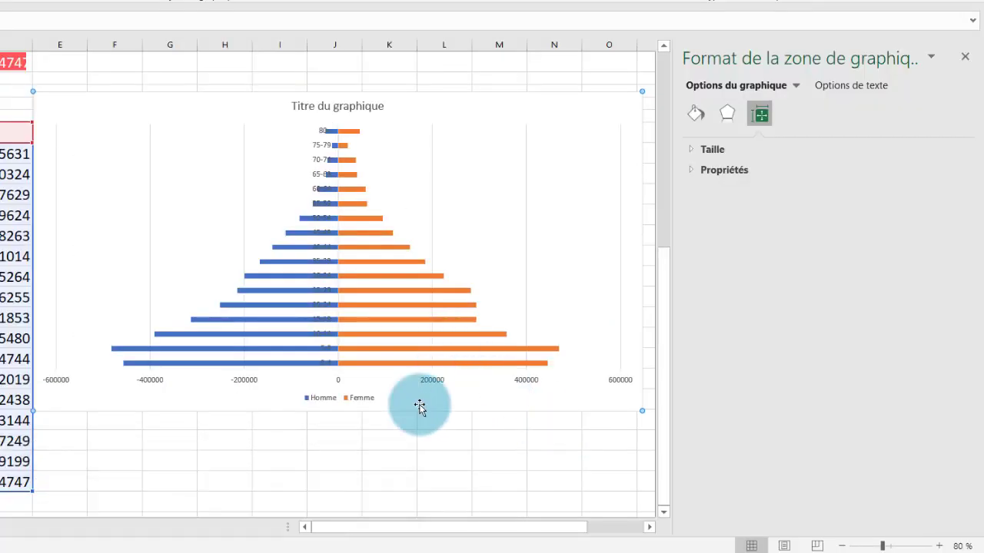
click(965, 57)
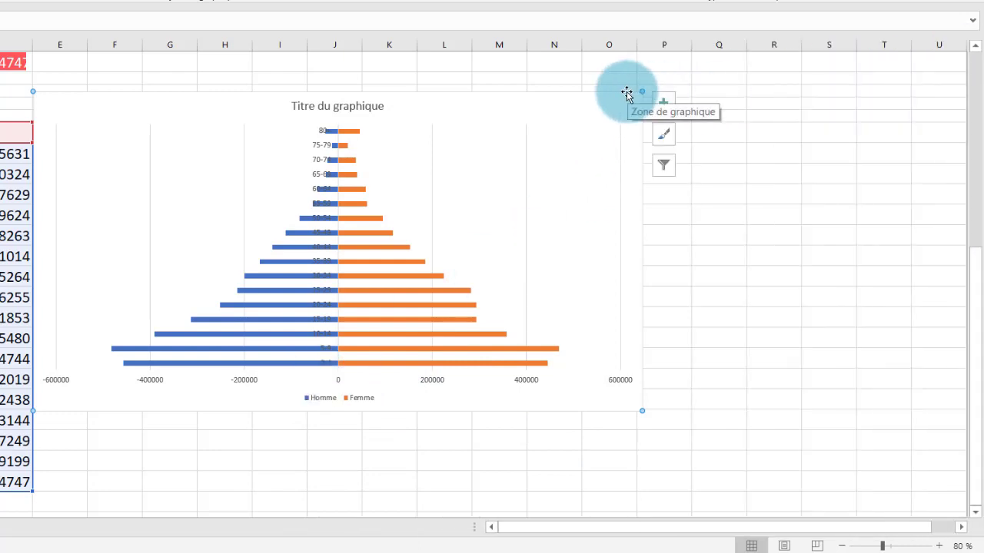
Step: Duplicate the pyramid chart and position the copy directly beneath the original
drag(627, 92, 859, 187)
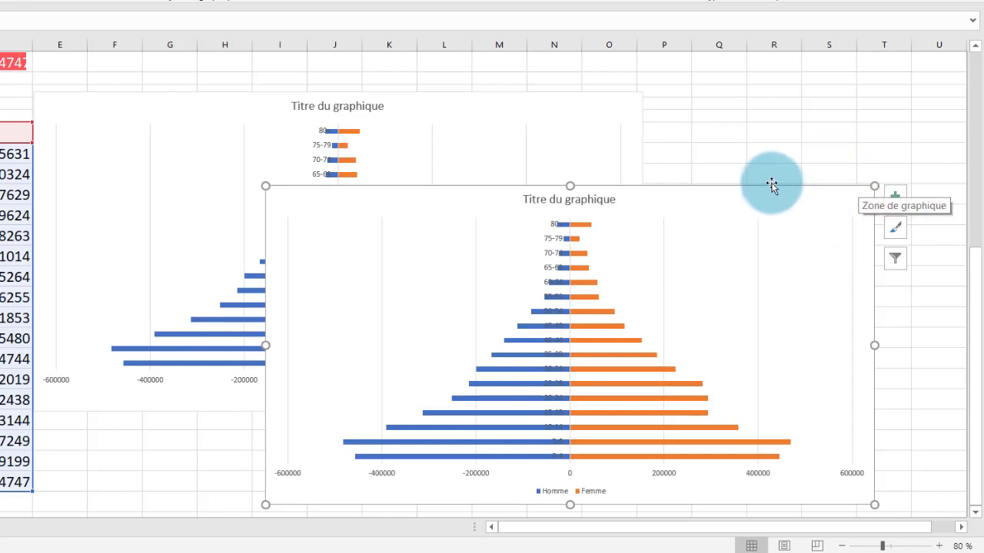
drag(769, 191, 536, 452)
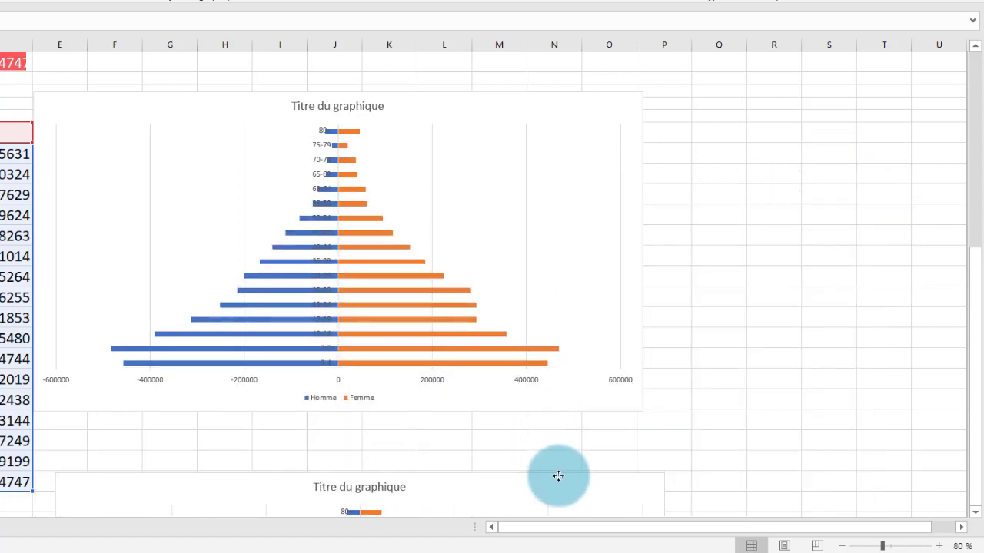
drag(481, 479, 491, 491)
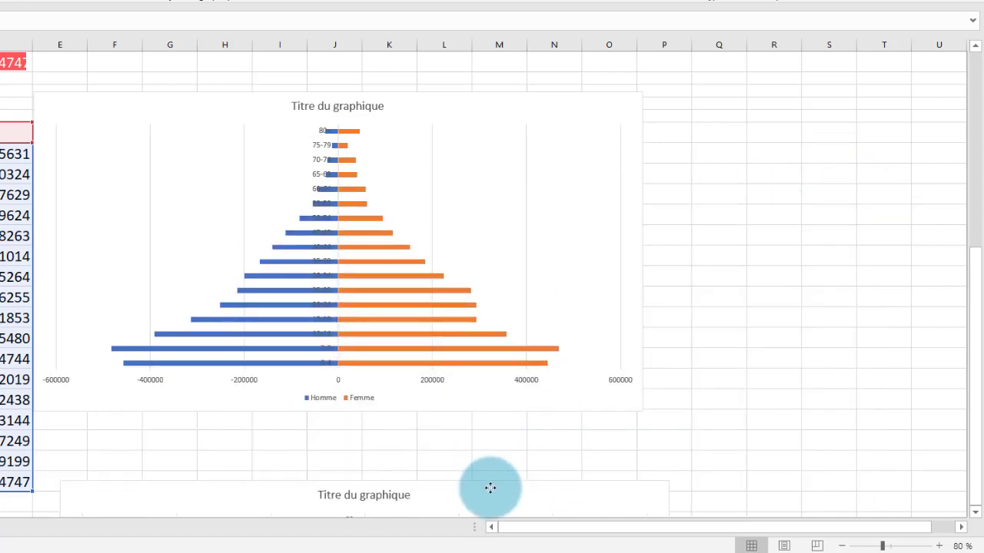
click(323, 144)
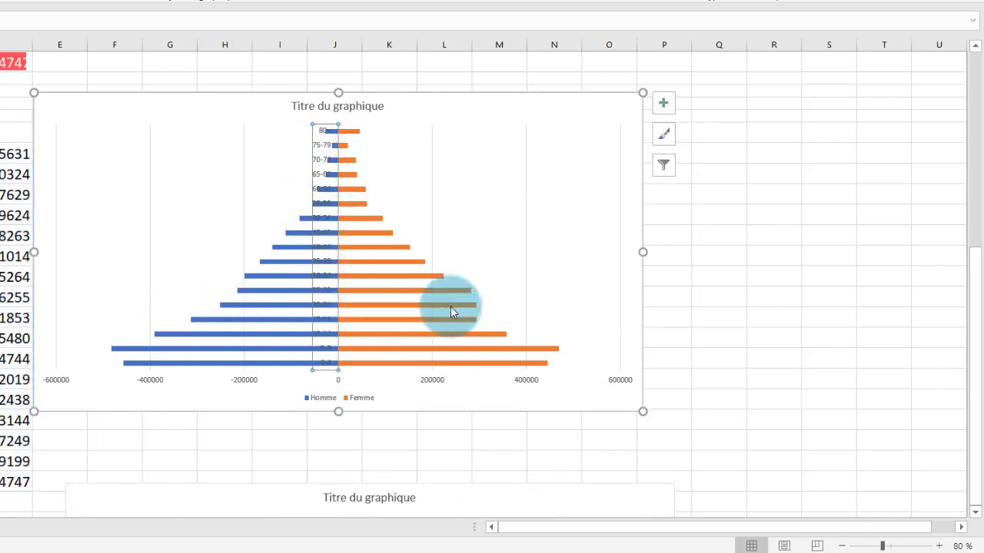
click(427, 305)
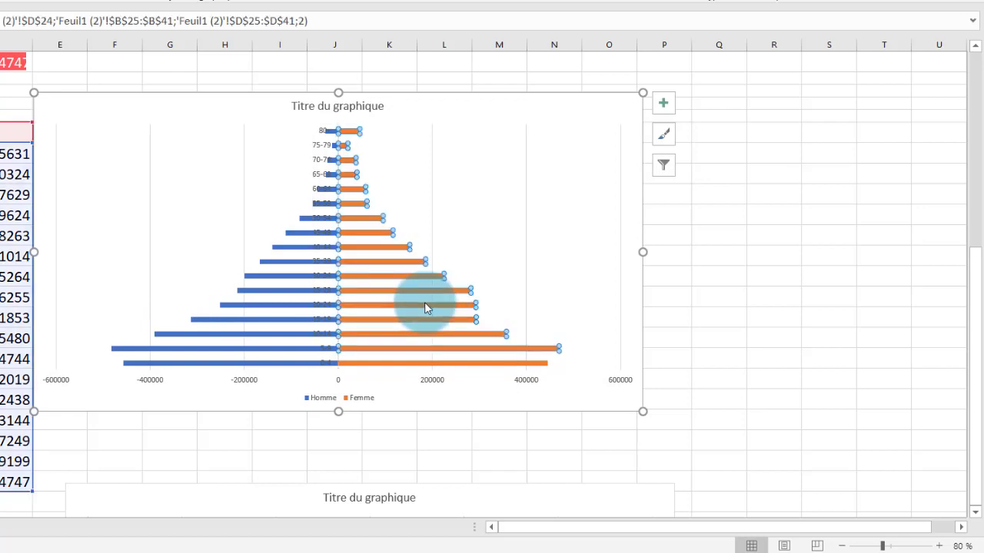
Step: Set the Femme series gap width to 10 % so the age-group bars nearly touch
right_click(425, 304)
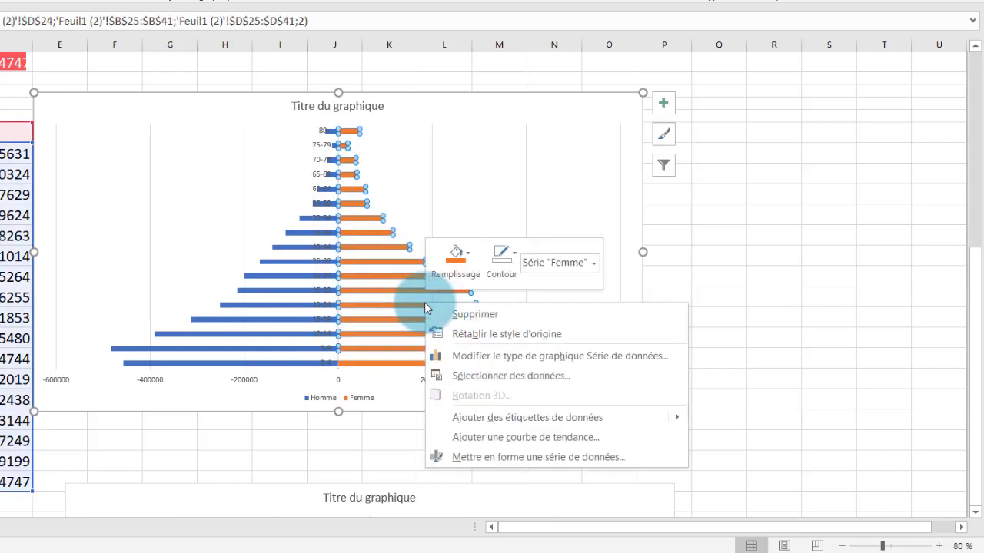
click(513, 457)
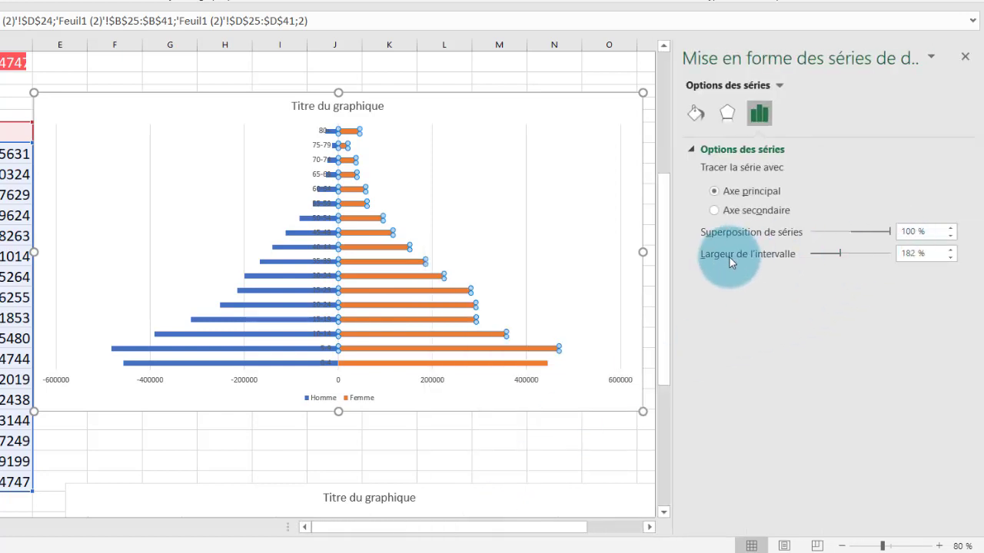
click(918, 252)
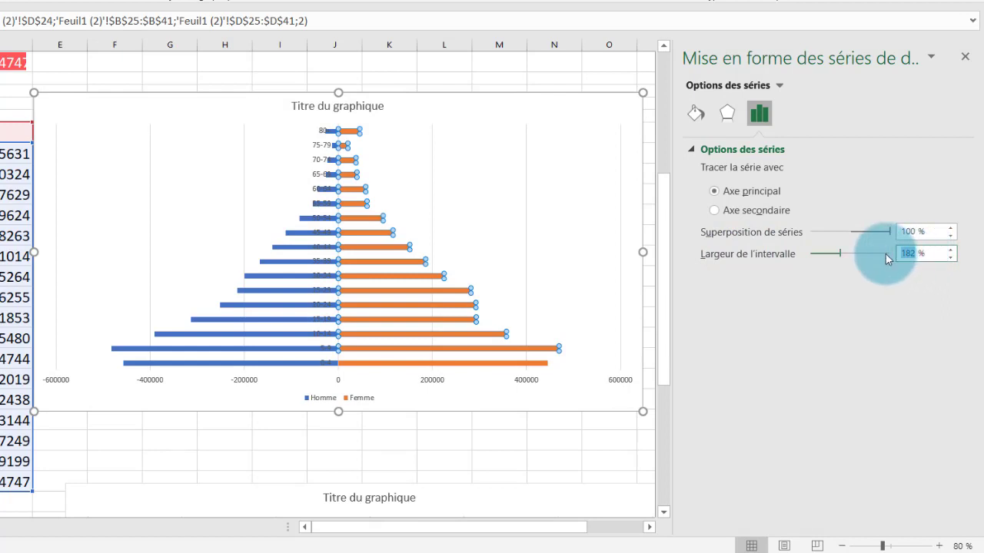
text(1)
text(0)
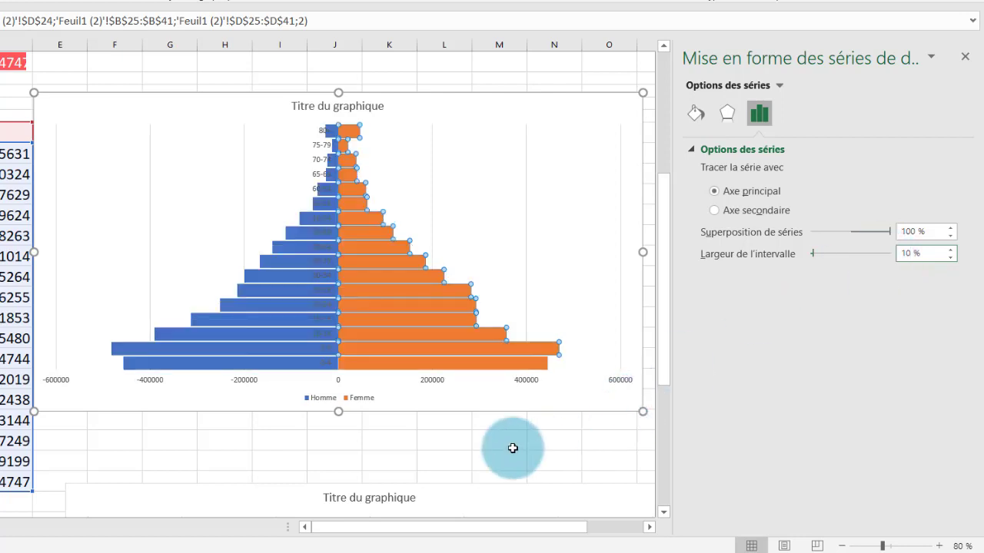
click(513, 450)
click(444, 330)
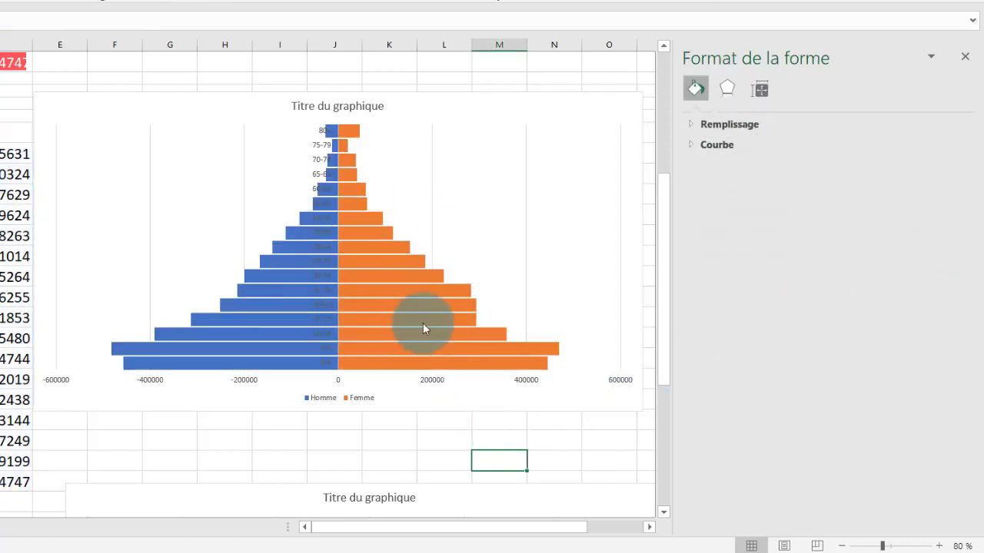
Step: Set the age-group axis label position to Bas so labels line the chart's left edge
click(319, 149)
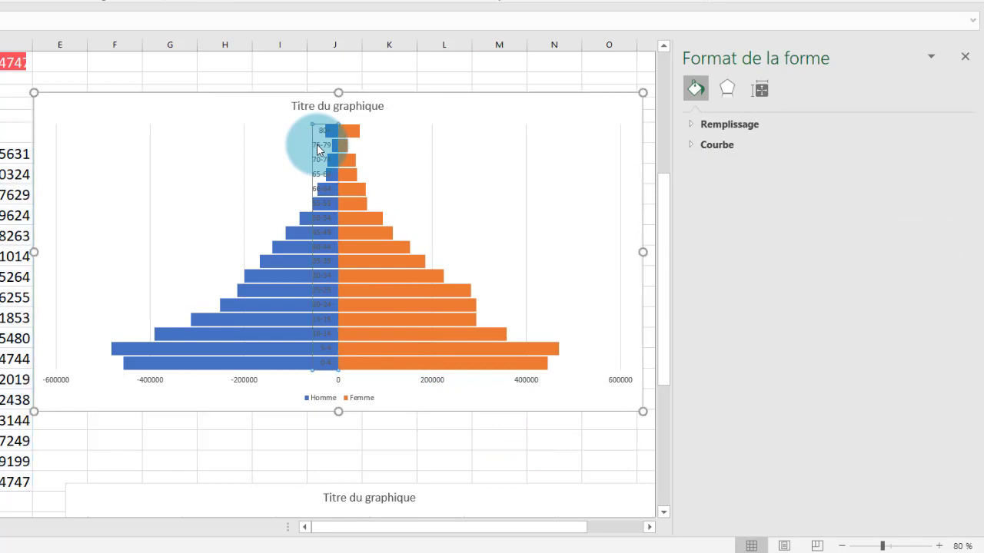
click(318, 149)
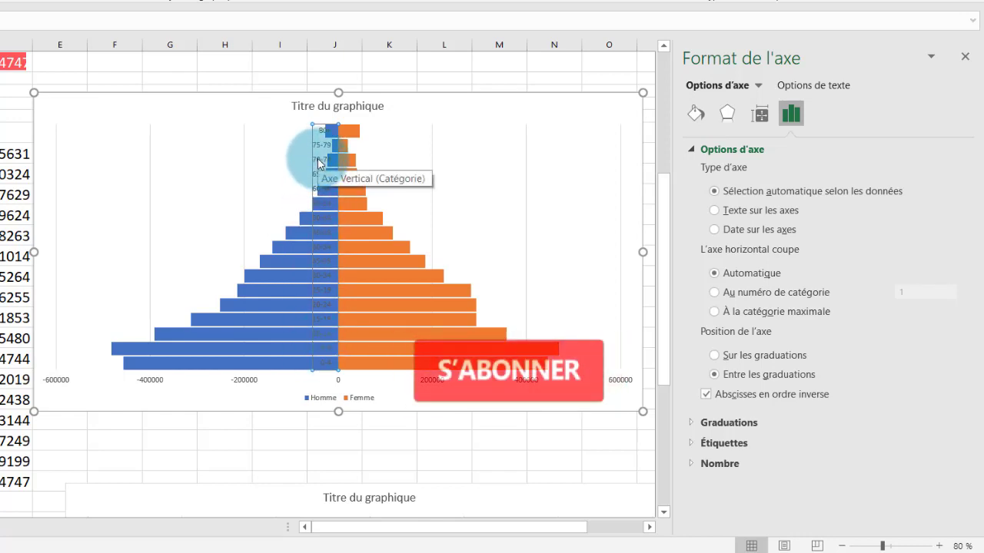
click(695, 443)
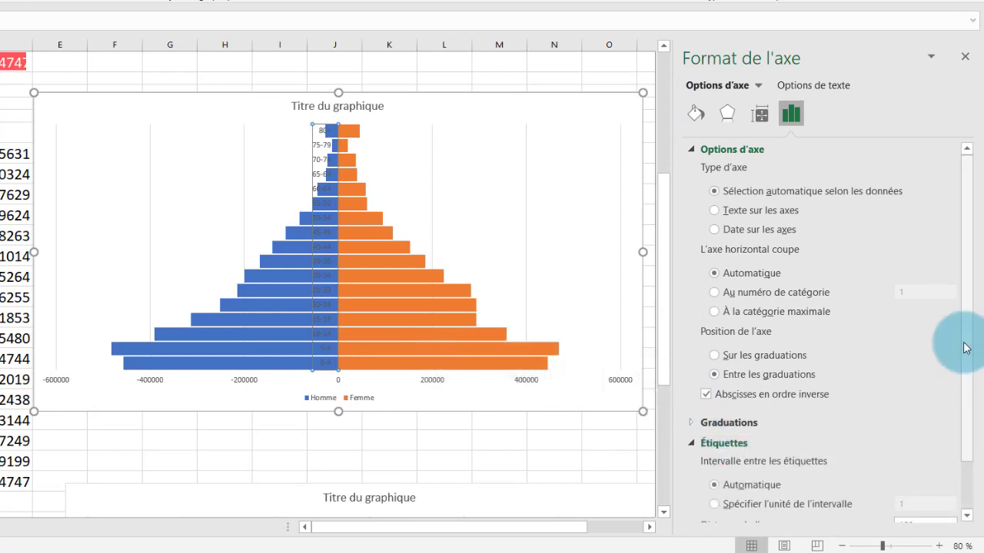
scroll(973, 352, down, 2)
click(950, 488)
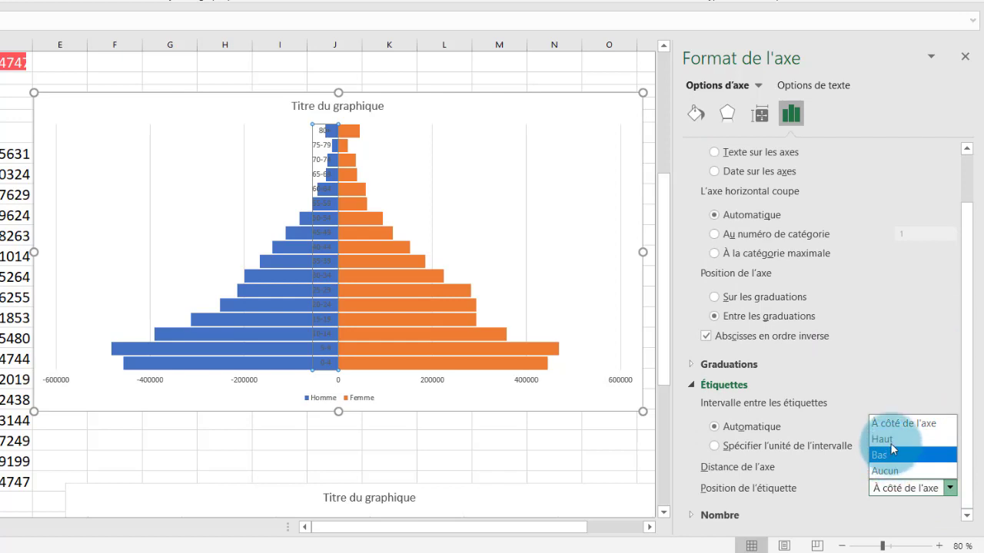
click(890, 442)
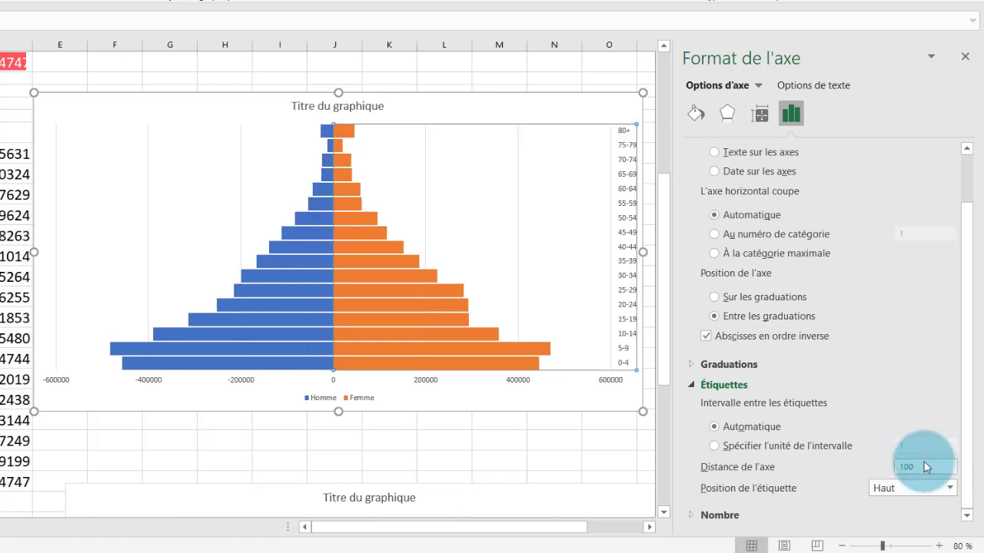
click(952, 492)
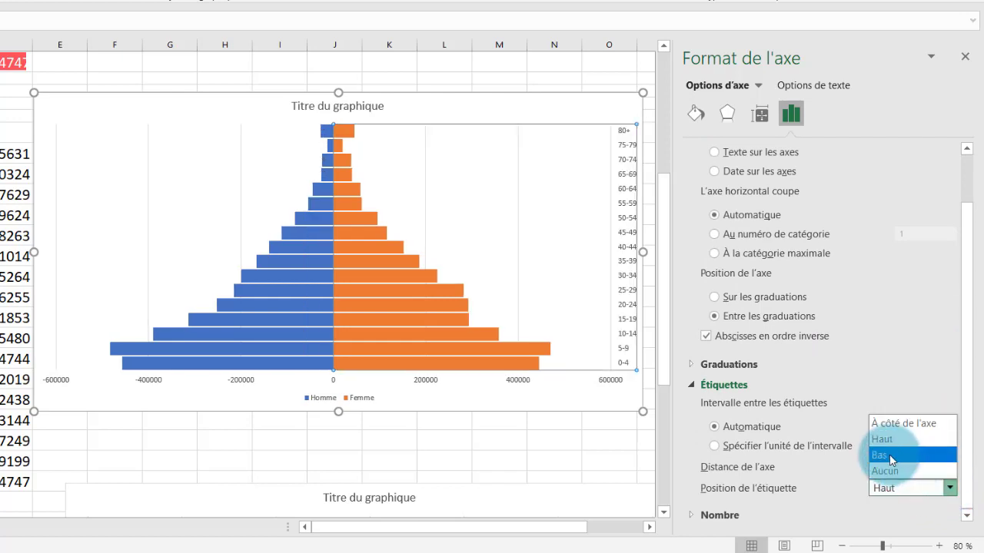
click(890, 454)
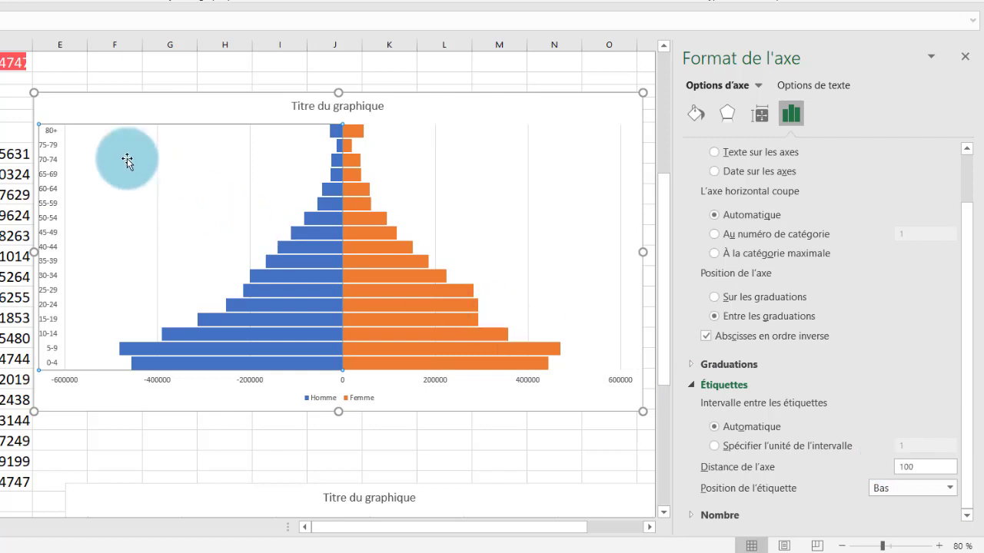
click(60, 170)
click(61, 165)
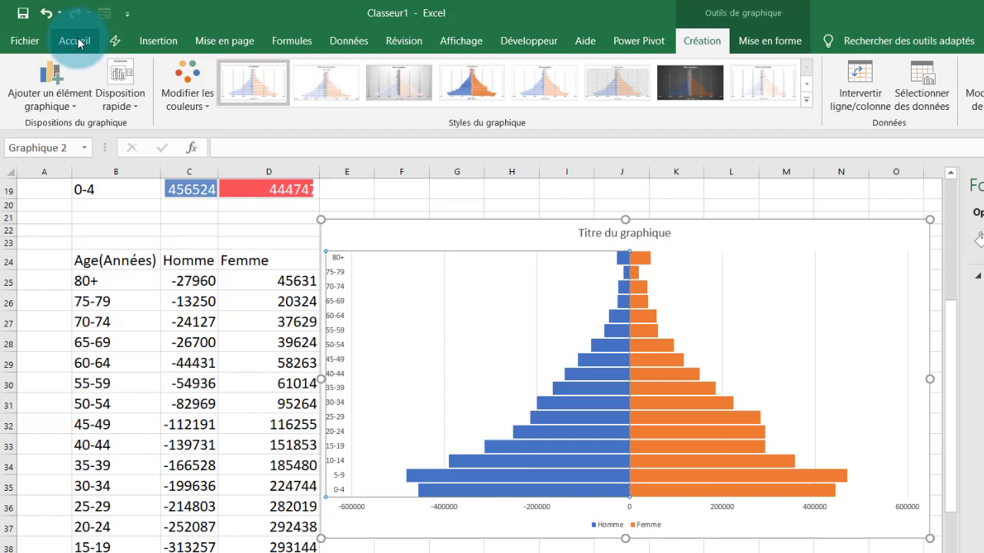
Step: Enlarge the age-group label font with five Increase Font Size steps
click(74, 40)
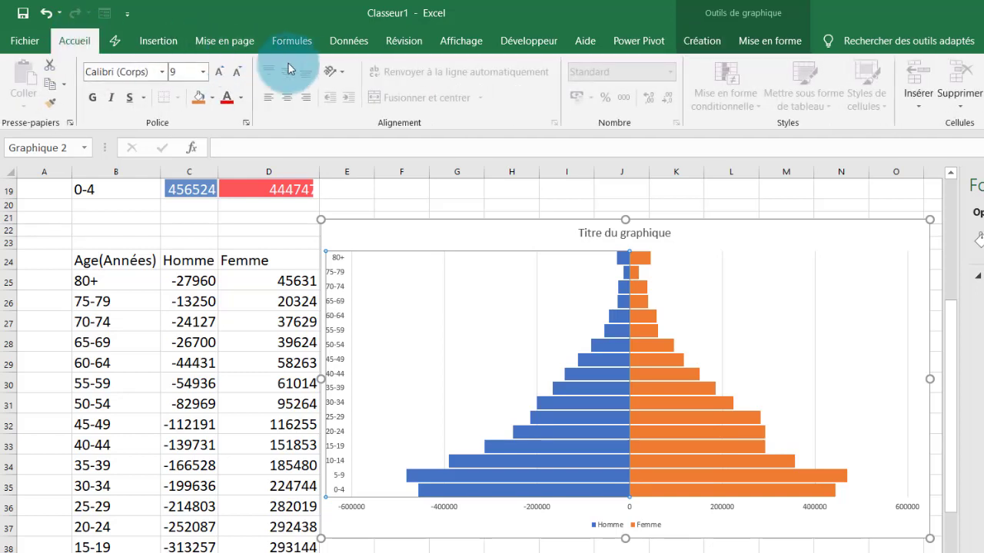
click(219, 72)
click(220, 72)
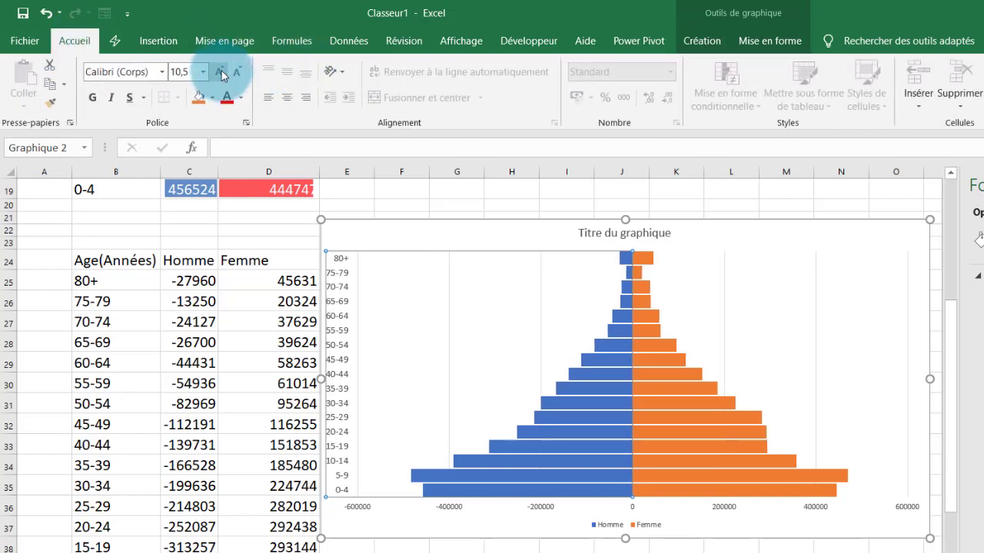
click(220, 72)
click(220, 72)
click(219, 72)
click(220, 72)
click(219, 72)
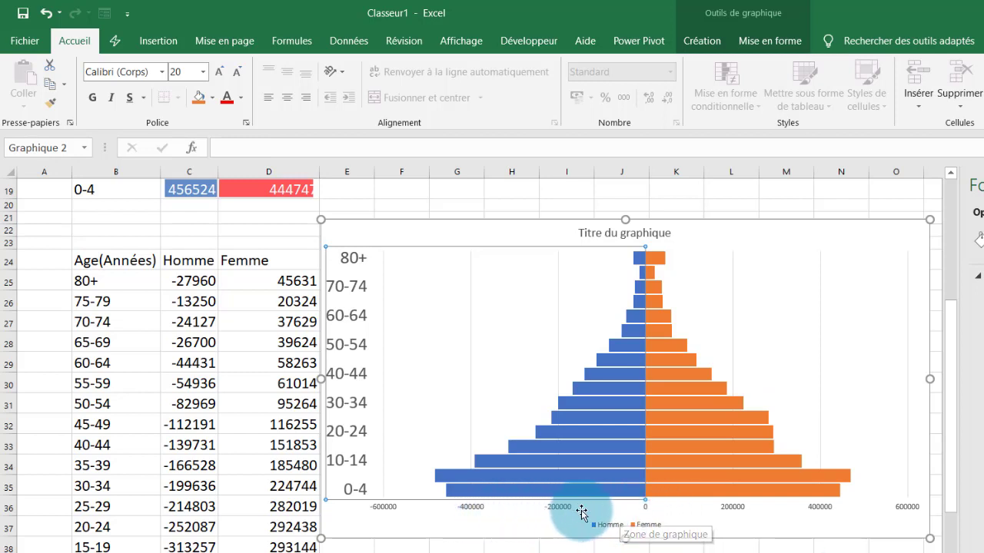
Step: Open Format de l'axe for the horizontal value axis
double_click(537, 508)
click(268, 458)
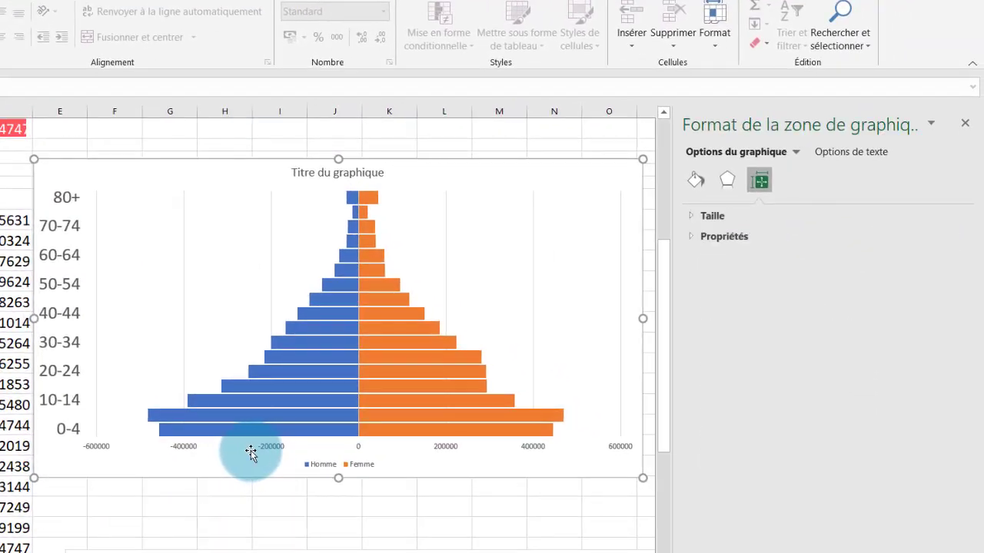
click(290, 453)
click(358, 450)
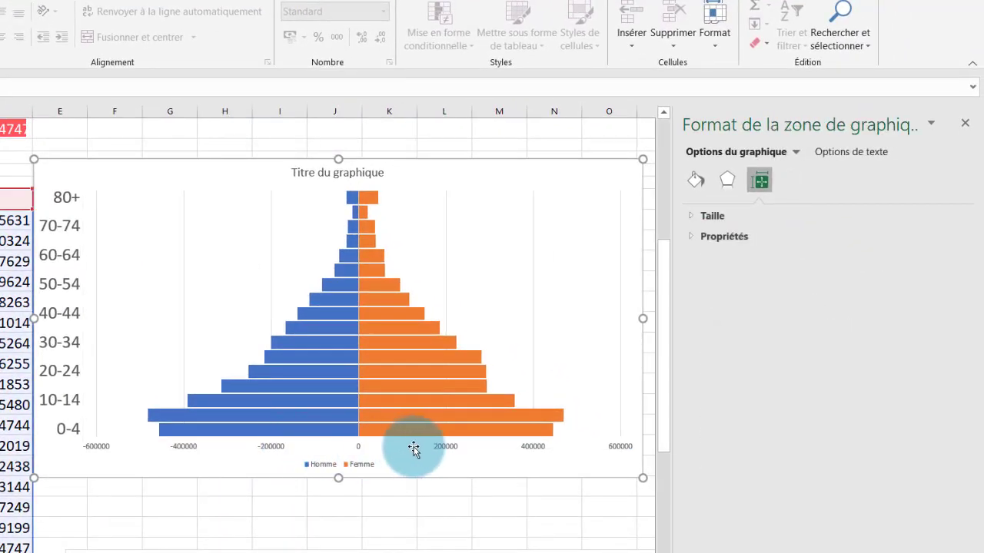
click(445, 447)
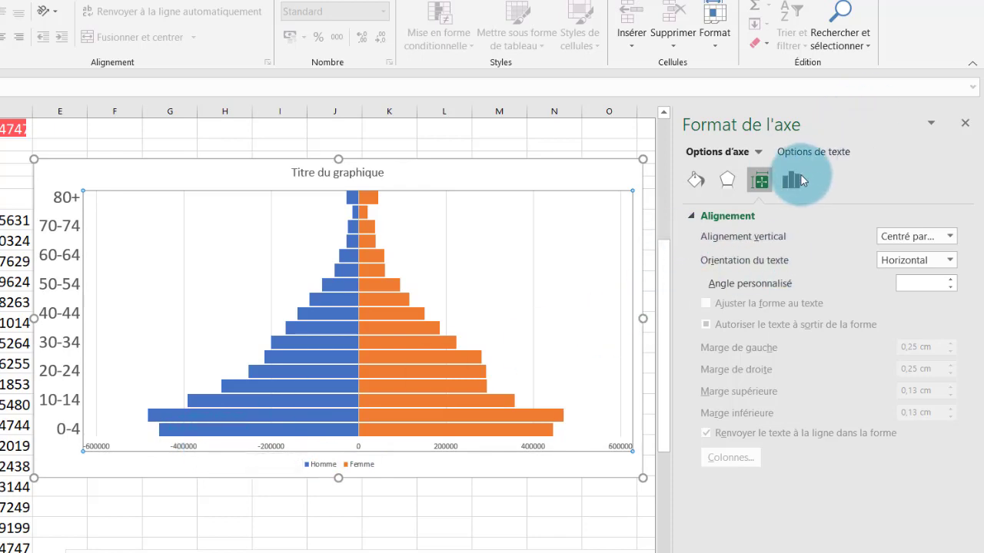
Step: Give the value axis a Personnalisé number format with the minus sign removed from '# ##0_ ;-# ##0'
click(796, 180)
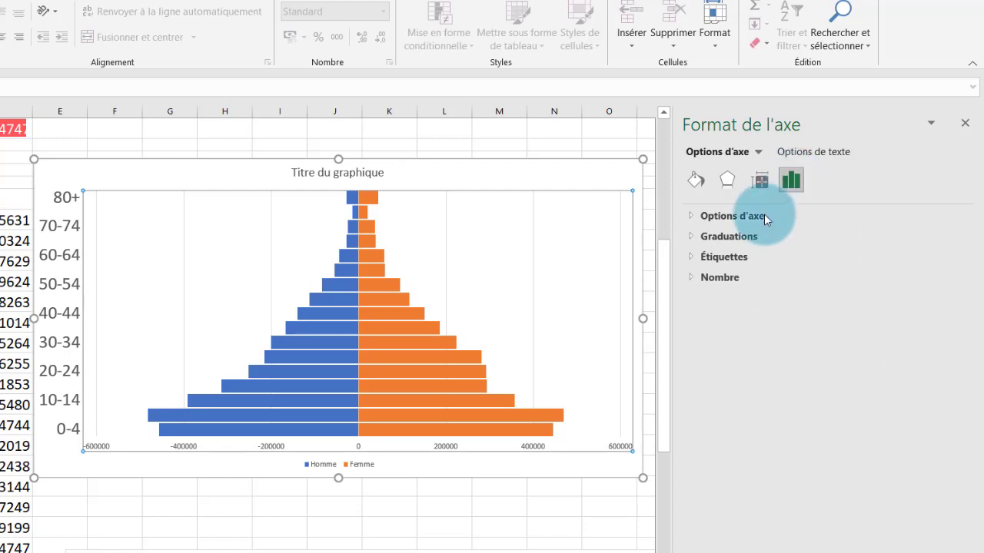
click(691, 277)
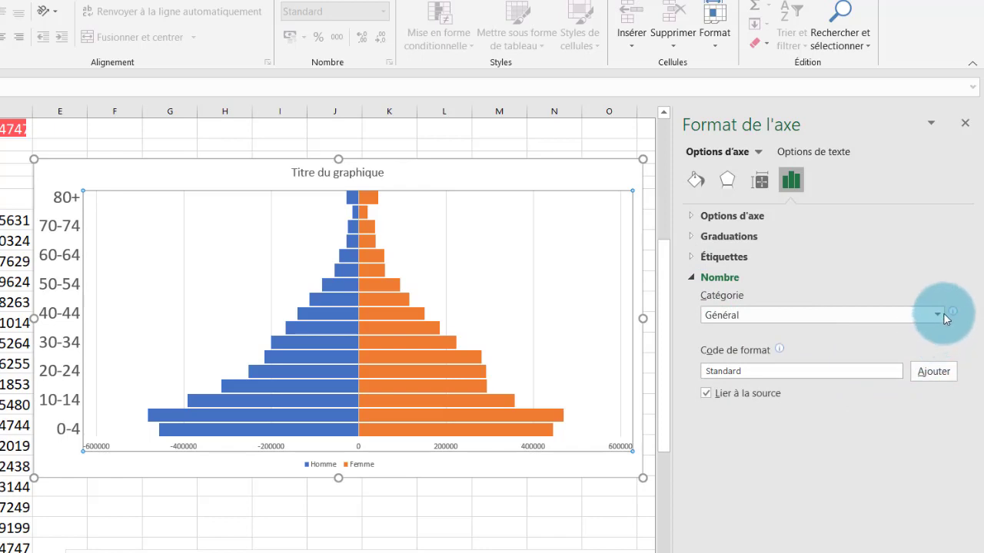
click(943, 313)
click(757, 505)
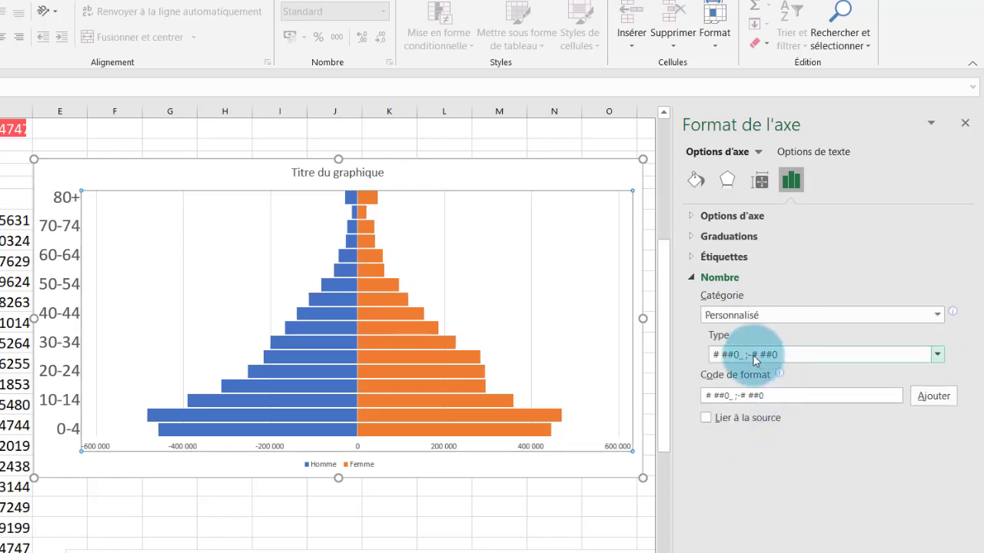
click(744, 396)
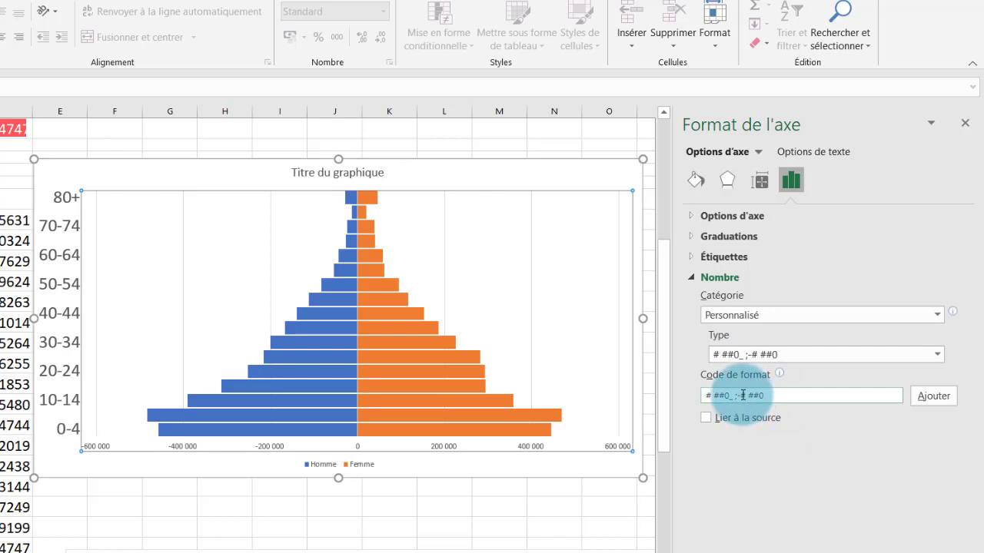
key(BackSpace)
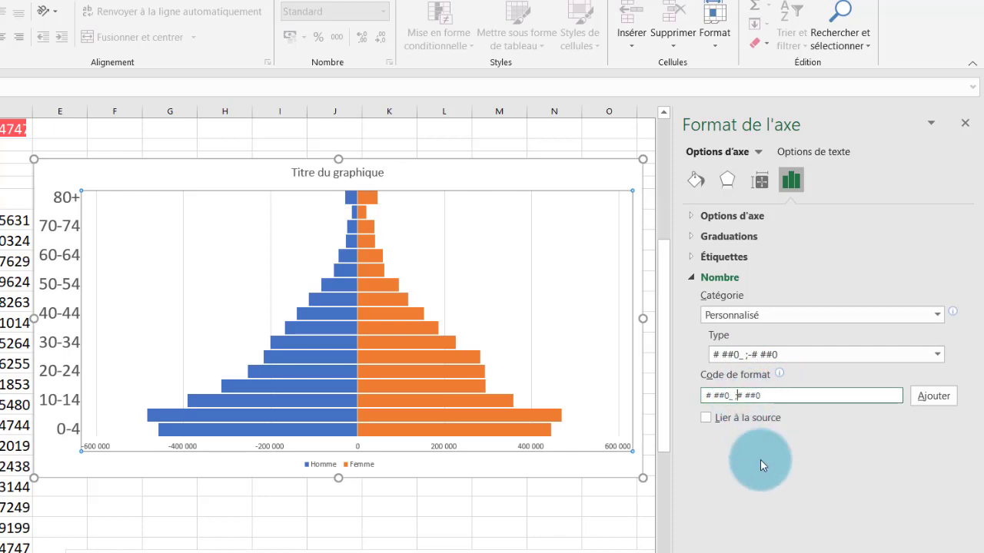
click(934, 396)
click(487, 501)
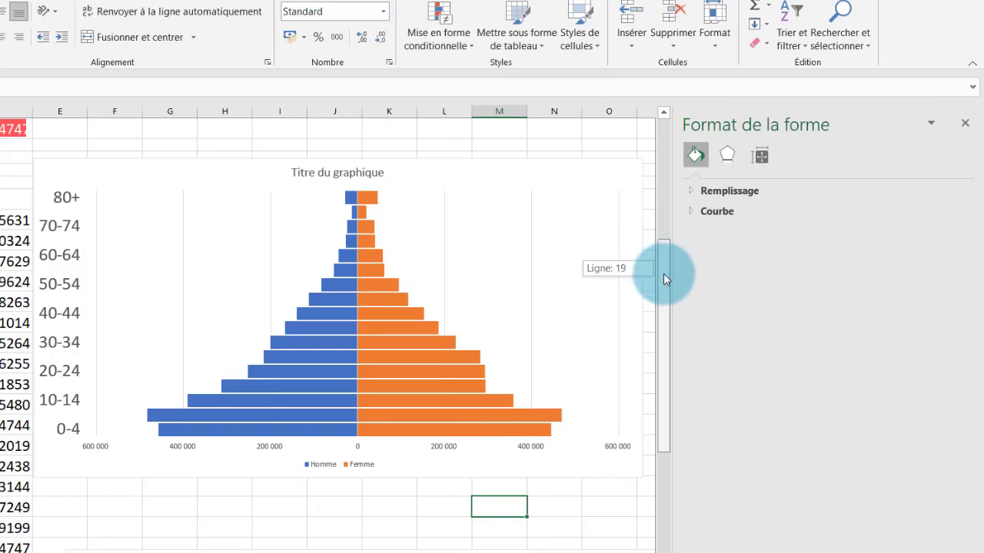
Step: Move the first pyramid chart left and place the copy beside it, slightly overlapping
mouse_move(736, 261)
mouse_down()
mouse_move(644, 523)
mouse_move(646, 550)
mouse_up()
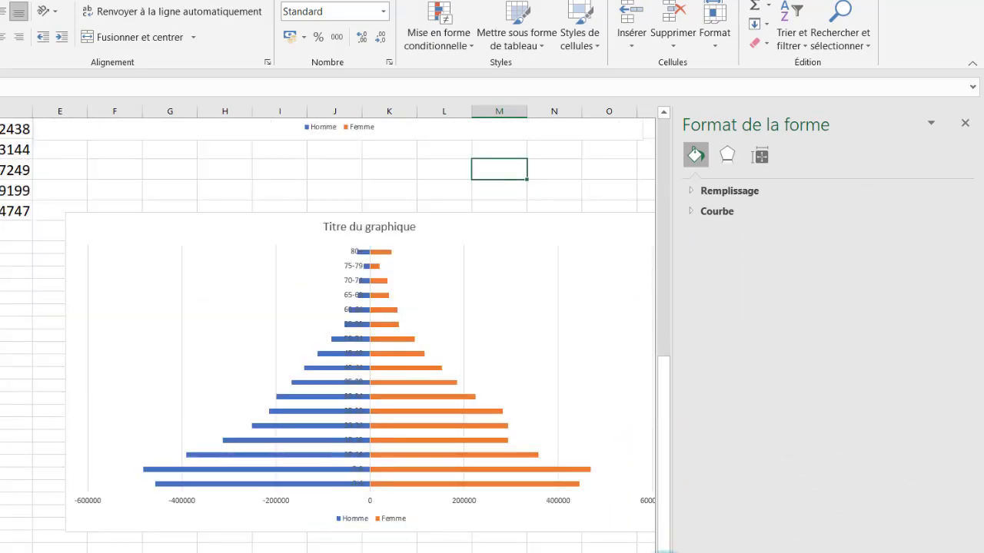
scroll(654, 538, down, 2)
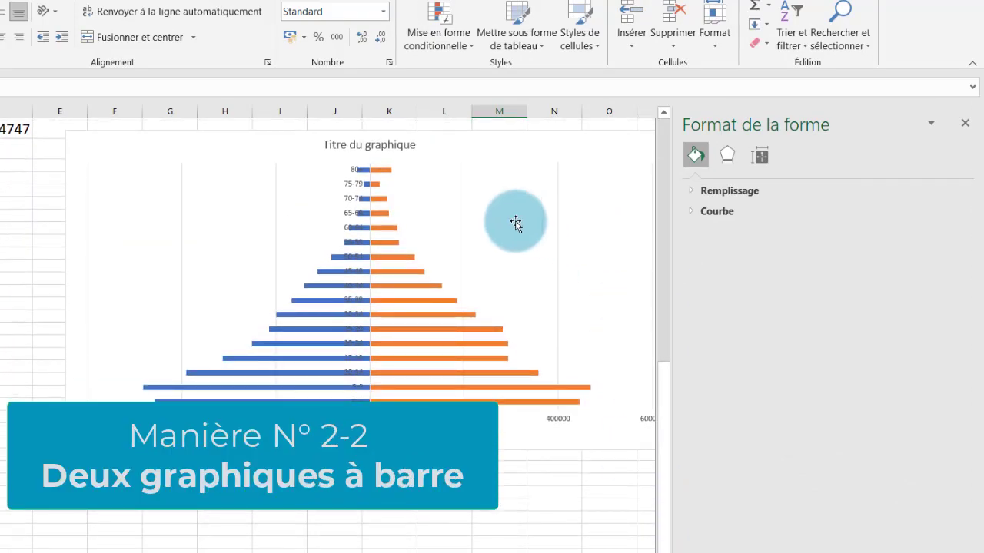
mouse_move(515, 223)
mouse_down()
mouse_move(553, 155)
mouse_move(371, 216)
mouse_up()
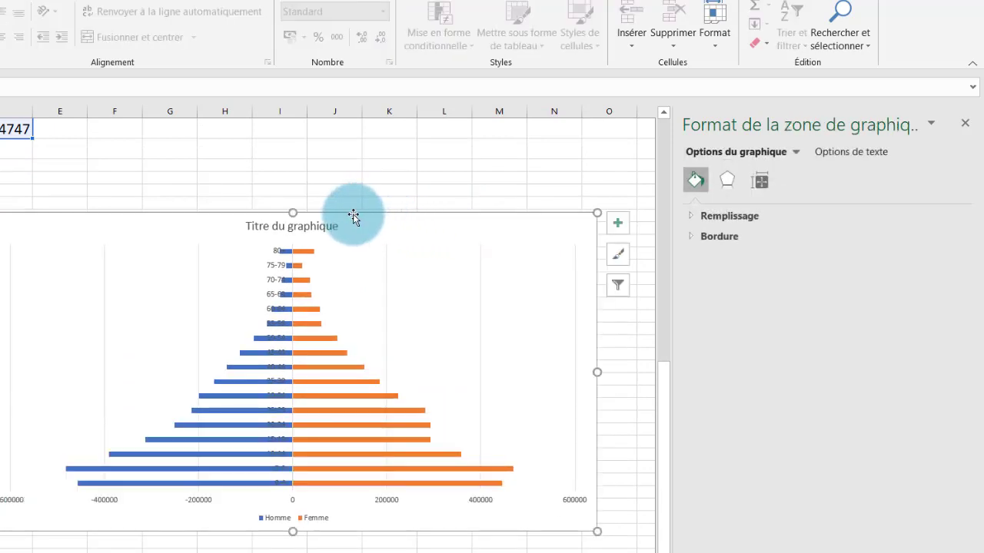
drag(352, 213, 34, 217)
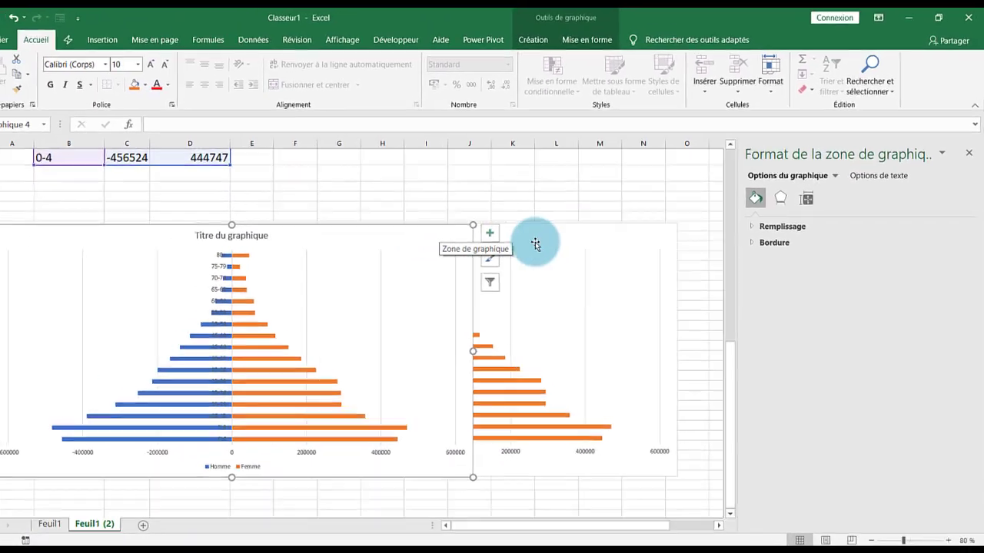
click(589, 228)
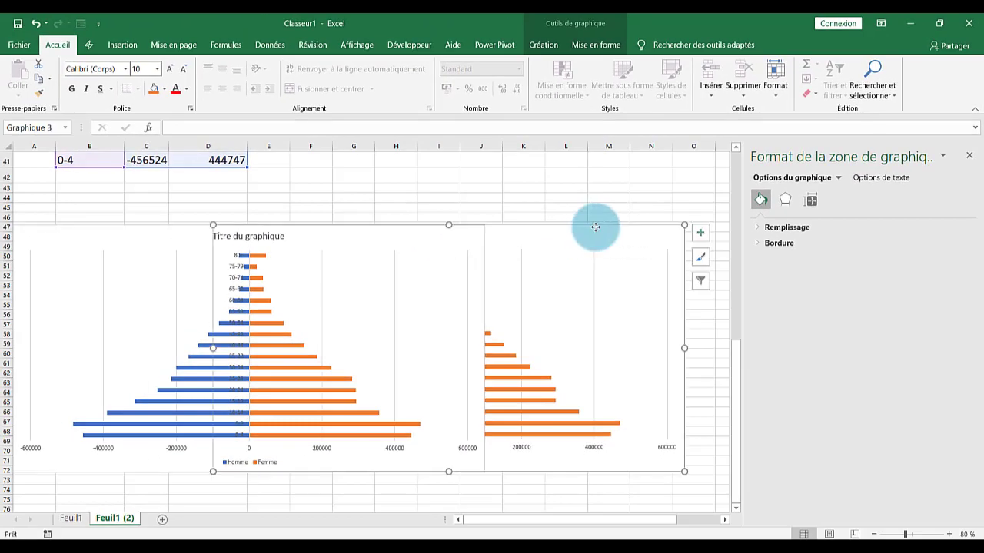
drag(595, 226, 672, 224)
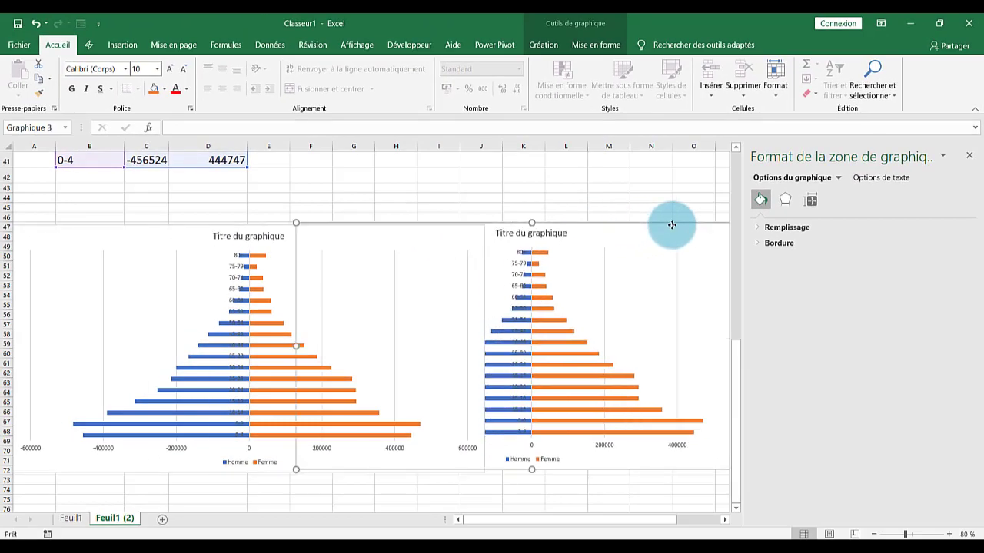
drag(646, 224, 607, 225)
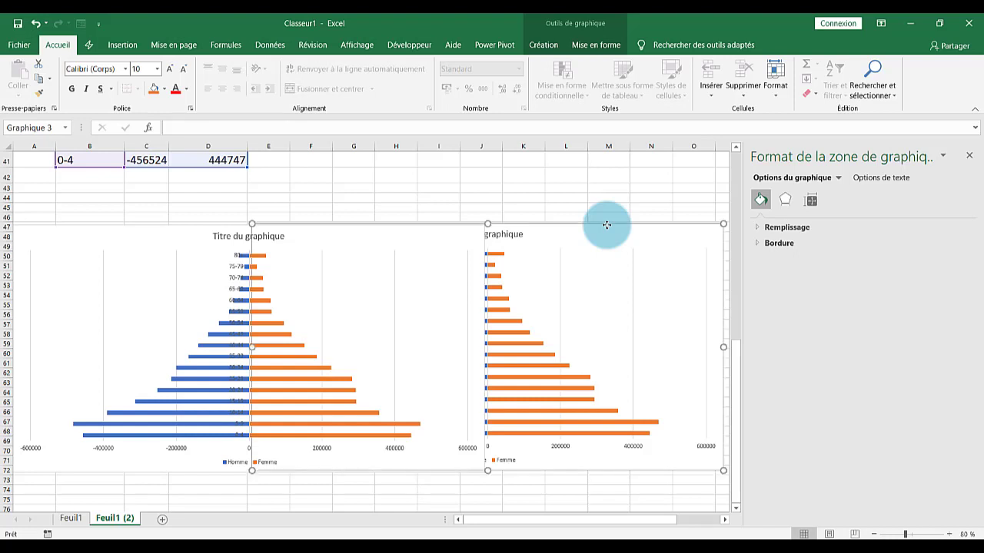
click(299, 373)
Step: Delete the Femme series from the left chart
click(291, 372)
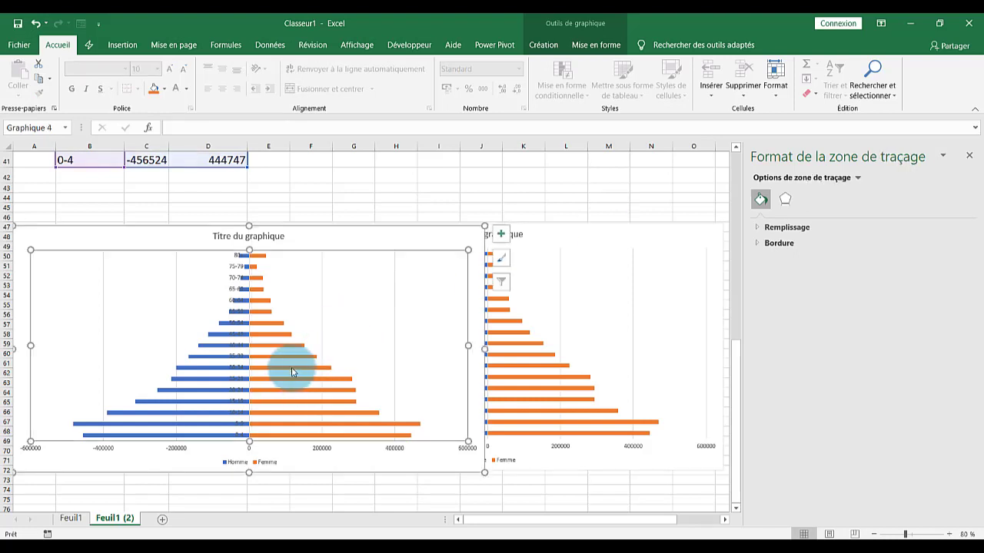
click(288, 356)
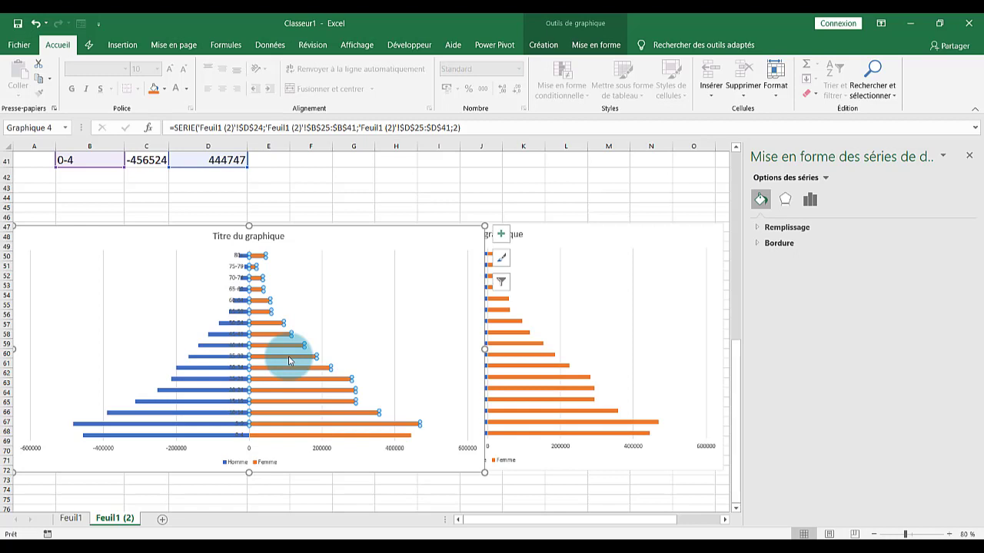
key(Delete)
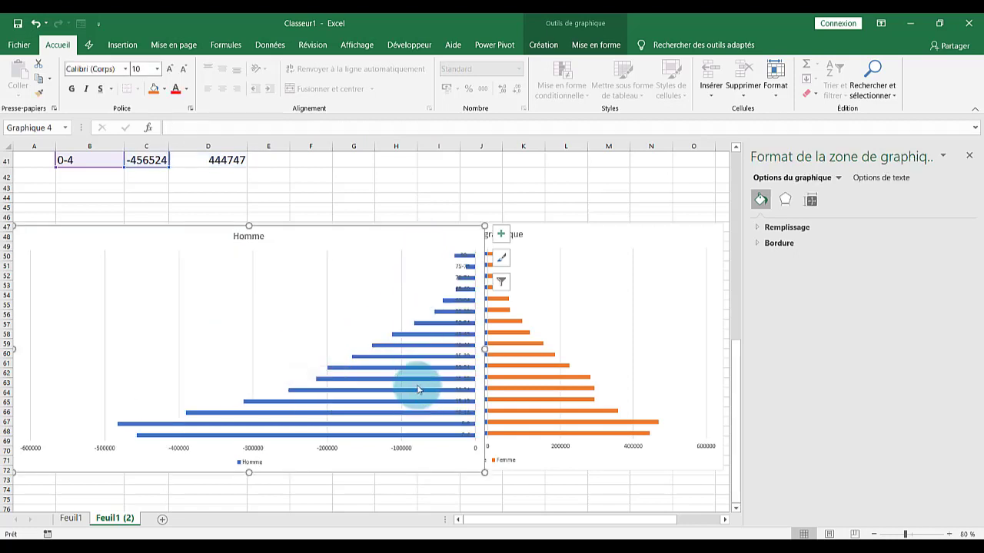
Step: Delete the Homme series from the right chart
click(594, 271)
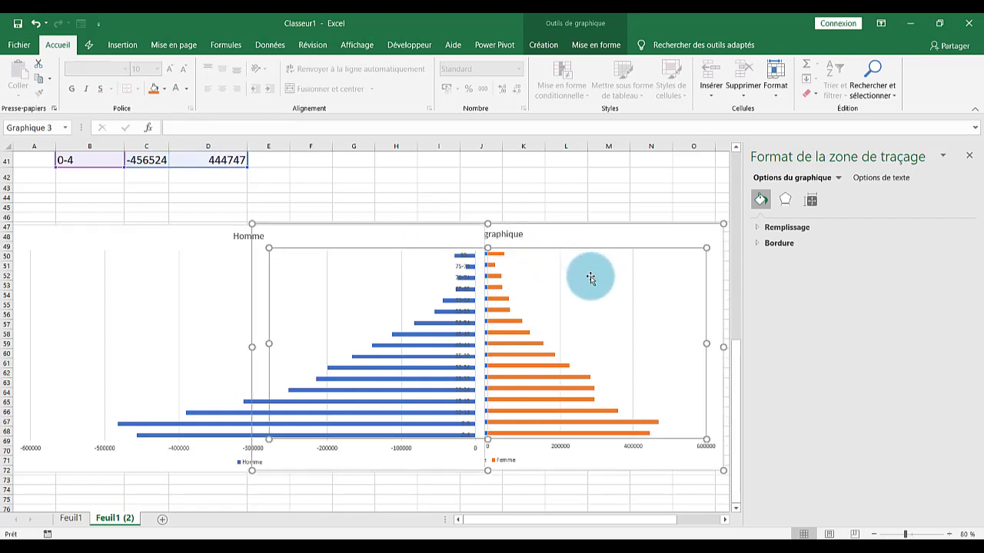
click(549, 325)
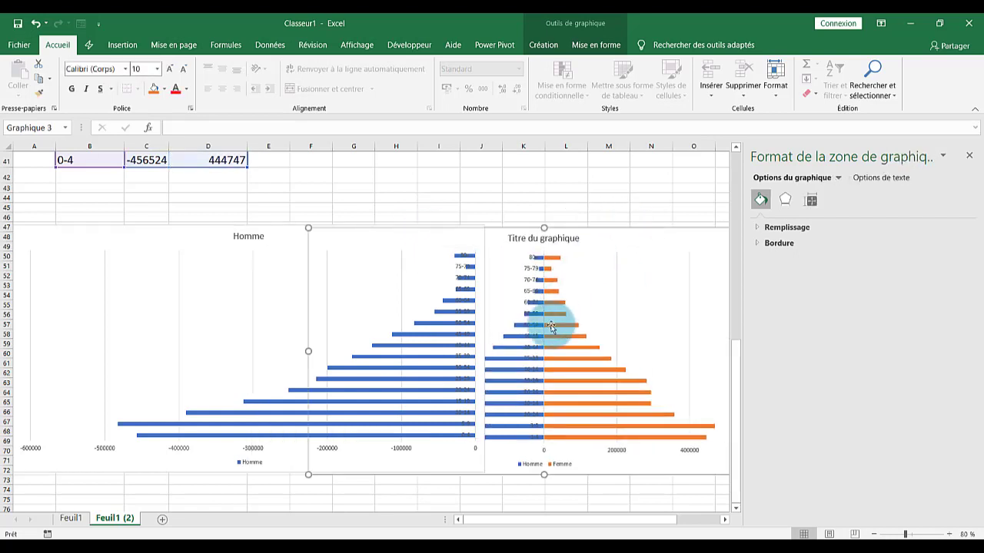
click(524, 343)
click(506, 353)
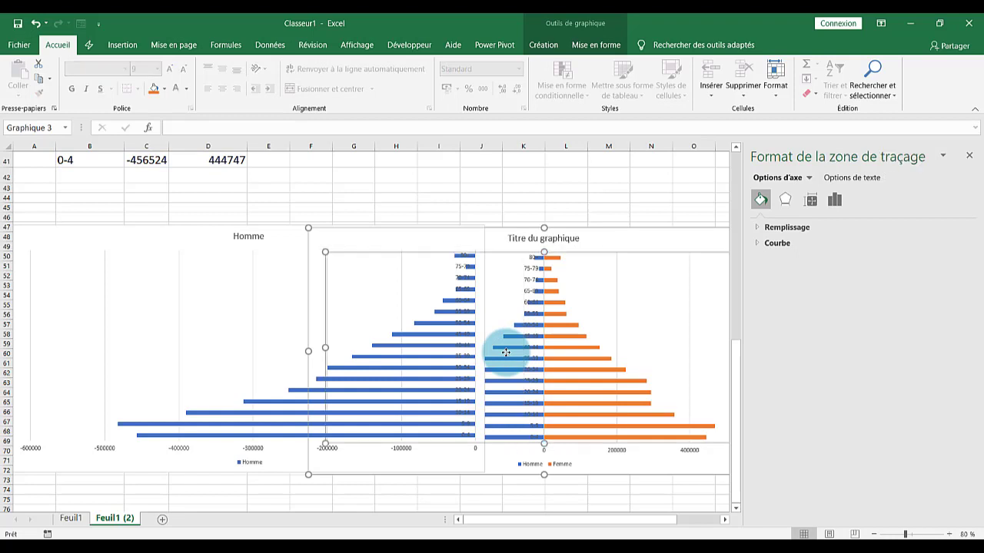
click(506, 352)
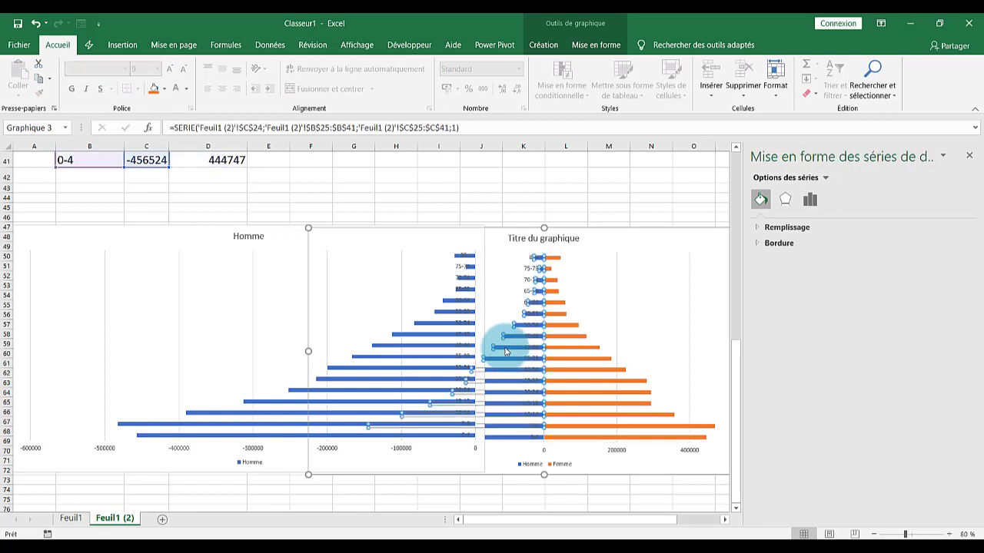
key(Delete)
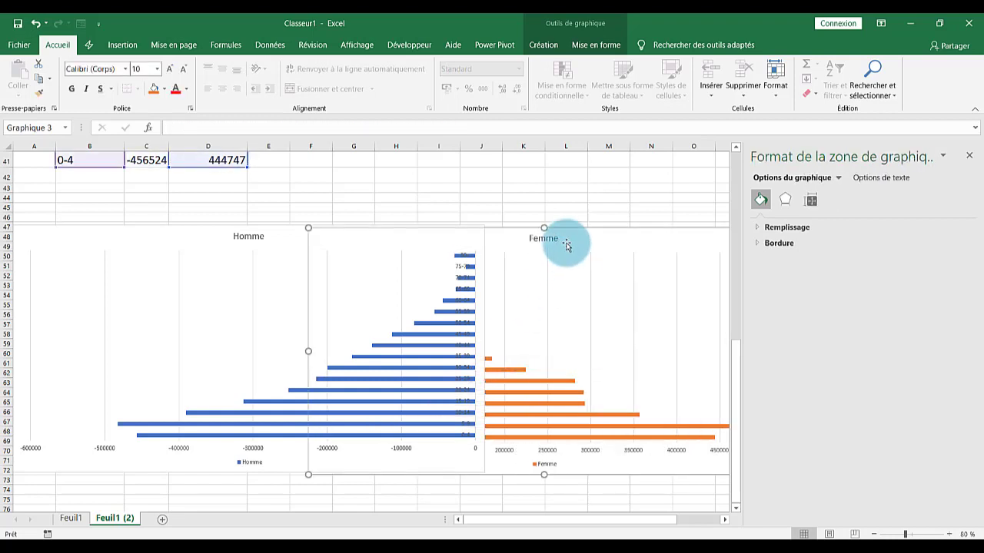
Step: Shift the Femme chart right and give the Homme value axis a custom format without minus signs
drag(566, 236, 684, 230)
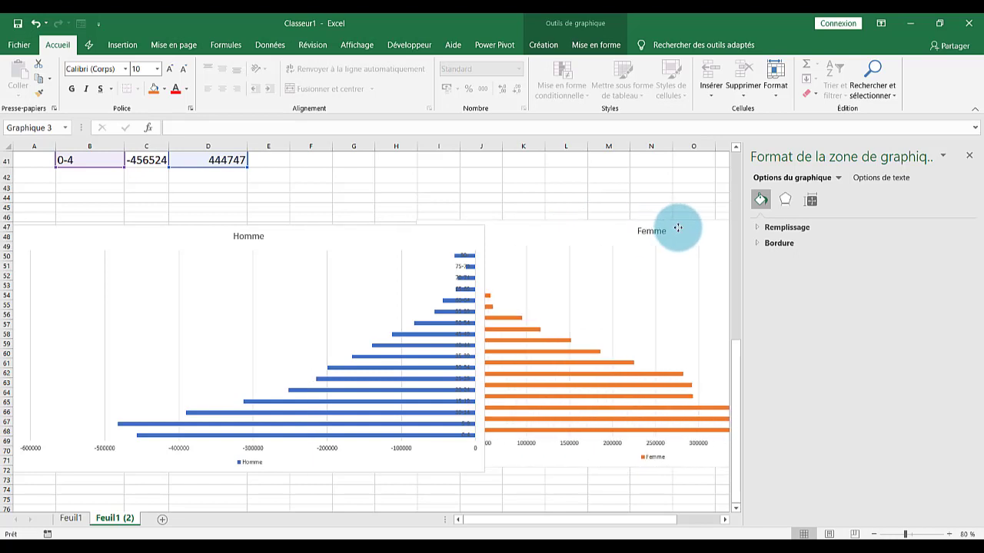
drag(641, 223, 698, 228)
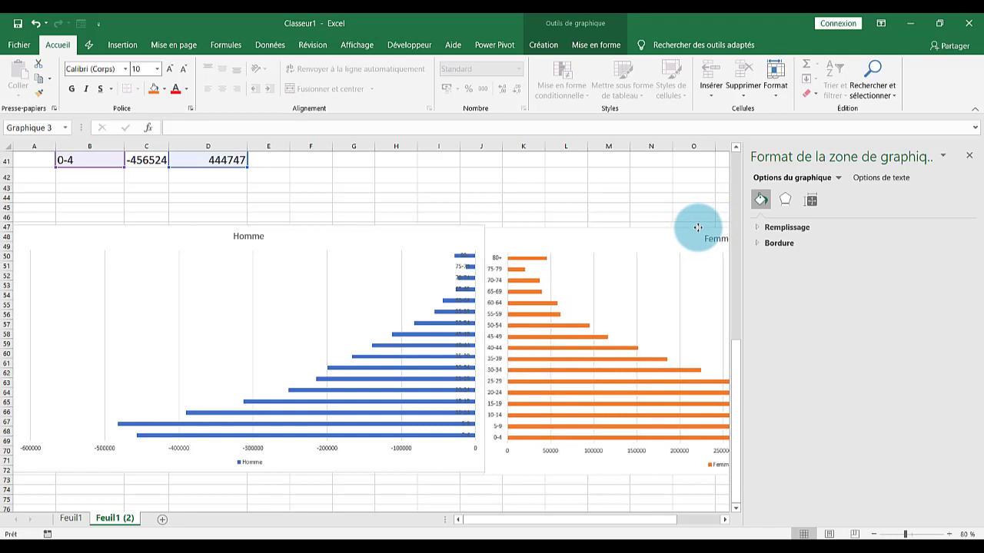
click(399, 449)
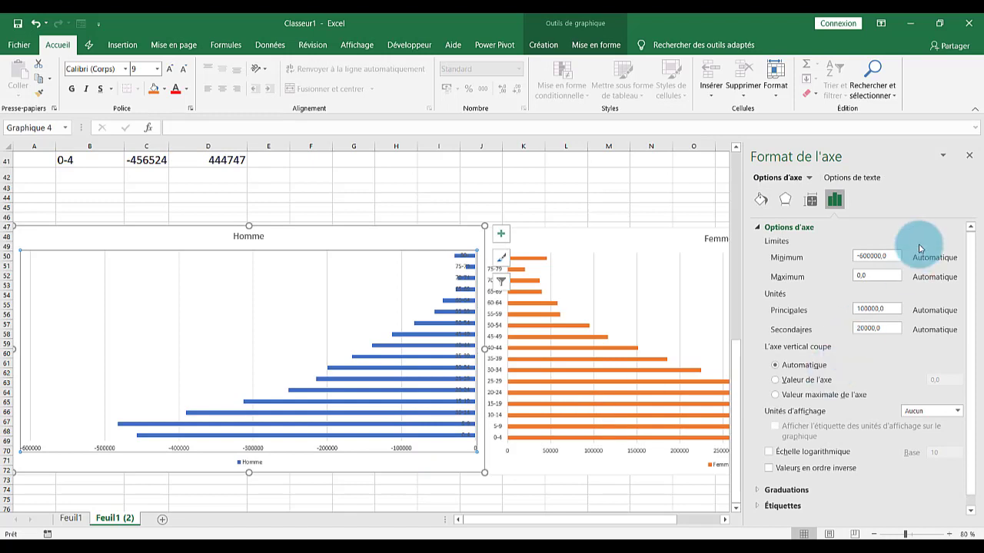
scroll(972, 275, down, 1)
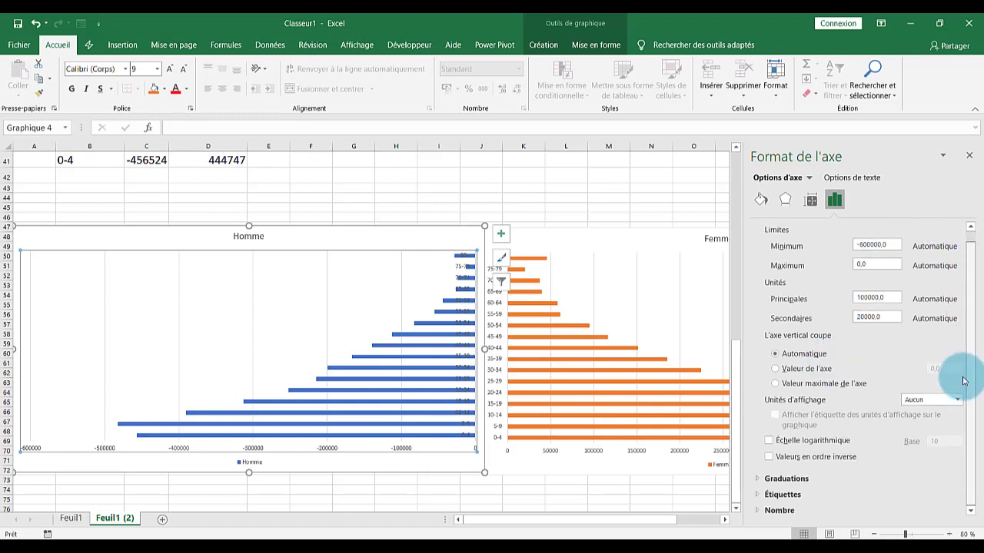
click(758, 496)
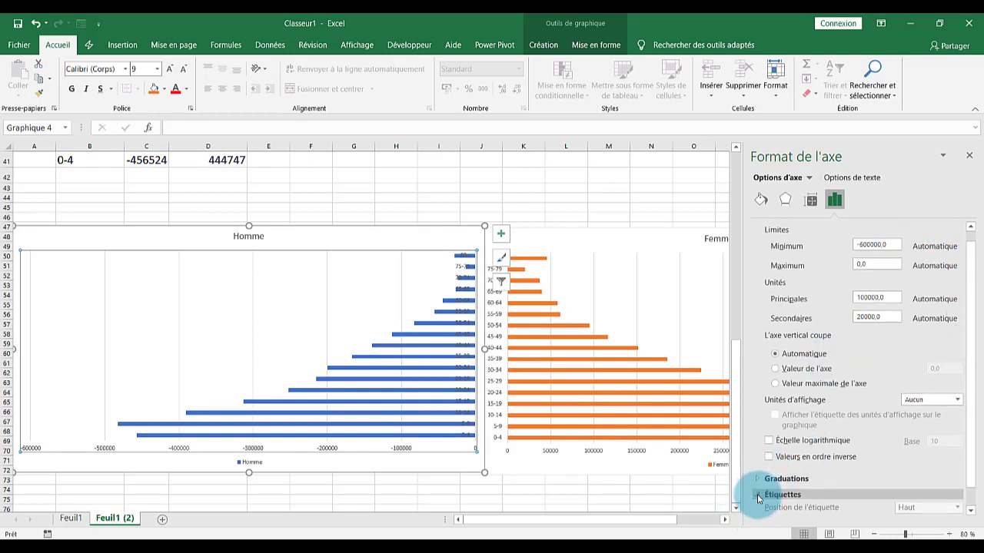
click(759, 510)
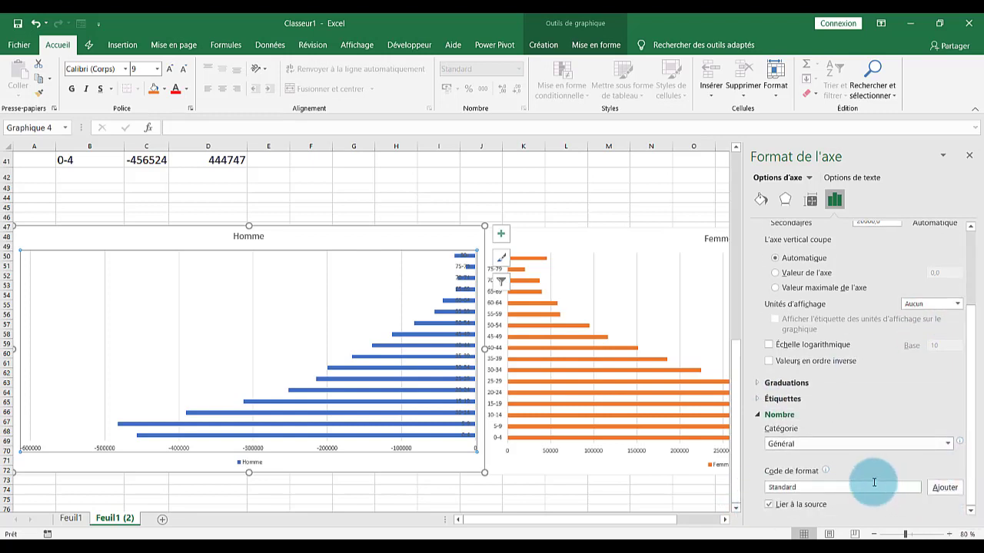
click(948, 443)
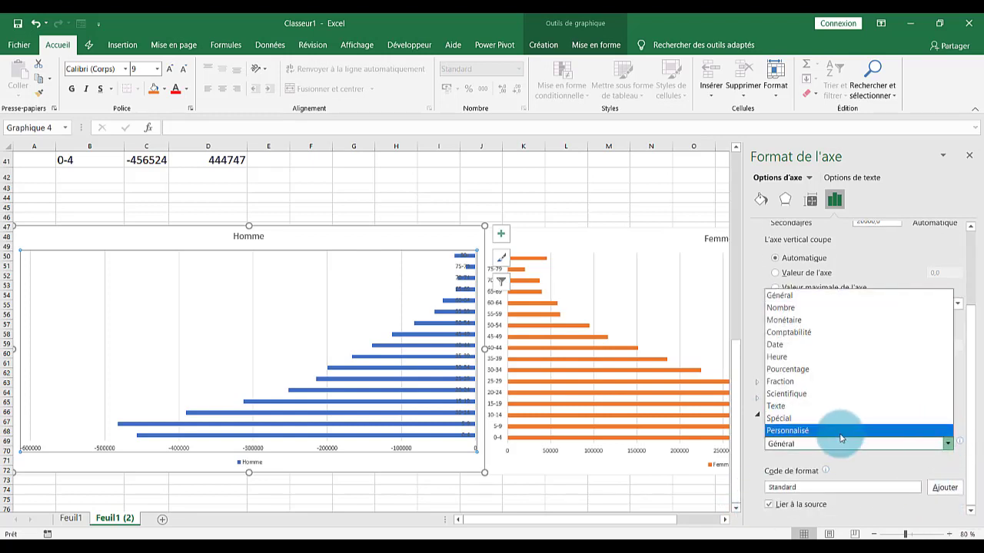
click(841, 437)
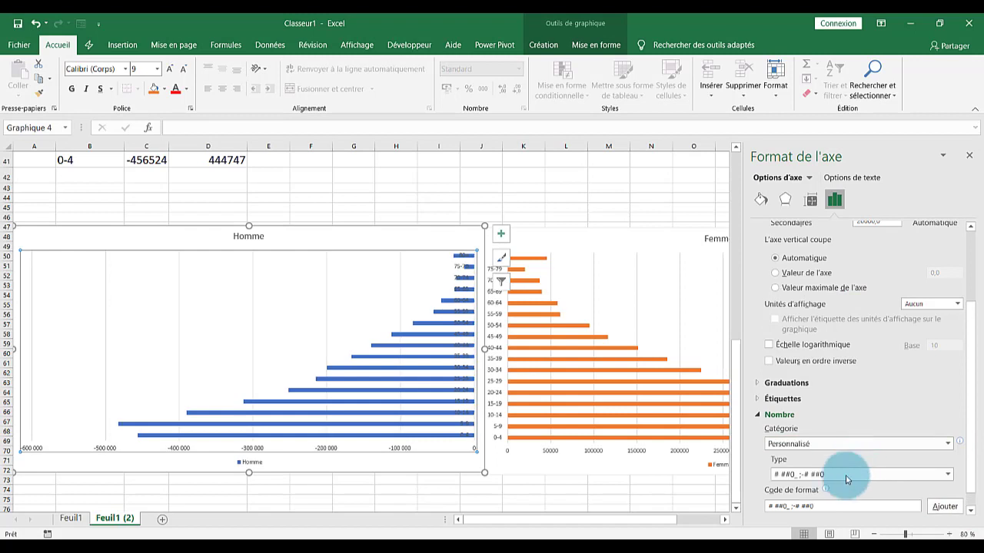
click(804, 476)
click(805, 478)
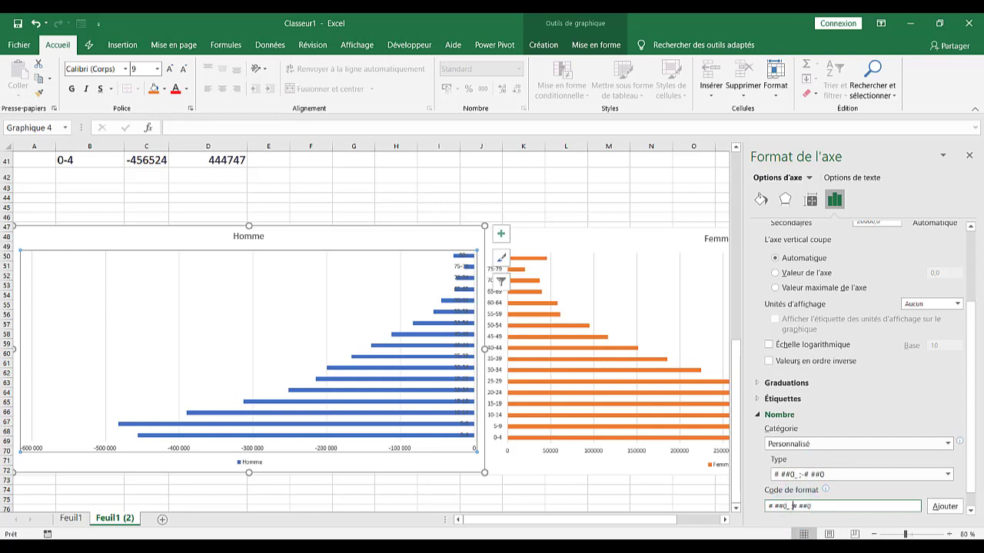
click(952, 507)
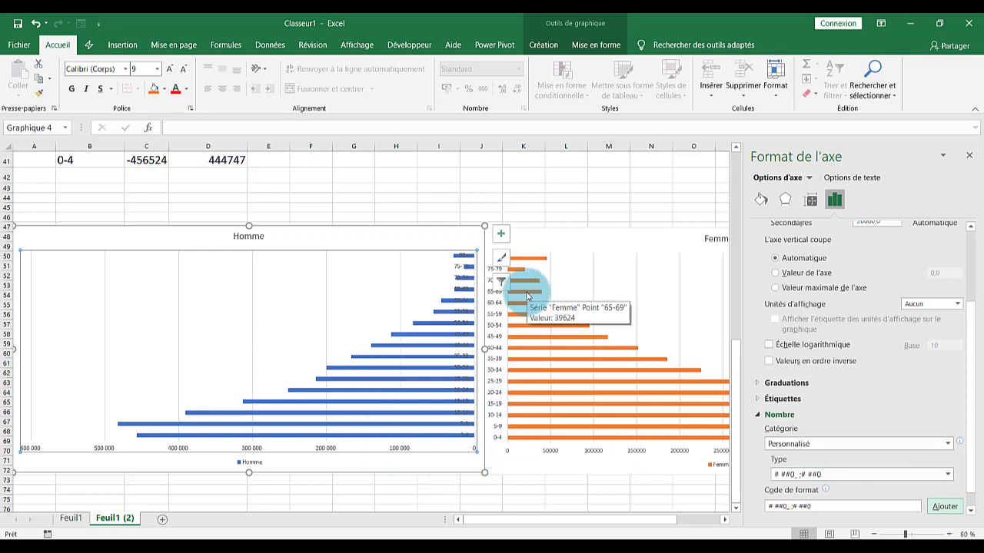
click(527, 296)
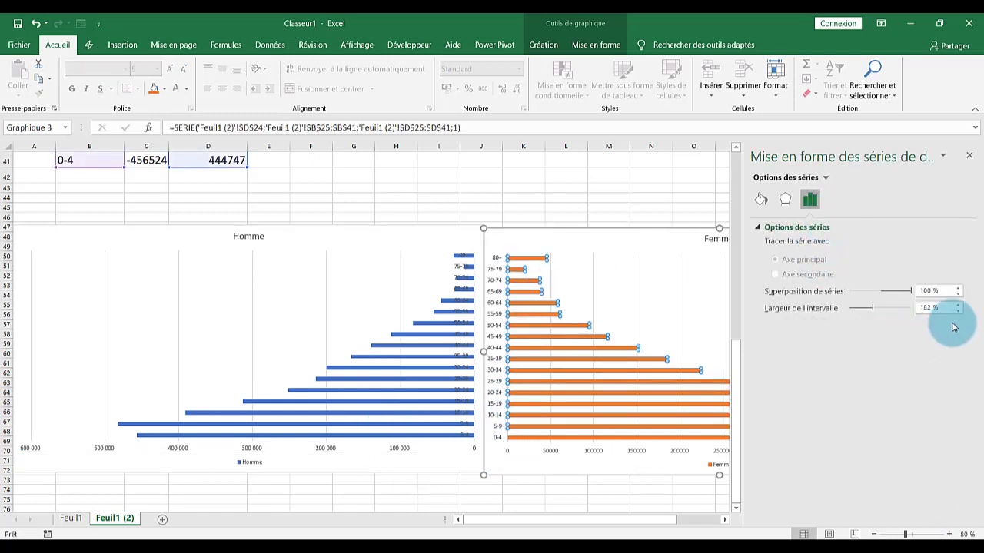
Step: Set the gap width of both the Femme and Homme bars to 50 %
double_click(928, 308)
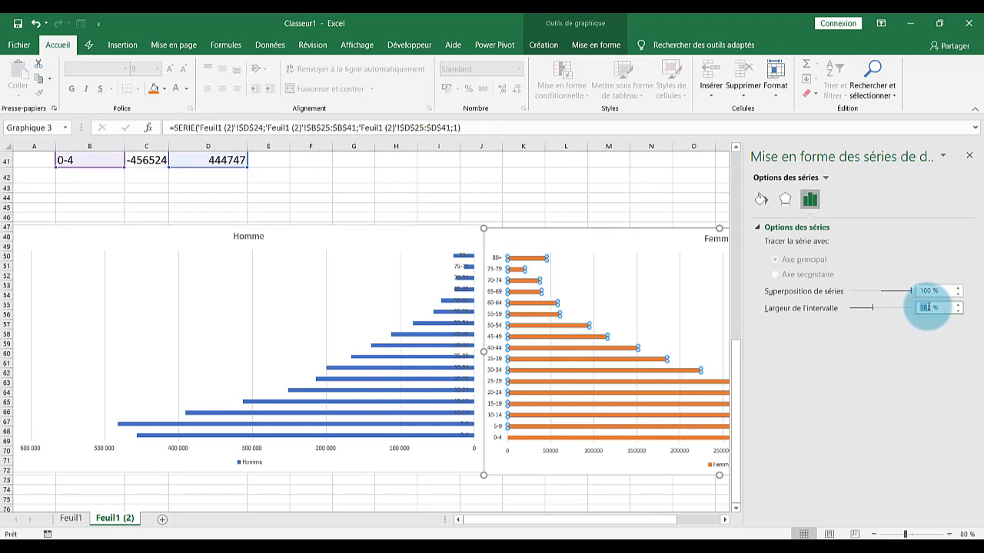
drag(929, 307, 906, 307)
text(50)
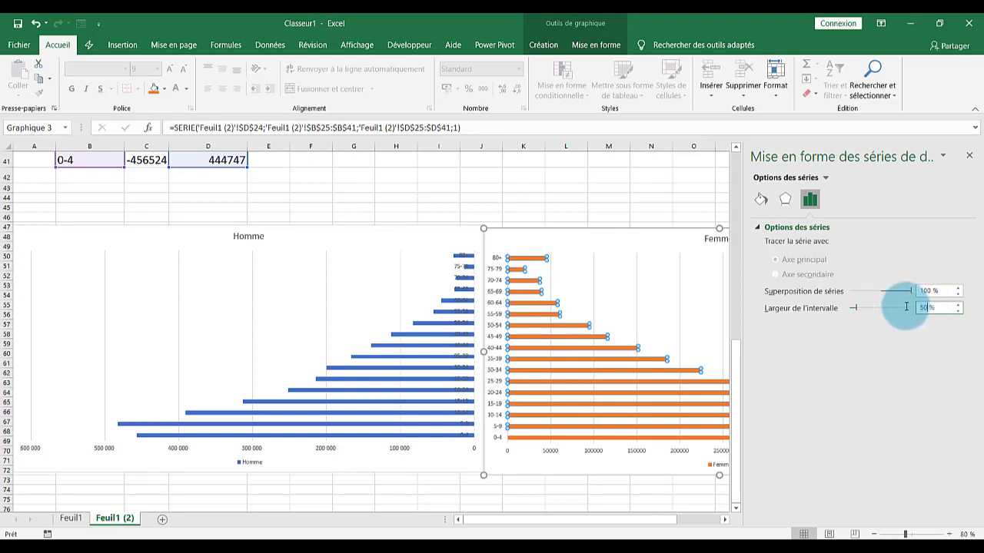
key(Return)
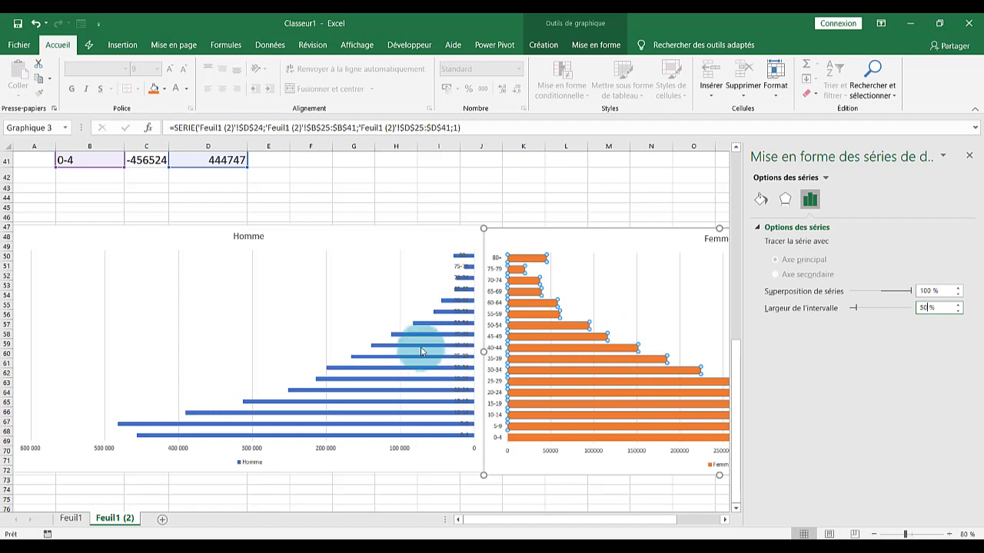
click(421, 351)
double_click(930, 308)
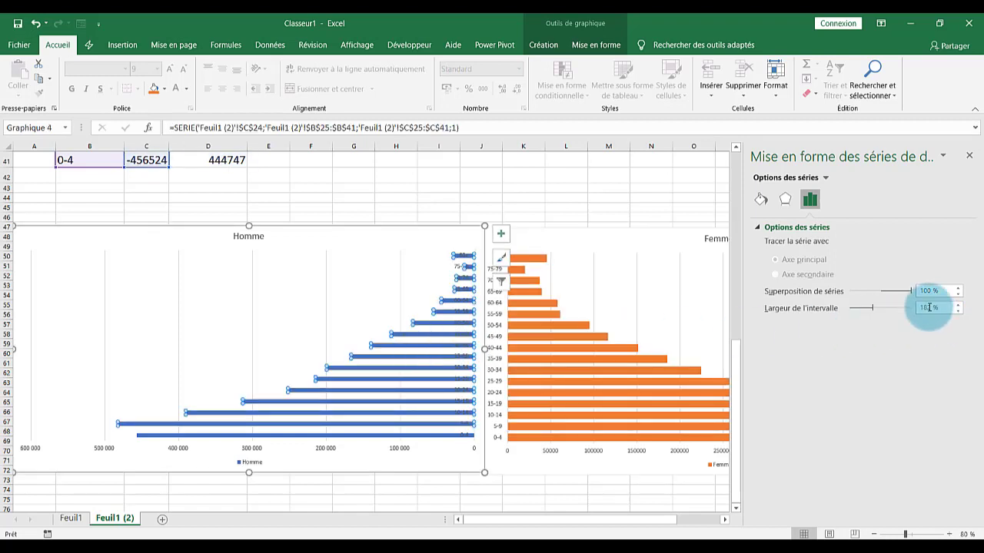
drag(932, 308, 893, 308)
text(5)
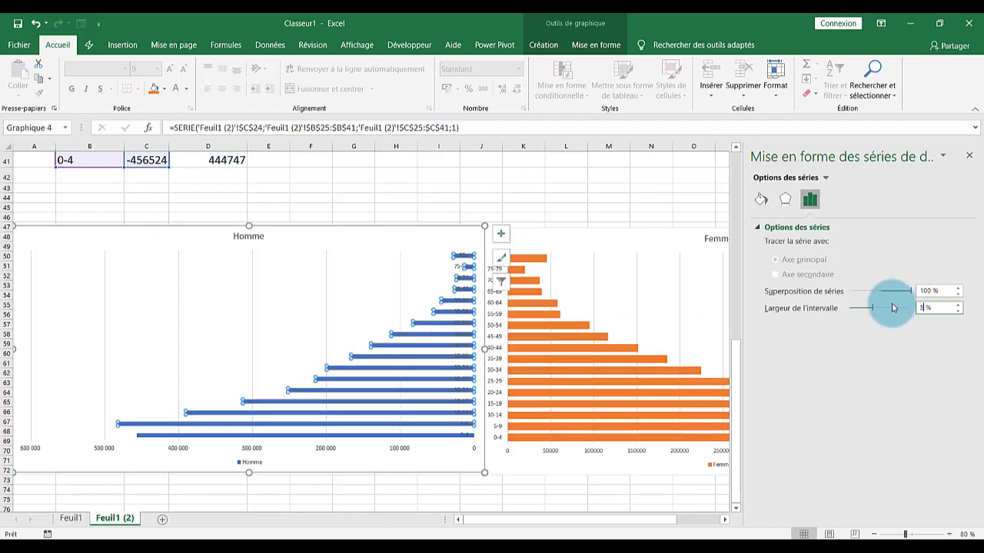
text(0)
key(Return)
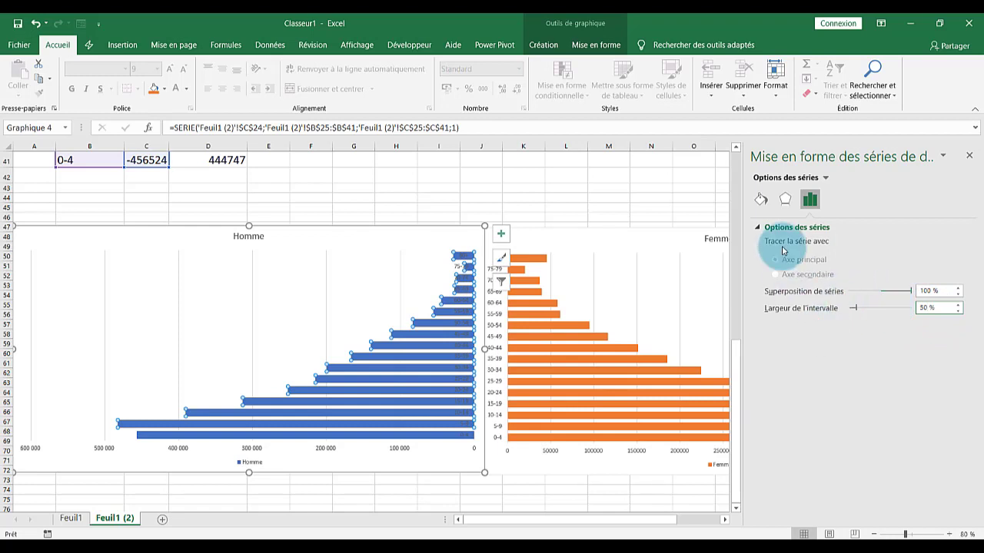
Step: Uncheck Vertical principal under Axes to hide the Homme chart's age axis
click(461, 266)
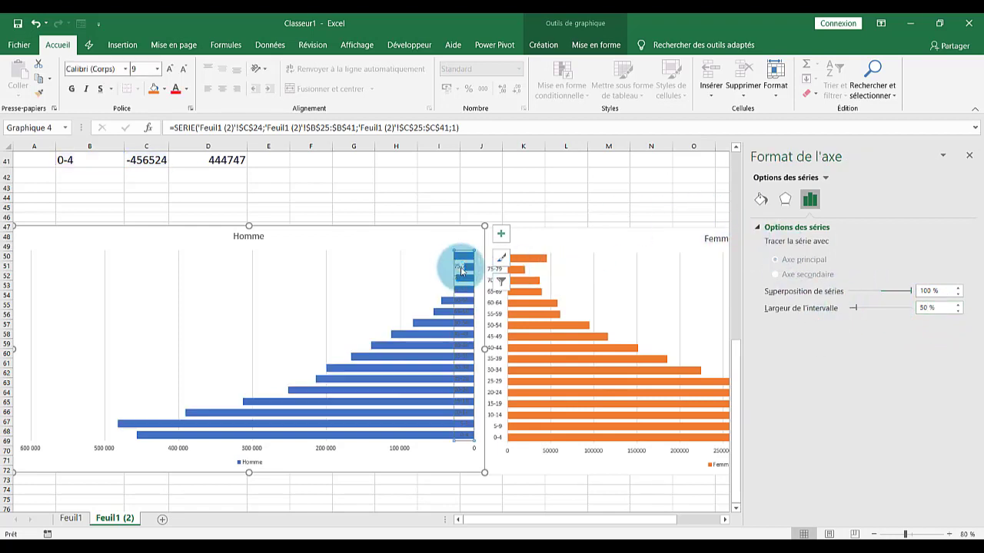
click(489, 352)
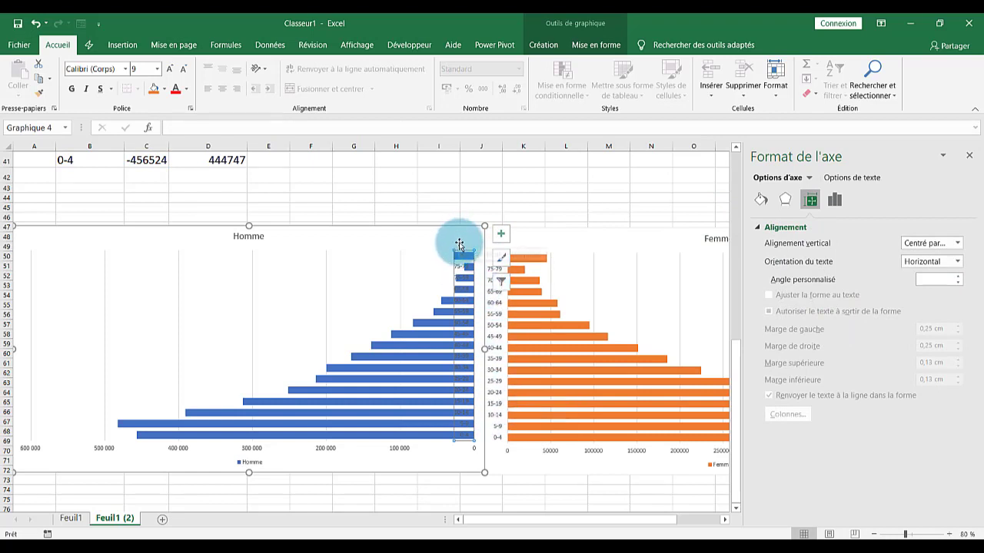
click(501, 234)
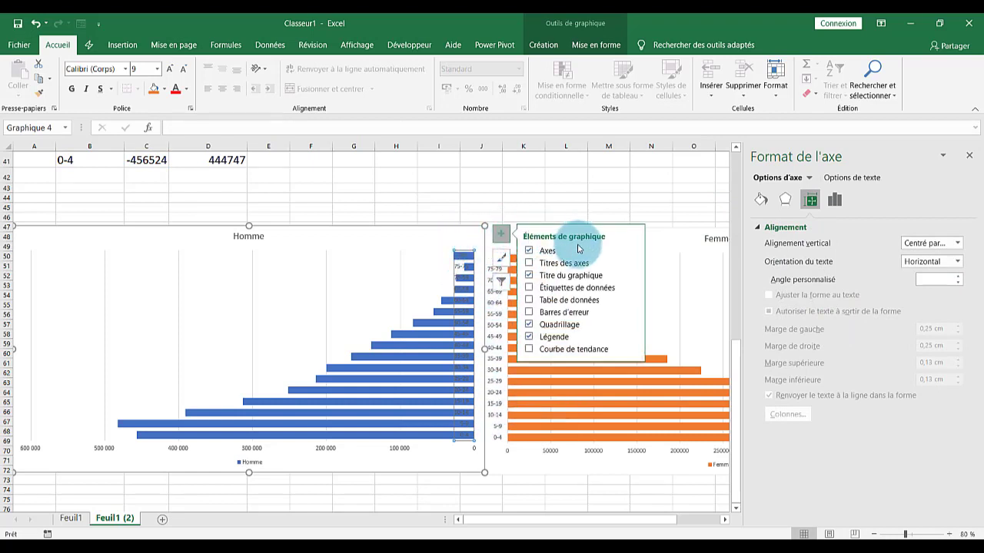
click(631, 251)
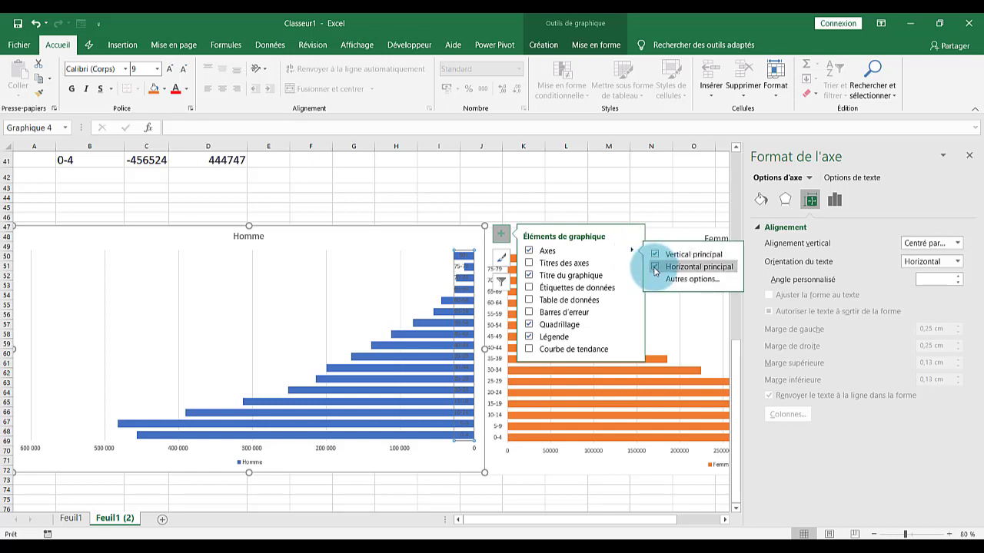
click(655, 268)
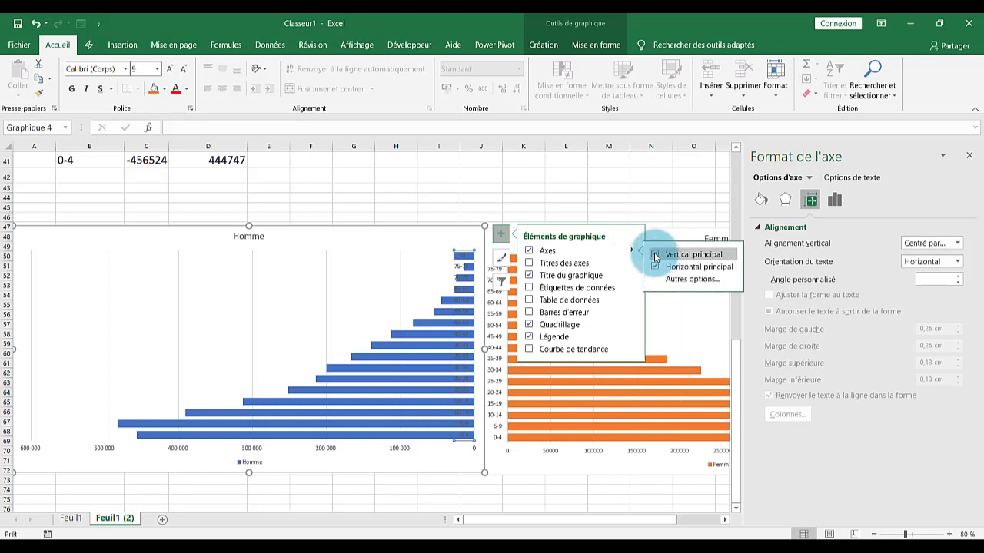
click(654, 254)
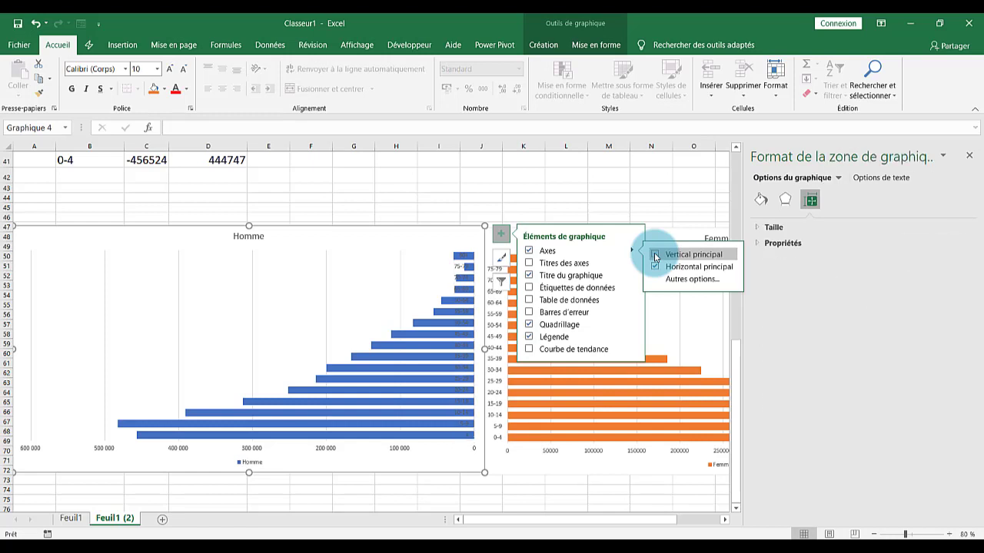
click(500, 233)
click(480, 209)
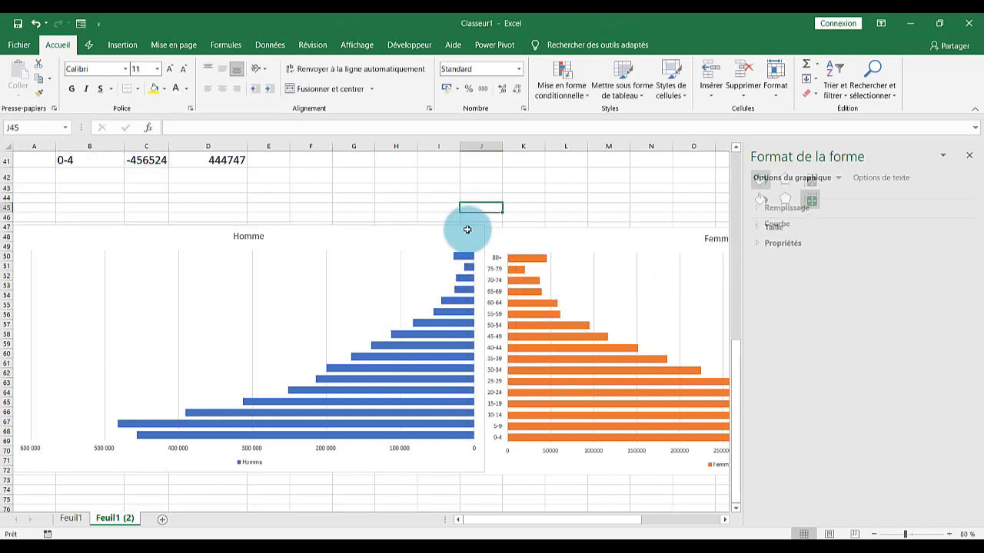
click(500, 237)
Step: Align the Femme chart with Homme, and remove the Homme chart's fill and outline
click(548, 236)
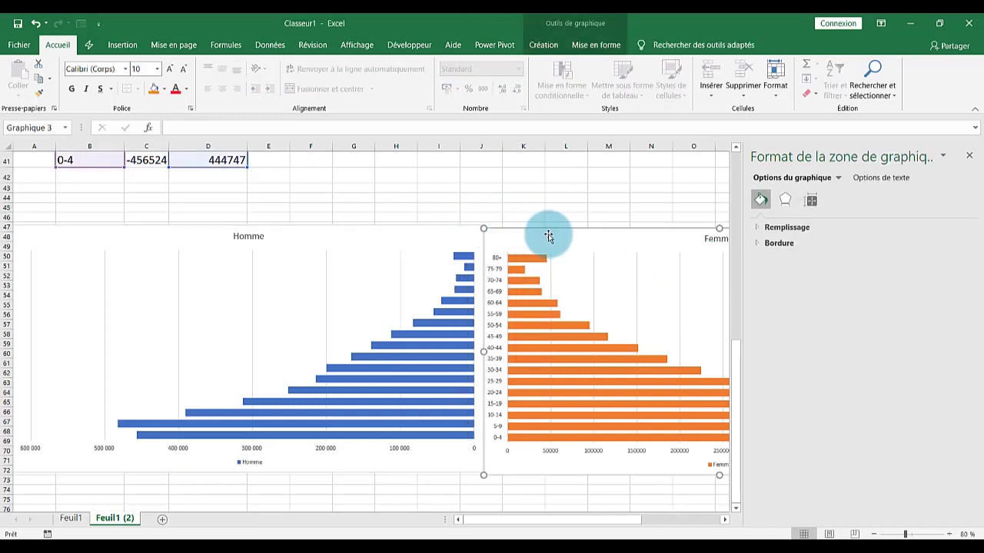
drag(548, 232, 548, 230)
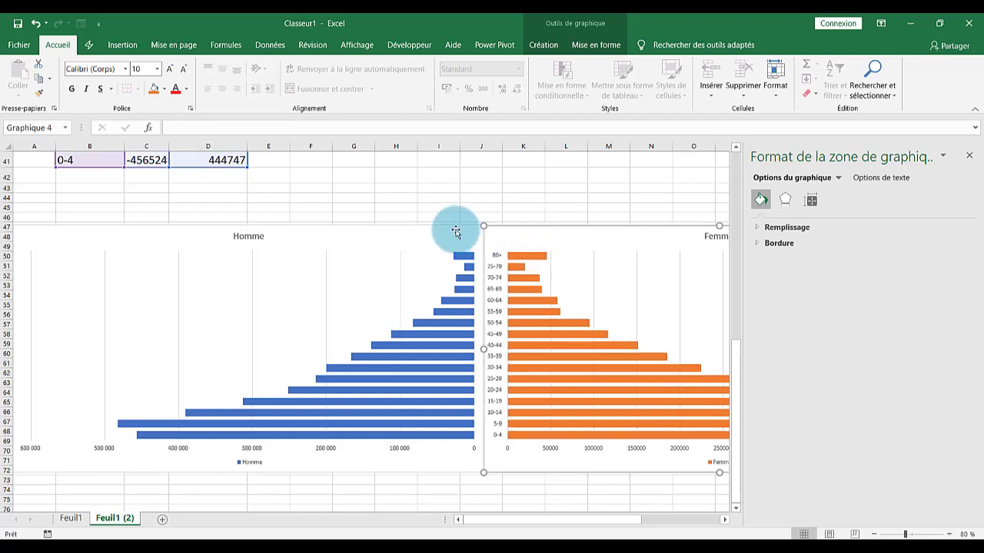
click(456, 230)
click(542, 45)
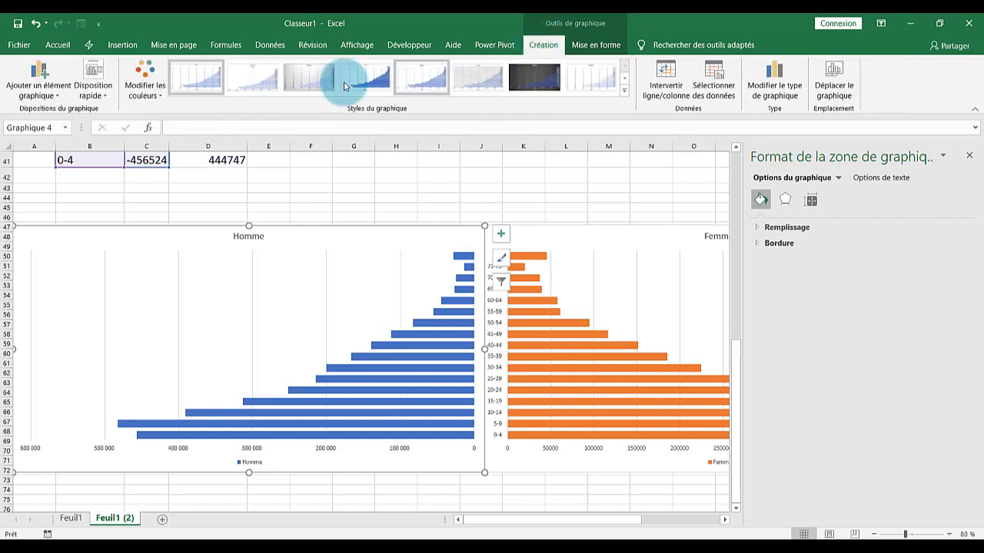
click(596, 45)
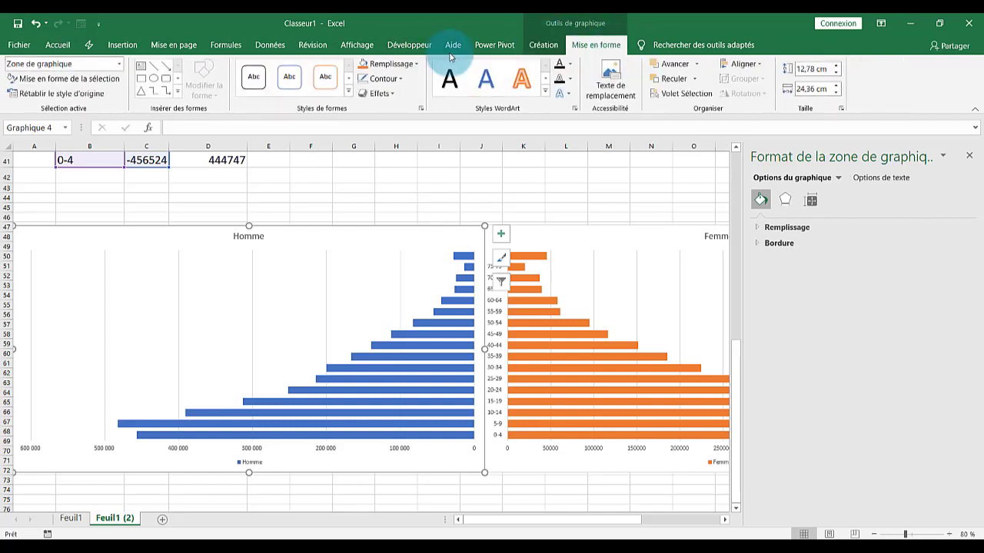
click(417, 65)
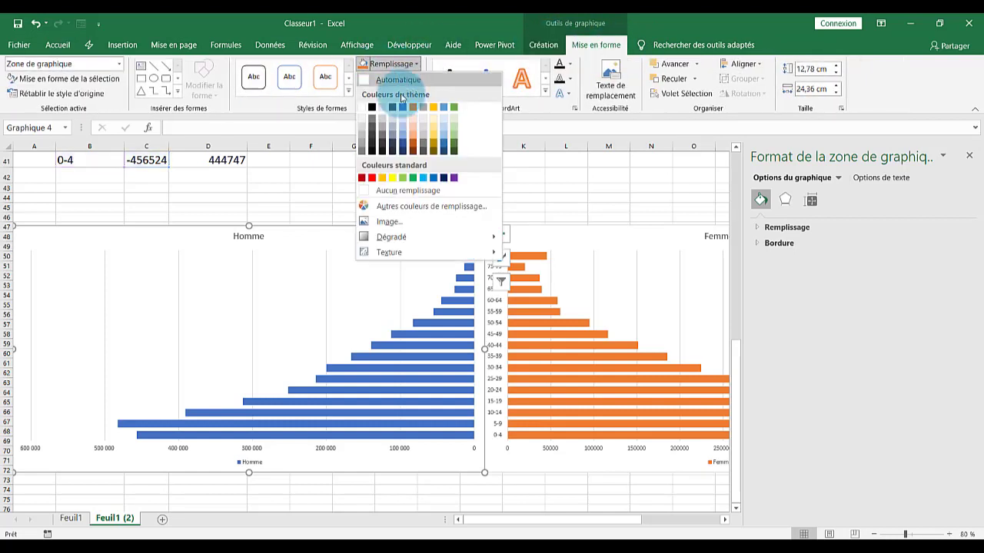
click(413, 193)
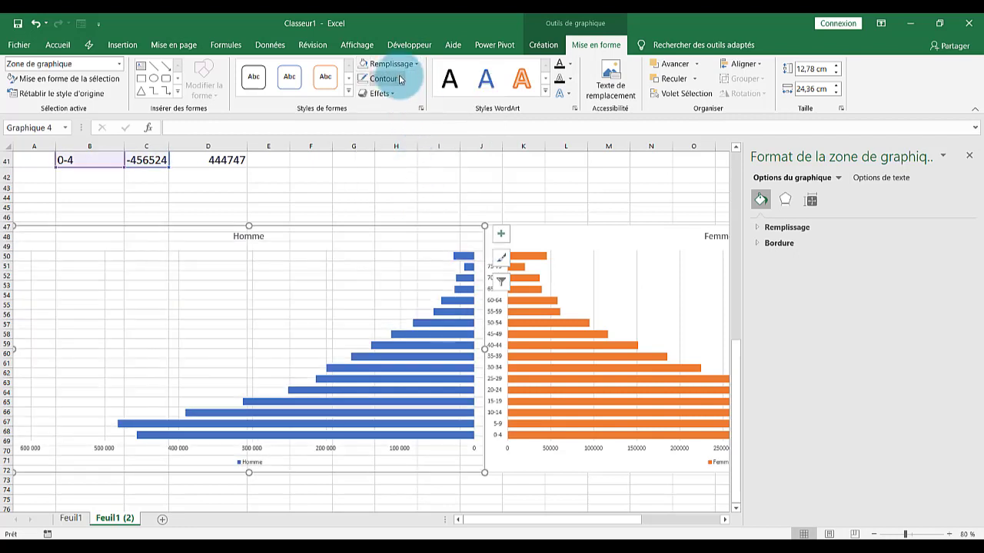
click(399, 78)
click(397, 206)
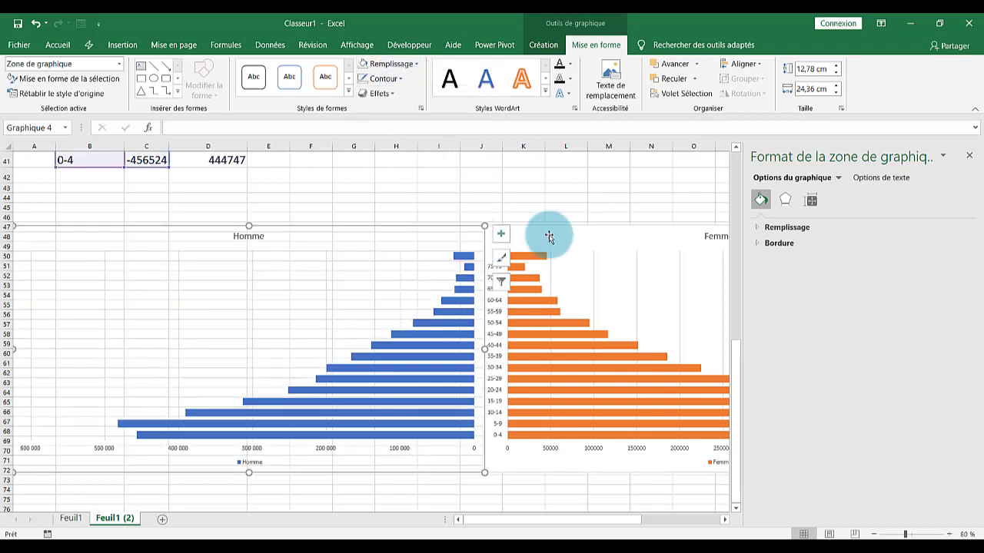
Step: Give the Homme chart a solid white background fill
click(584, 235)
click(446, 228)
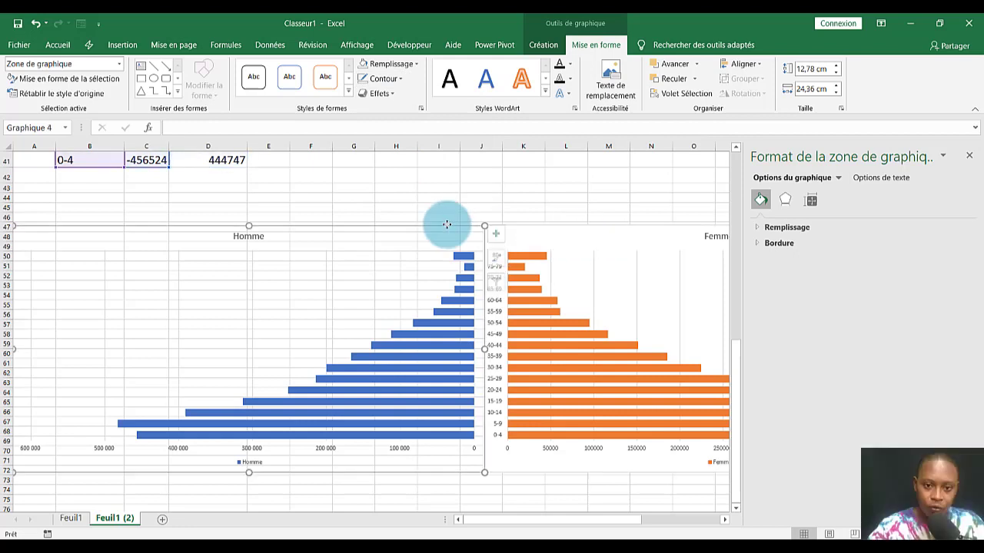
click(392, 64)
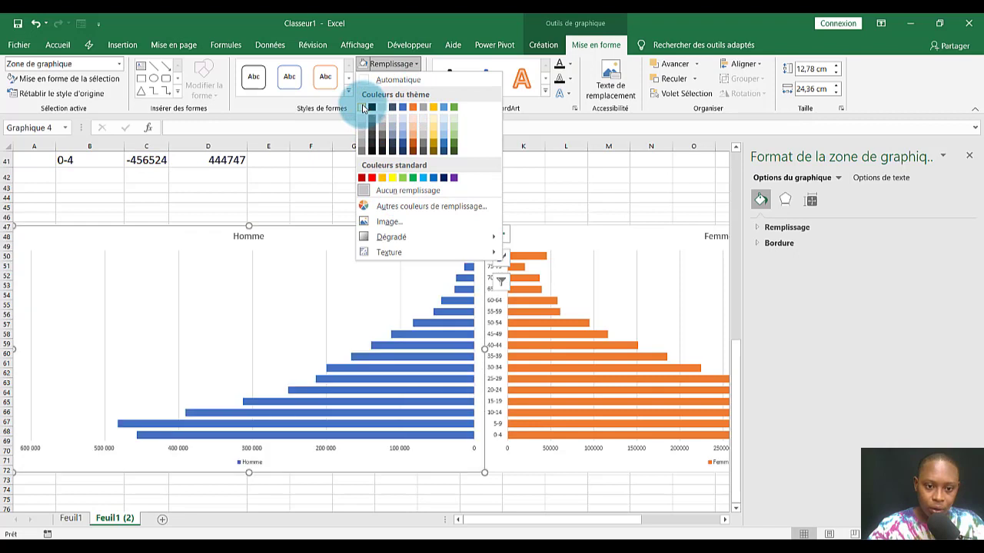
click(363, 107)
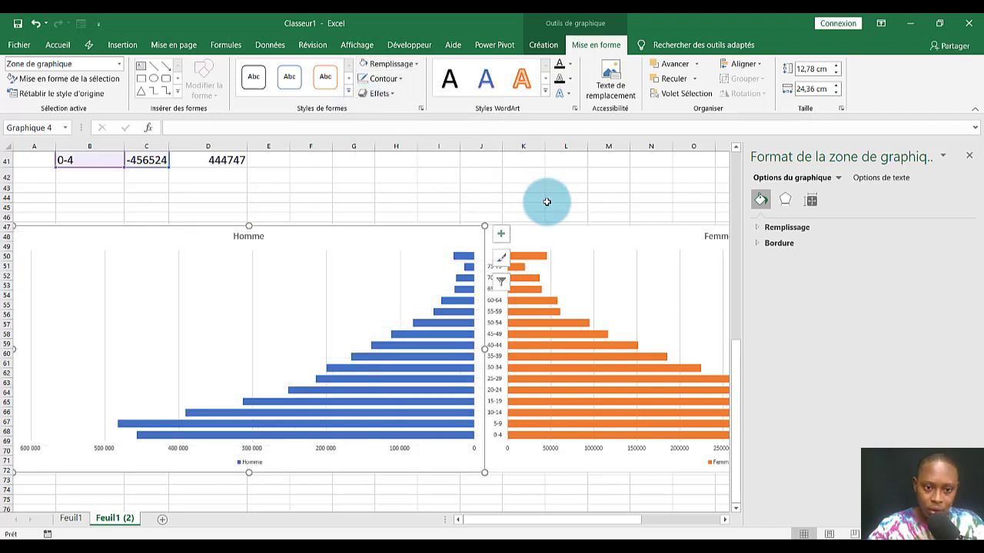
Step: Remove the Femme chart's outline
click(594, 233)
click(385, 78)
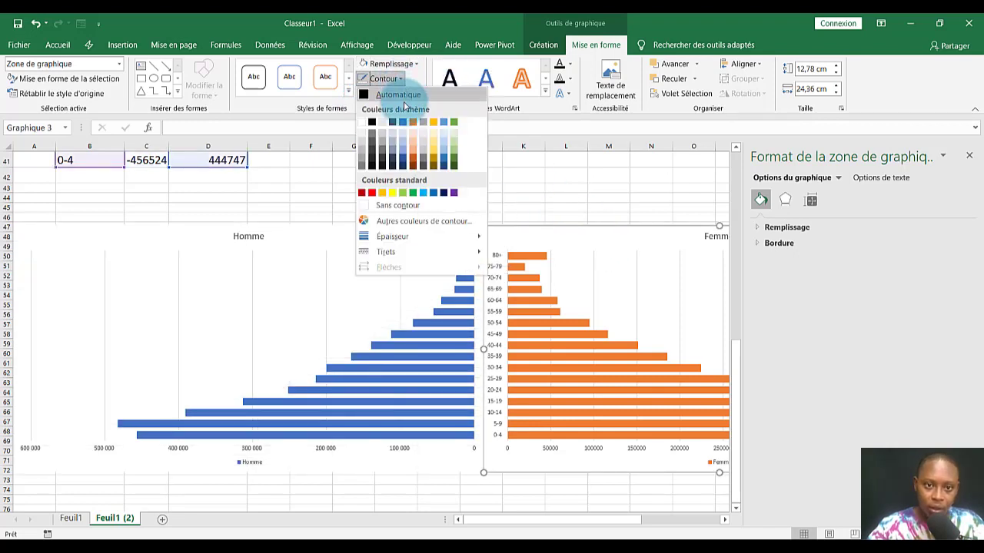
click(394, 206)
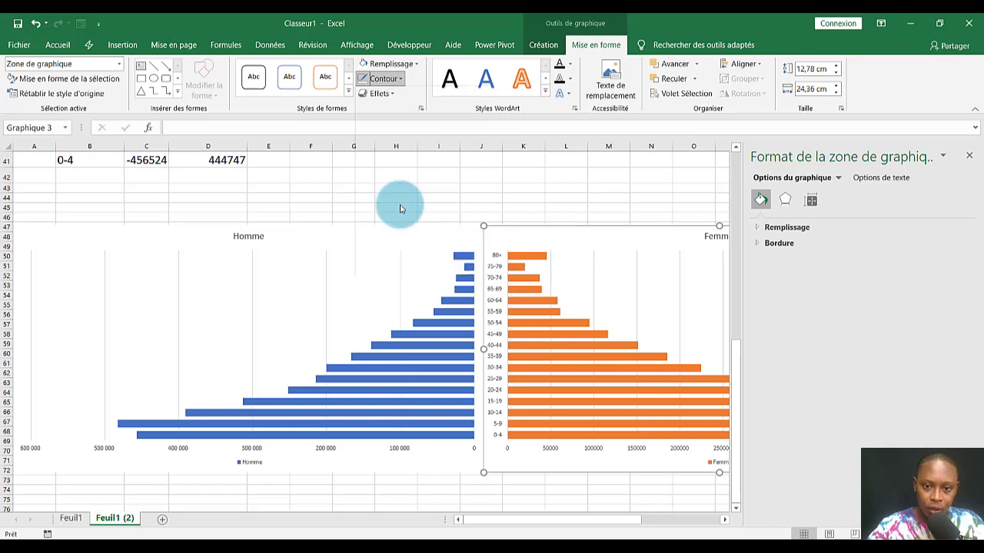
click(566, 207)
click(577, 230)
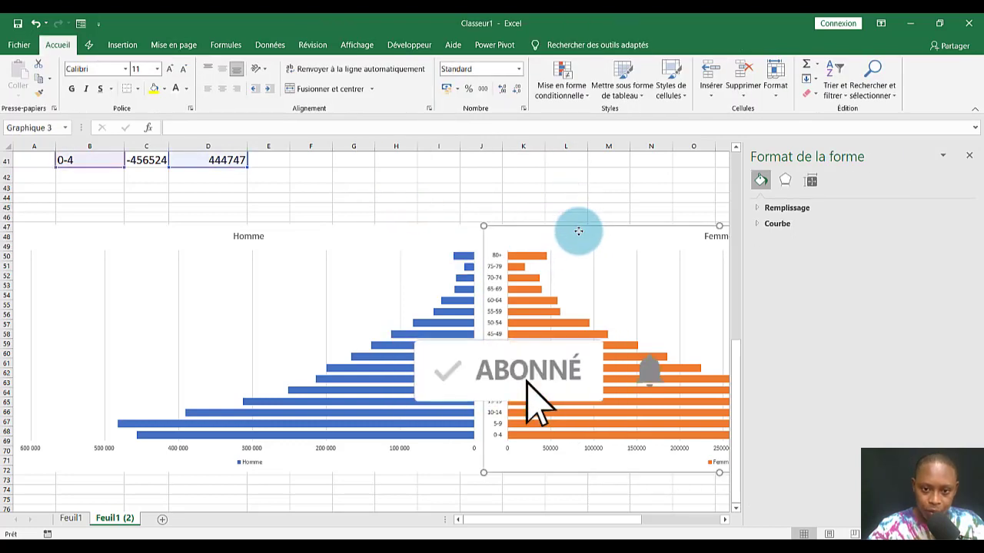
Step: Close the Format pane and scroll the sheet to compare both pyramids
click(550, 176)
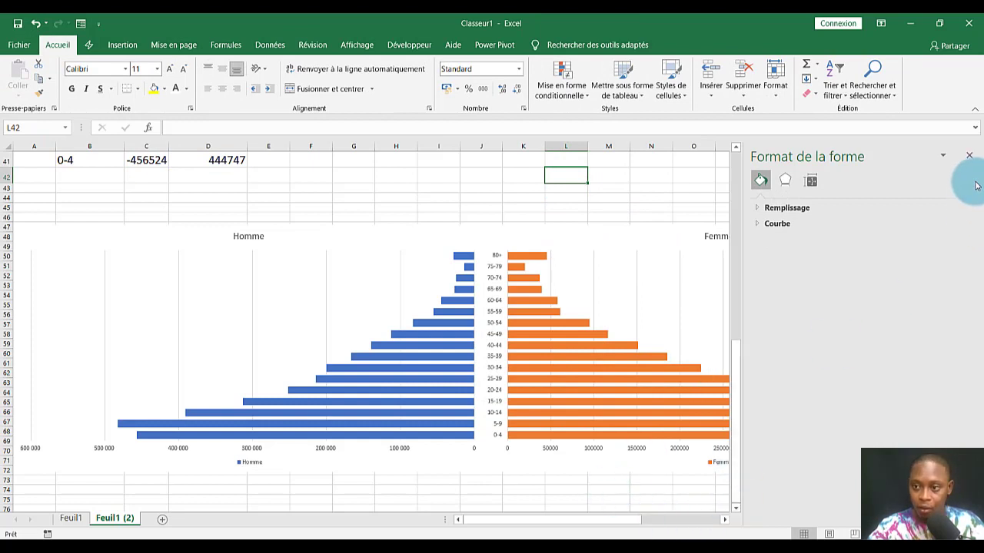
click(970, 156)
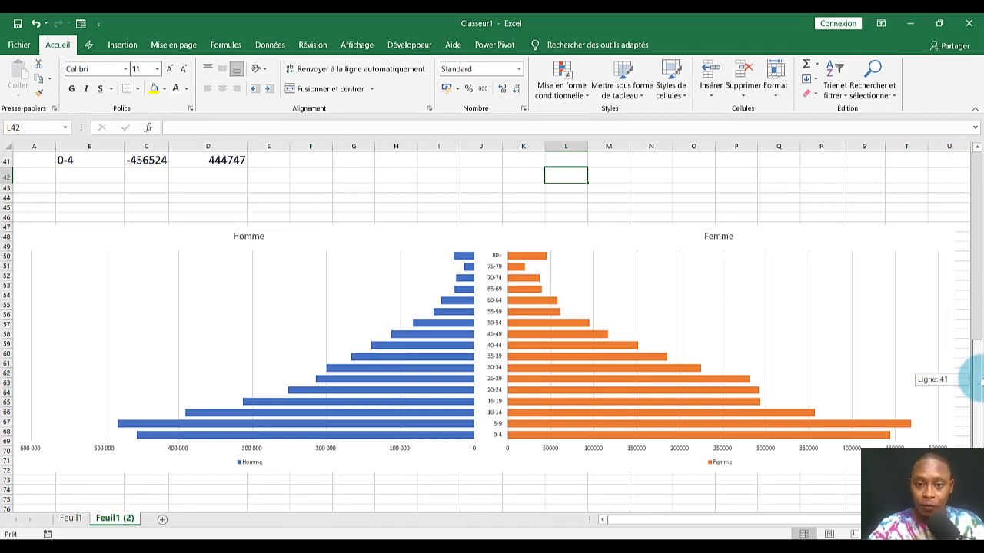
drag(980, 382, 970, 187)
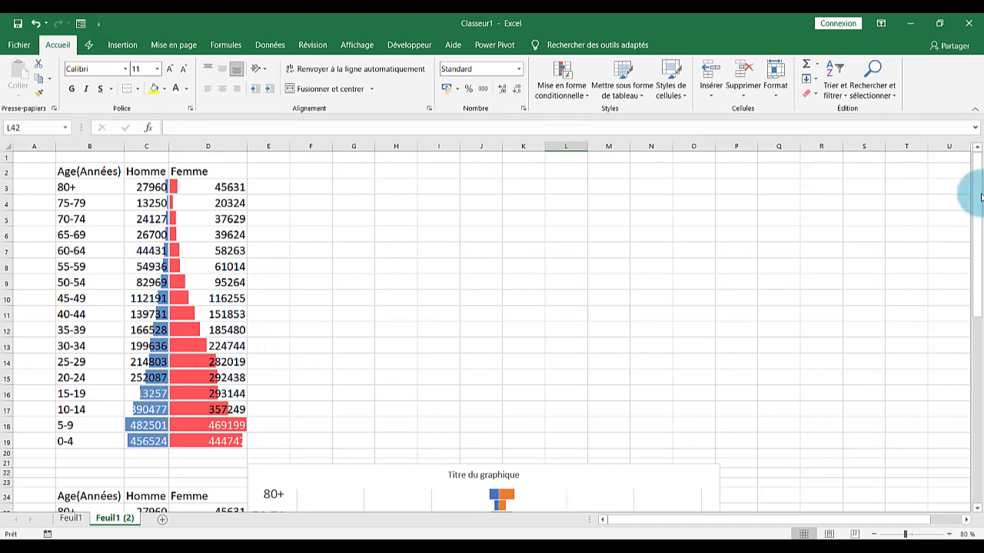
drag(980, 213, 970, 325)
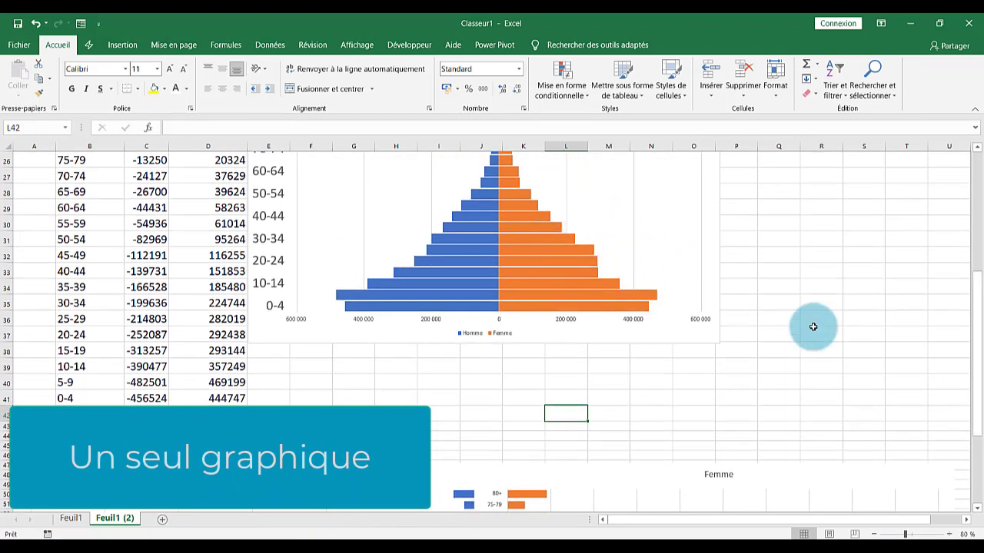
scroll(583, 316, down, 5)
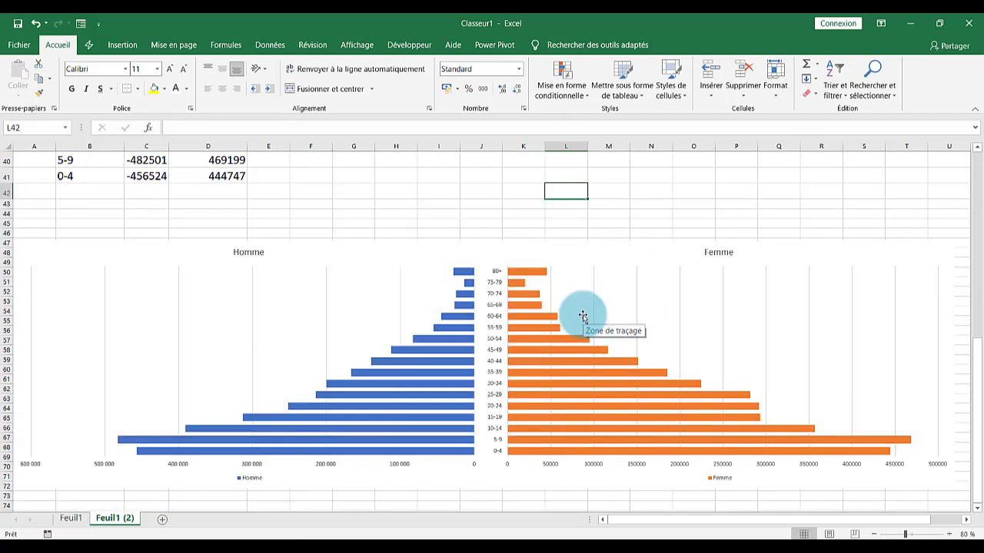